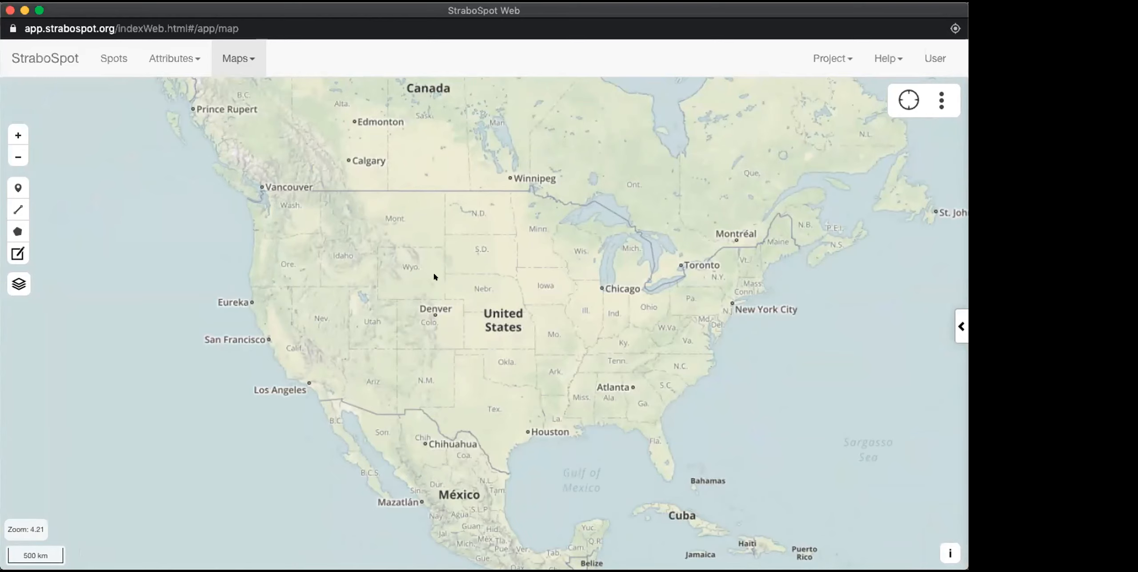
scroll(425, 320, "up", 2)
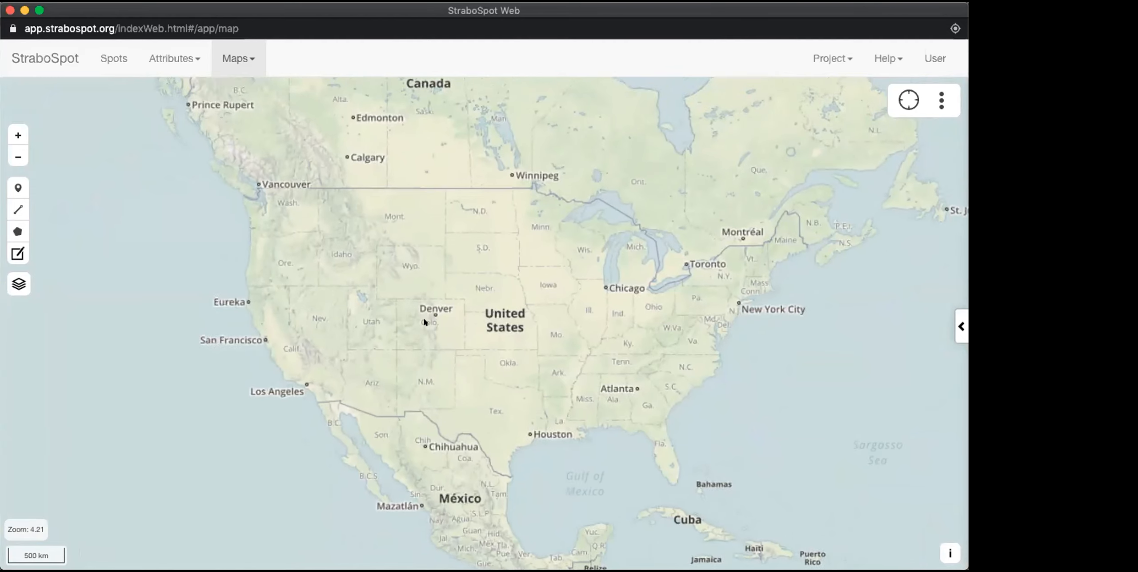
scroll(445, 318, "up", 2)
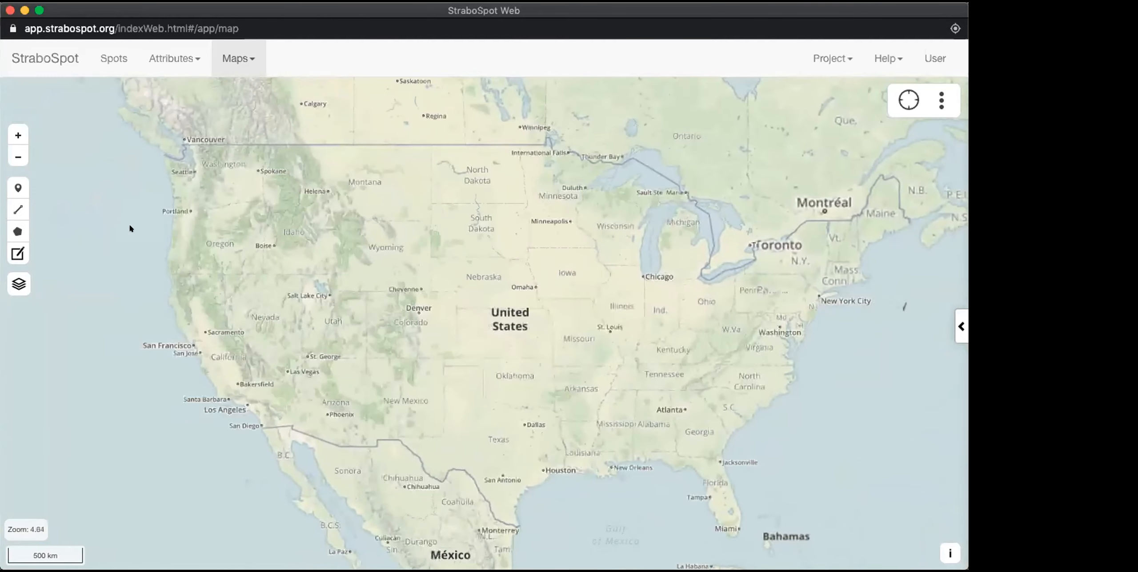
left_click(10, 129)
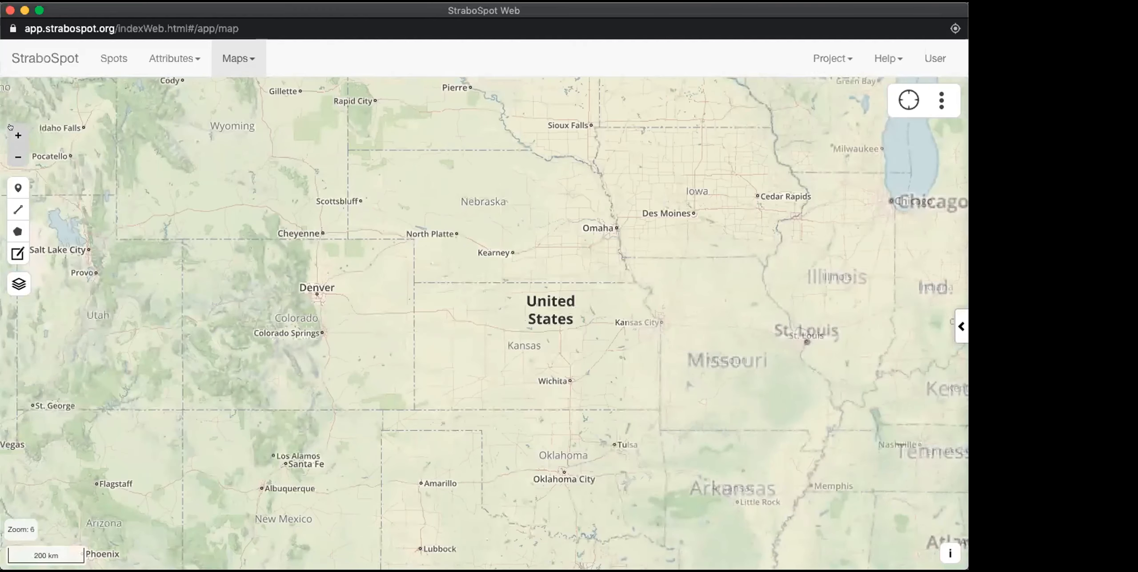
left_click(18, 154)
left_click(18, 135)
left_click(17, 156)
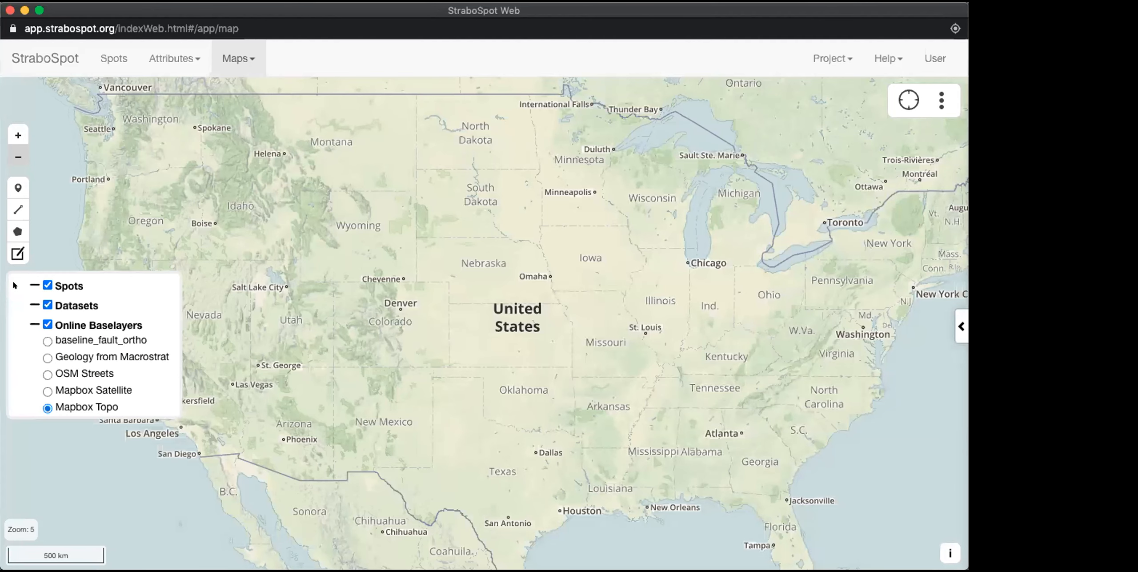
Step: Preview the Mapbox Satellite, OSM Streets and Geology from Macrostrat baselayers and return to Mapbox Topo
mouse_move(7, 285)
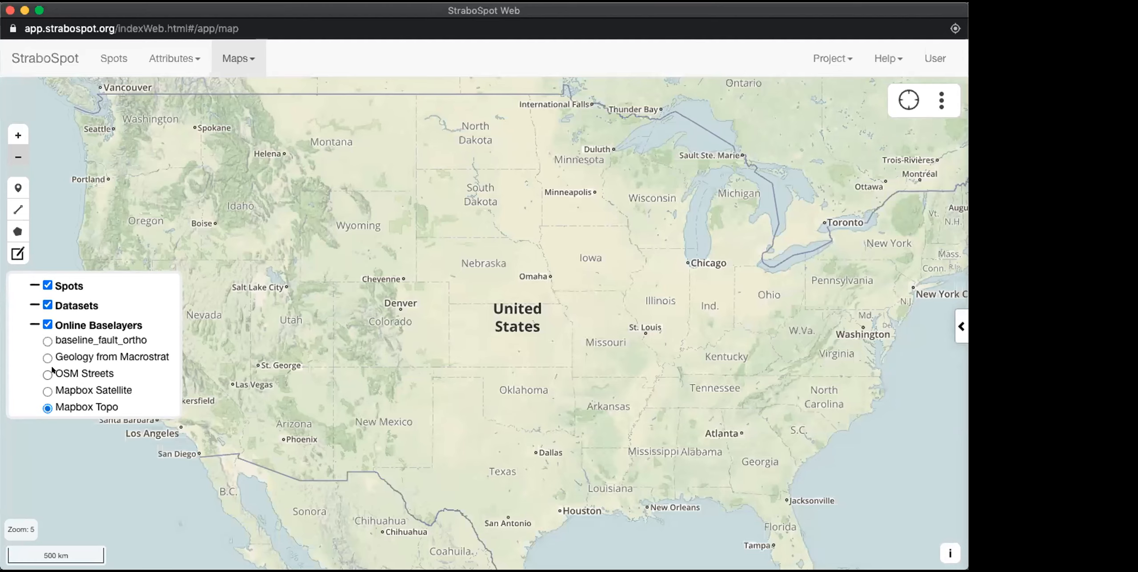
left_click(43, 390)
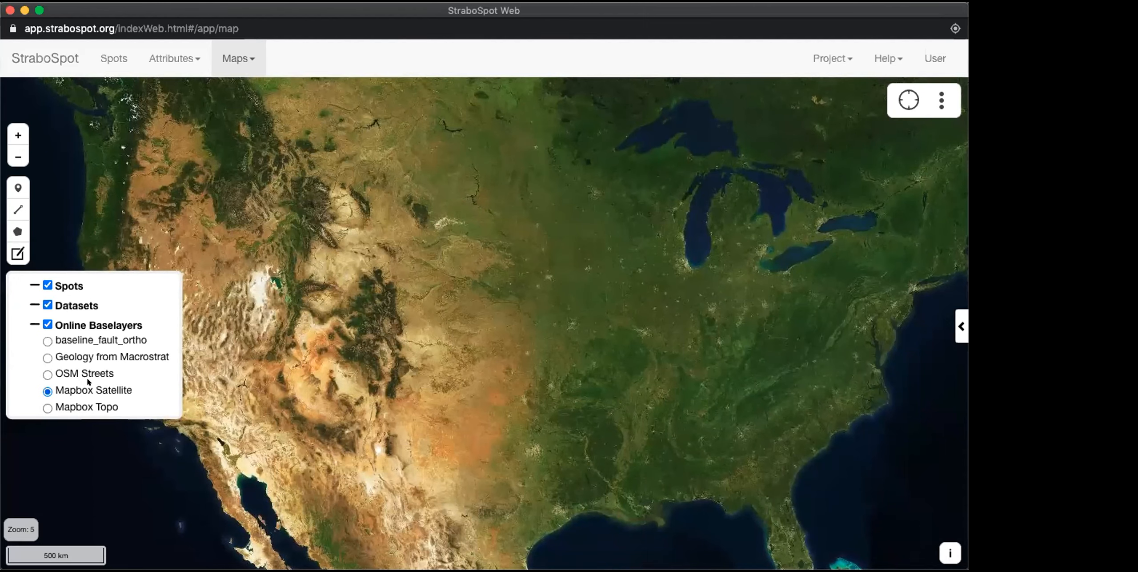
left_click(46, 374)
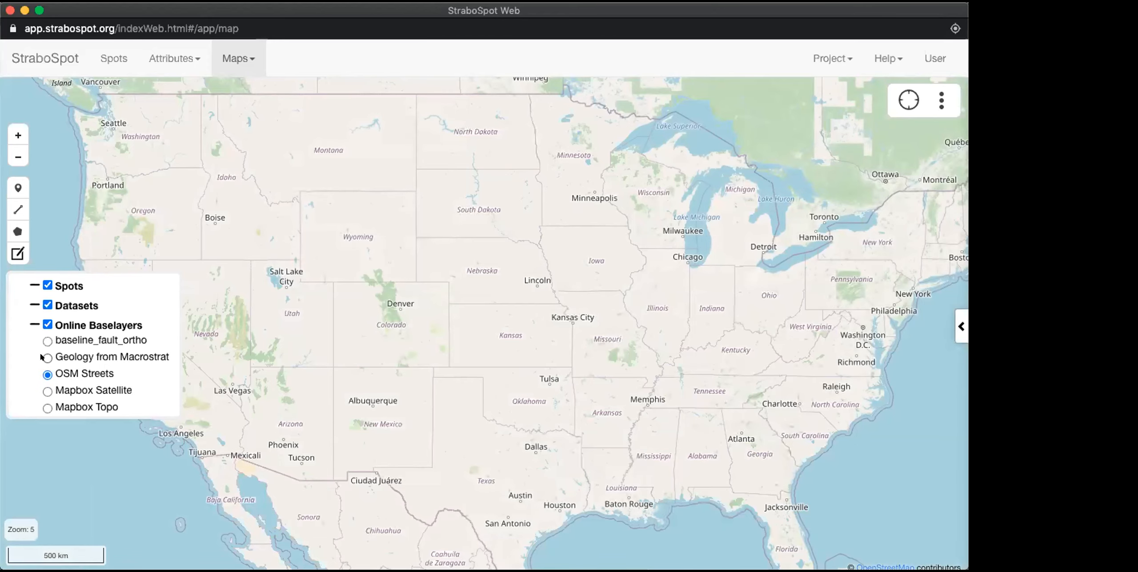
left_click(44, 357)
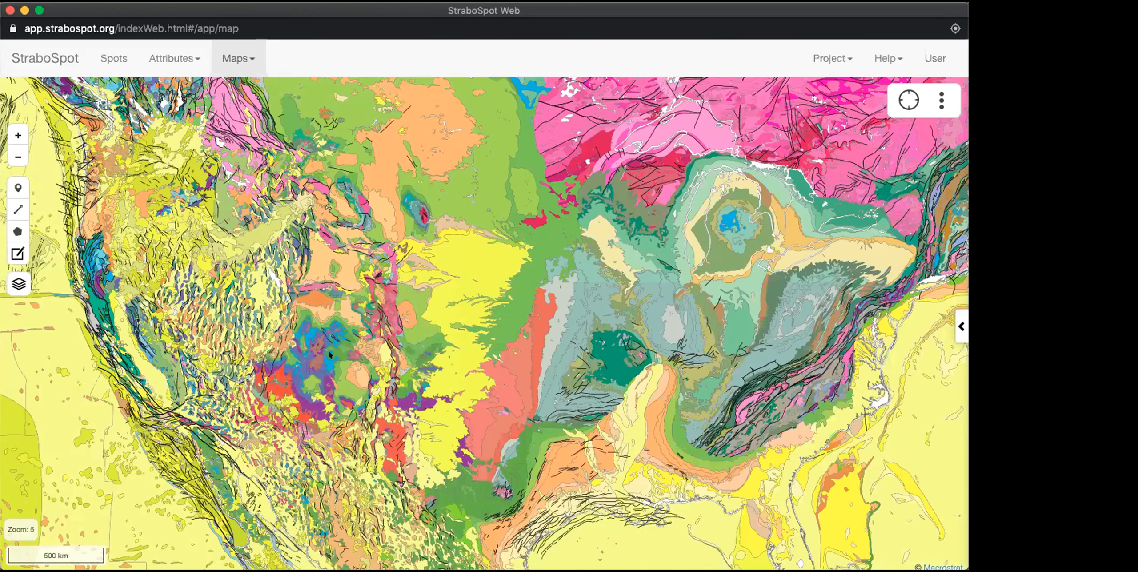
scroll(330, 354, "up", 1)
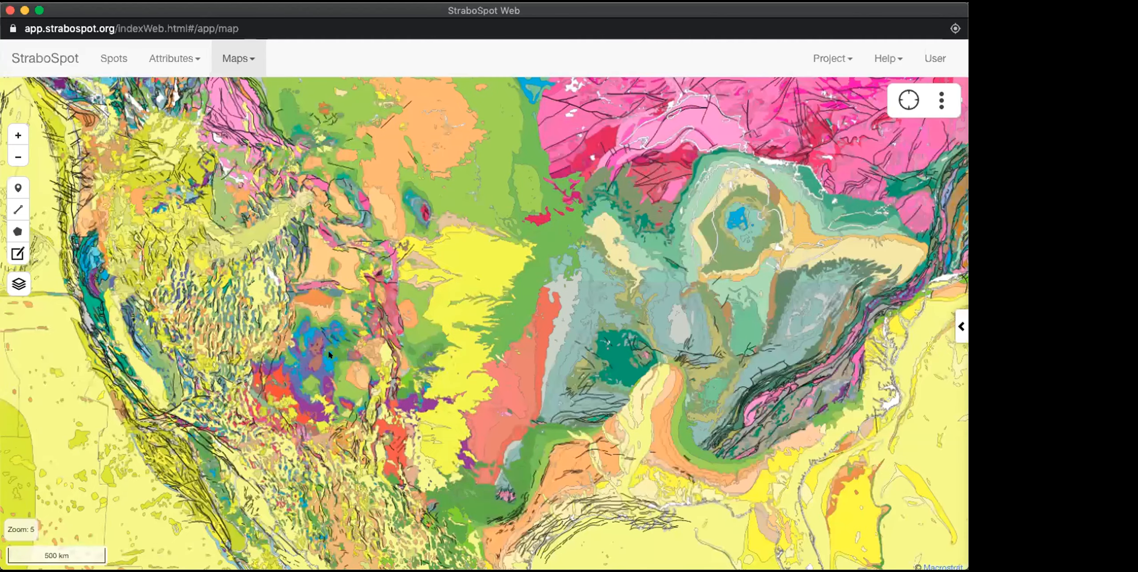
scroll(330, 355, "up", 10)
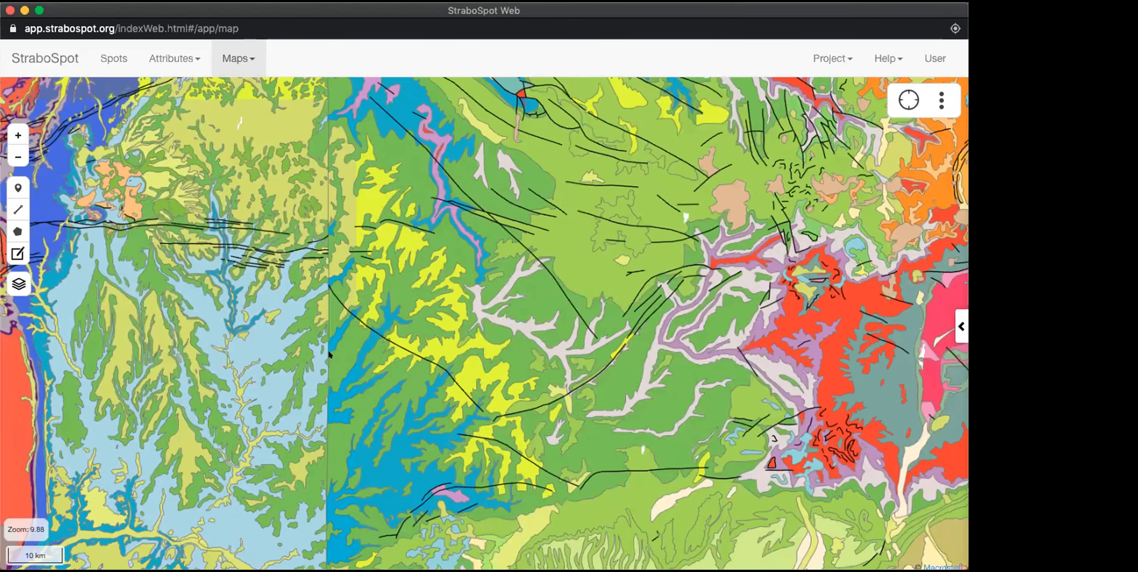
scroll(330, 354, "down", 8)
left_click(16, 278)
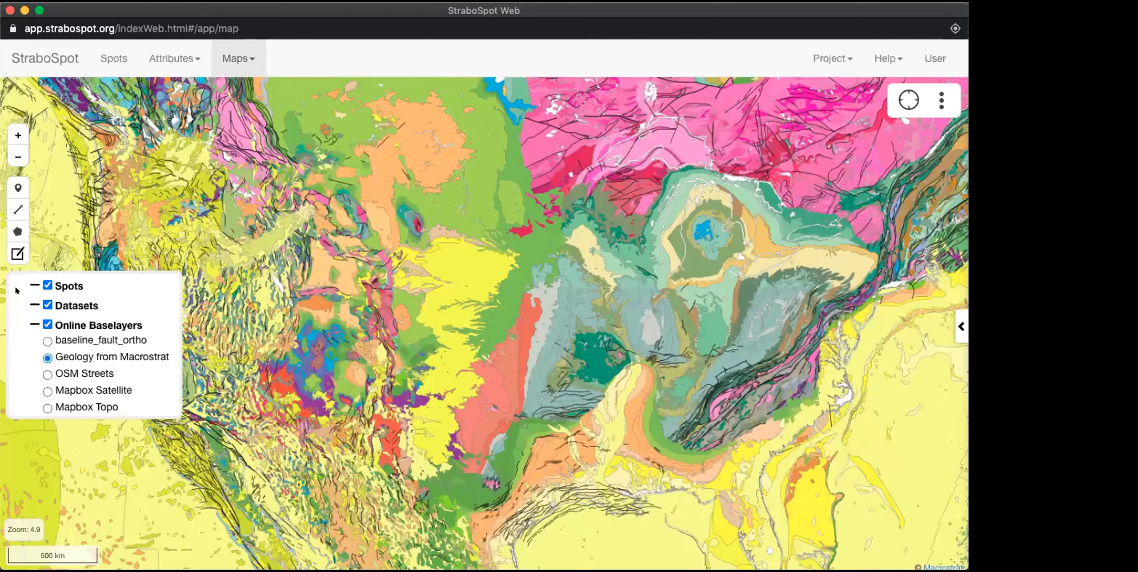
left_click(41, 402)
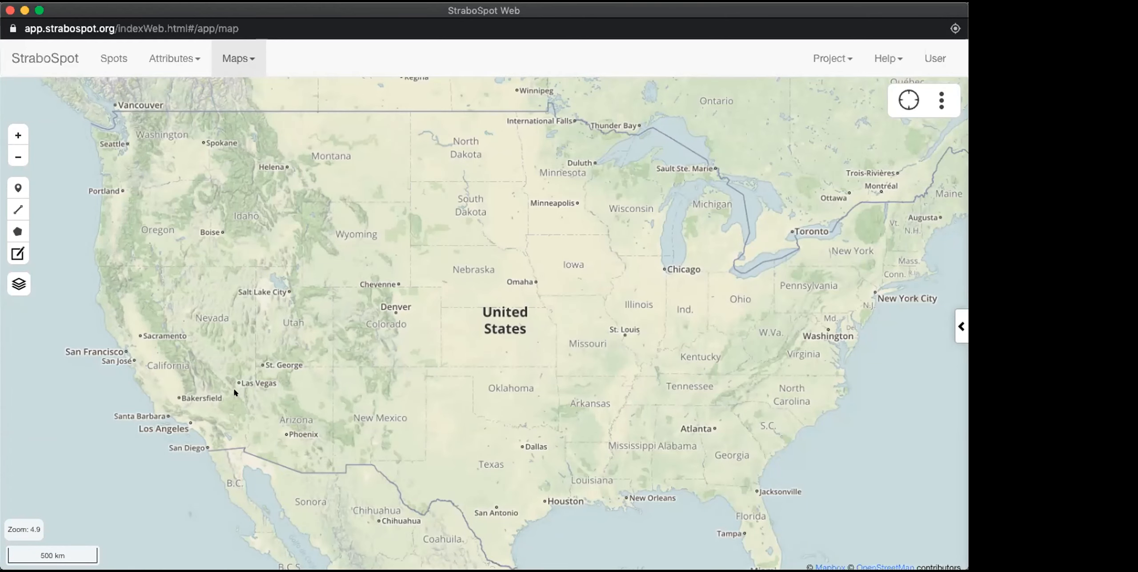
Step: Locate Valley of Fire State Park northeast of Las Vegas and show it with the Mapbox Satellite baselayer
left_click_drag(238, 365, 443, 307)
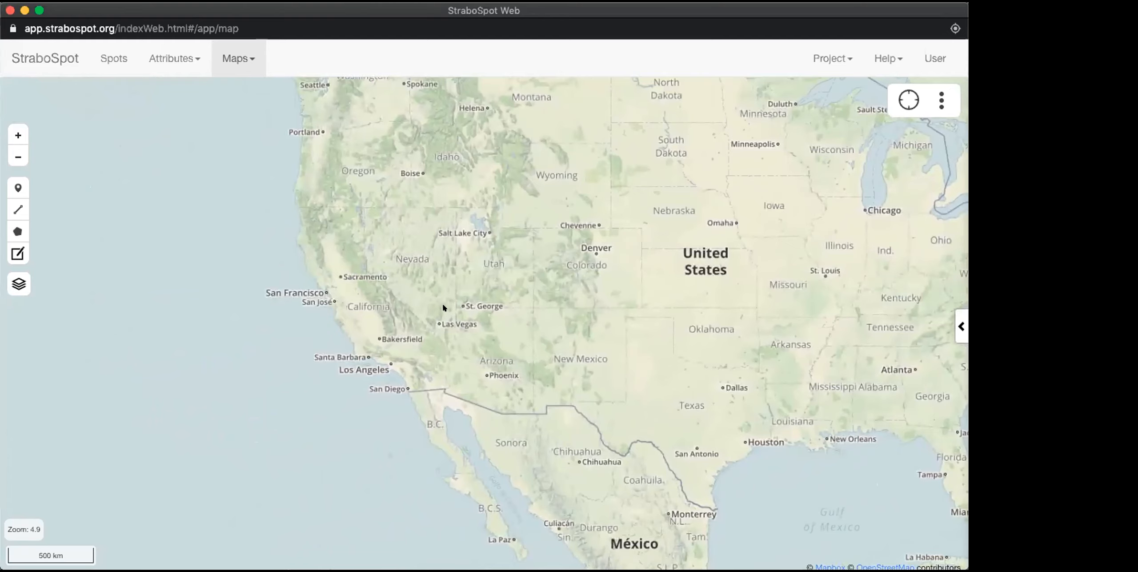
scroll(433, 310, "up", 1)
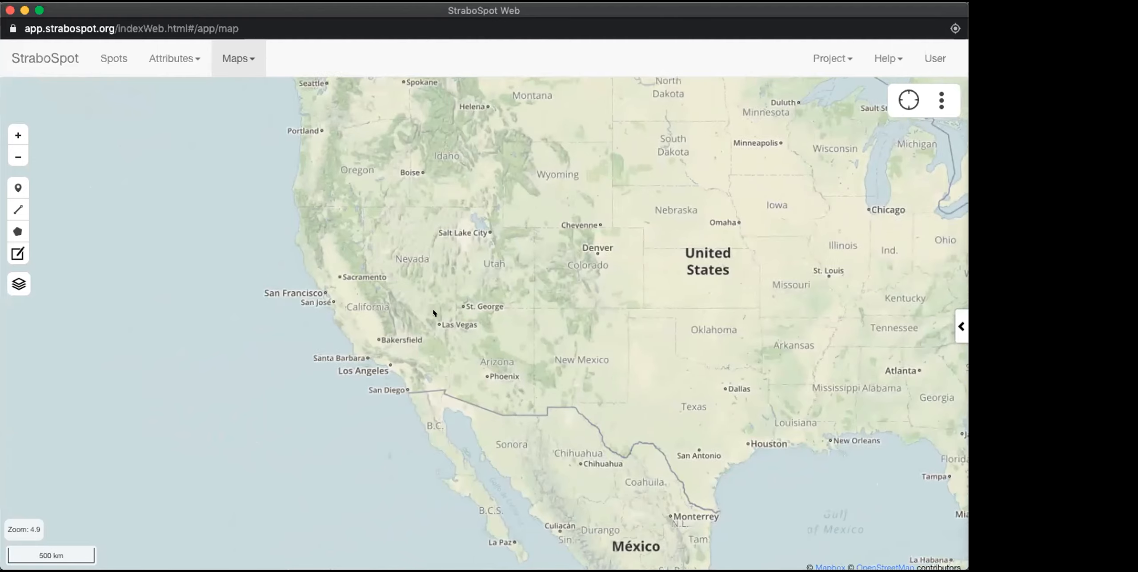
scroll(433, 313, "up", 5)
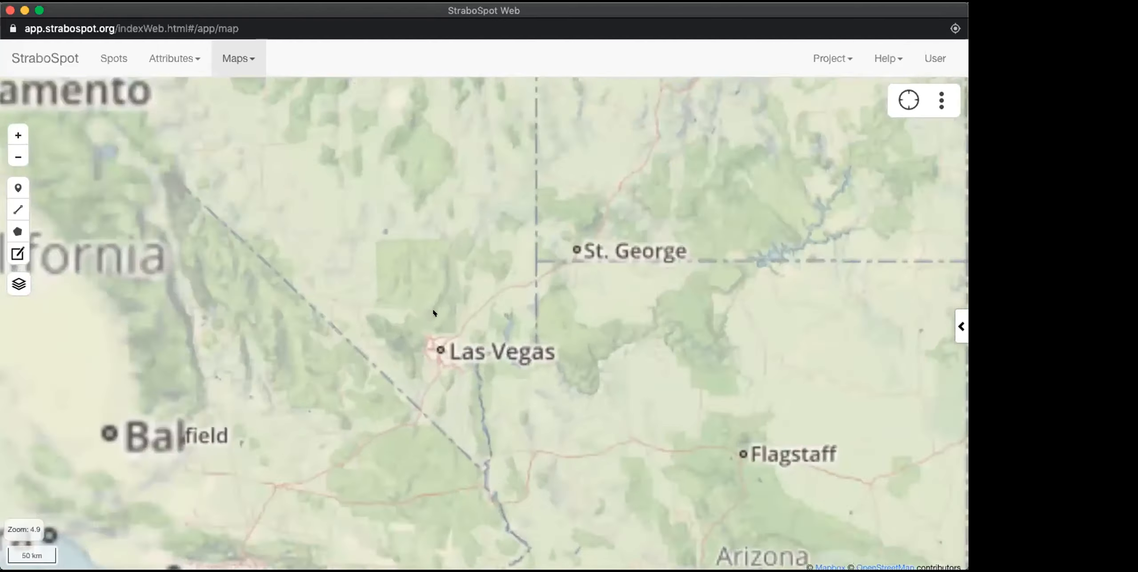
scroll(434, 313, "up", 8)
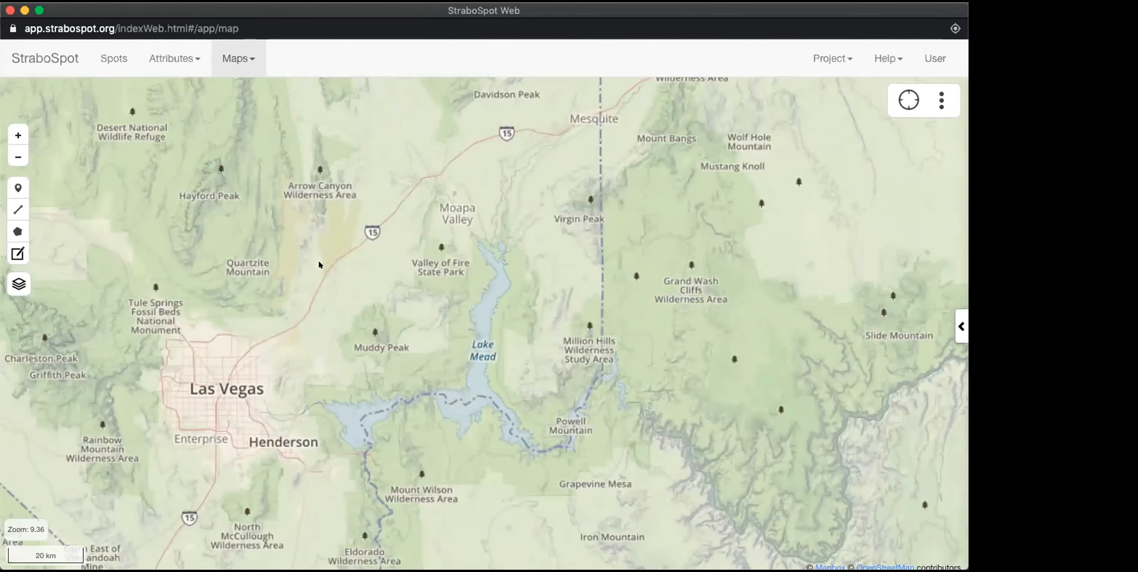
left_click_drag(318, 259, 330, 261)
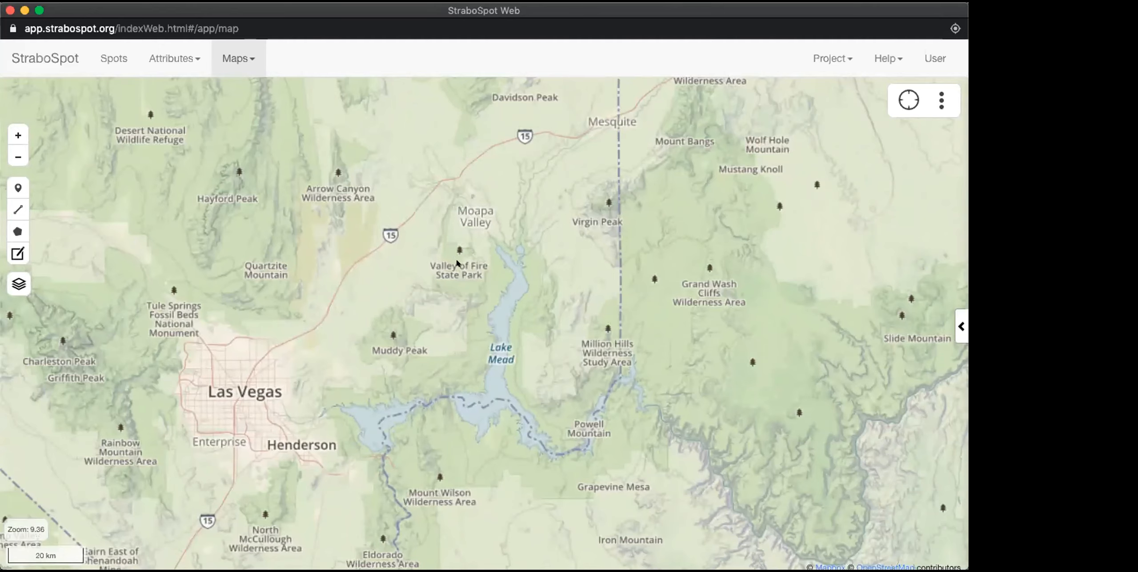
scroll(456, 254, "up", 5)
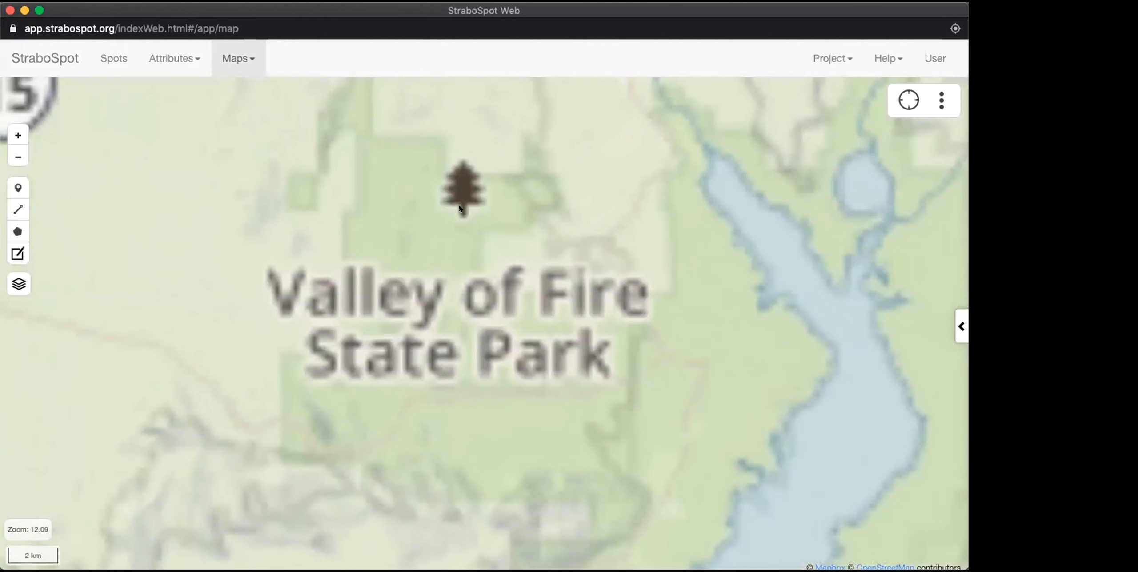
scroll(422, 263, "up", 2)
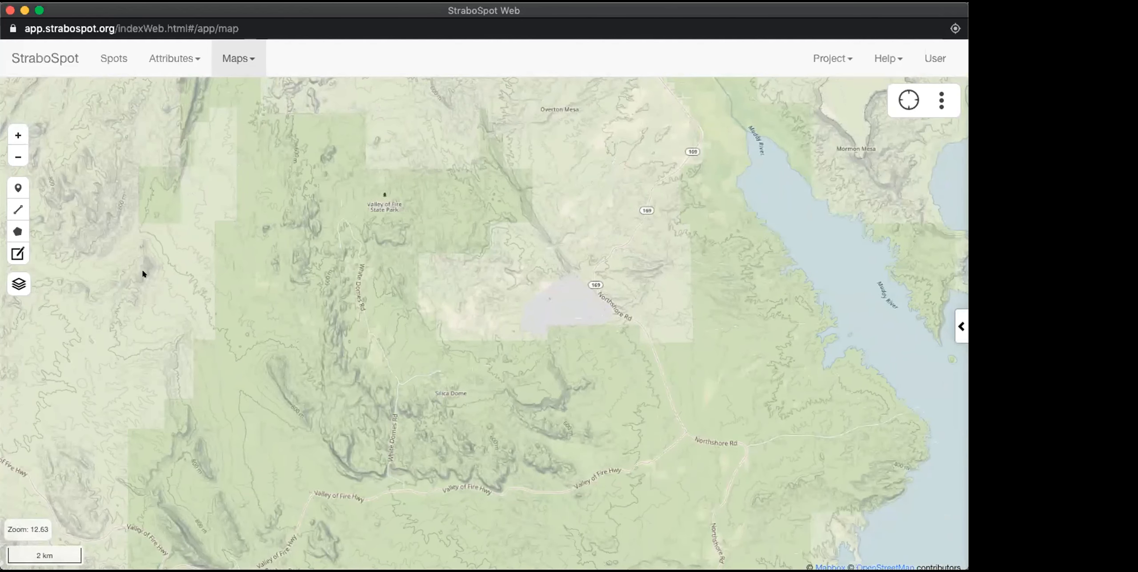
mouse_move(14, 277)
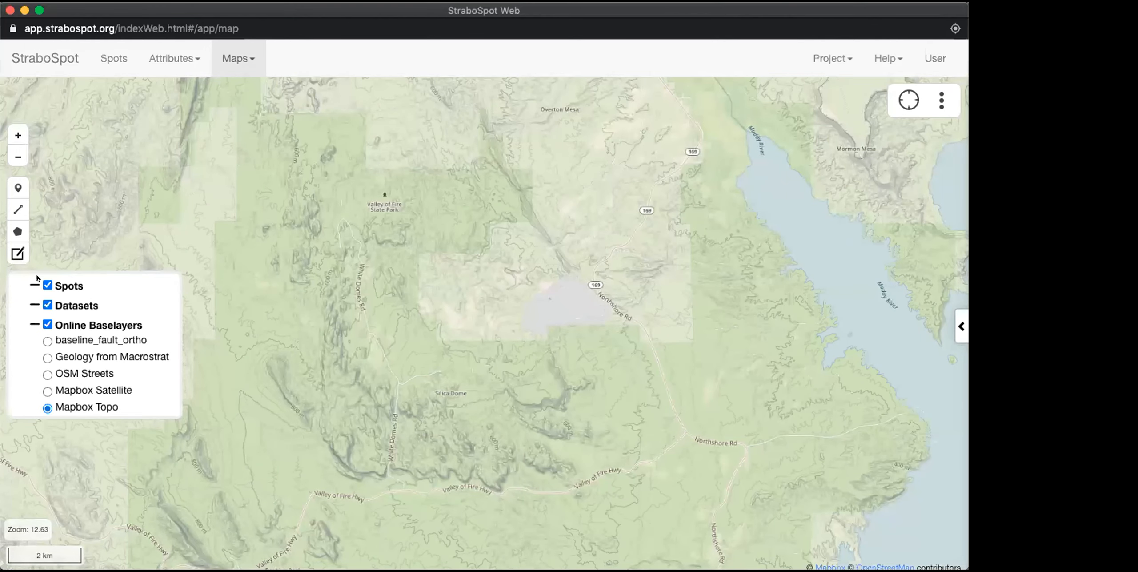
left_click(46, 391)
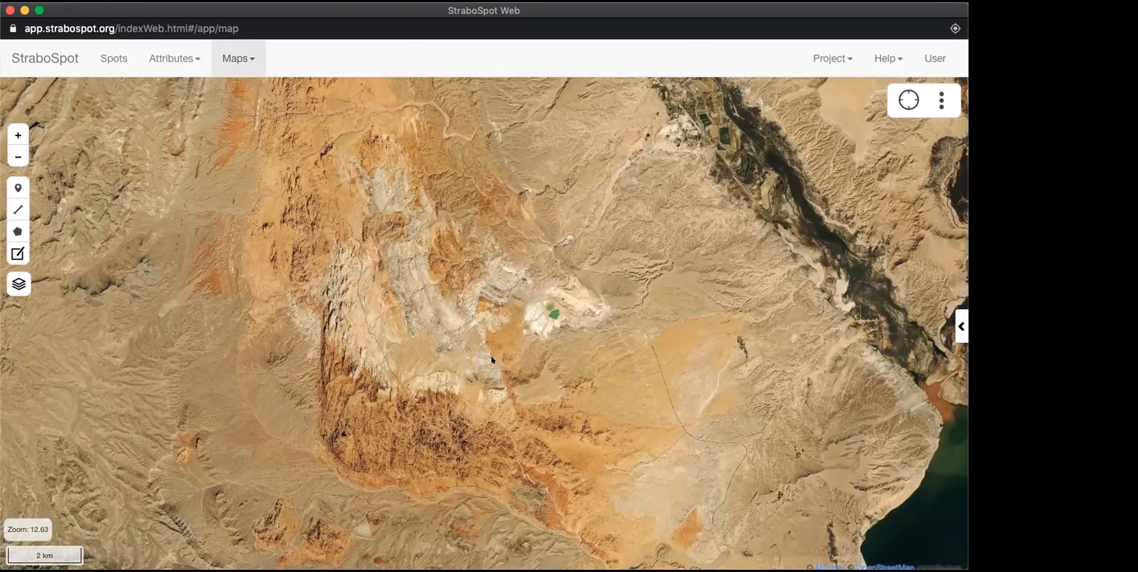
Step: Examine the terrain southwest of the green ponds and review the additional map actions available for spots
scroll(492, 359, "up", 5)
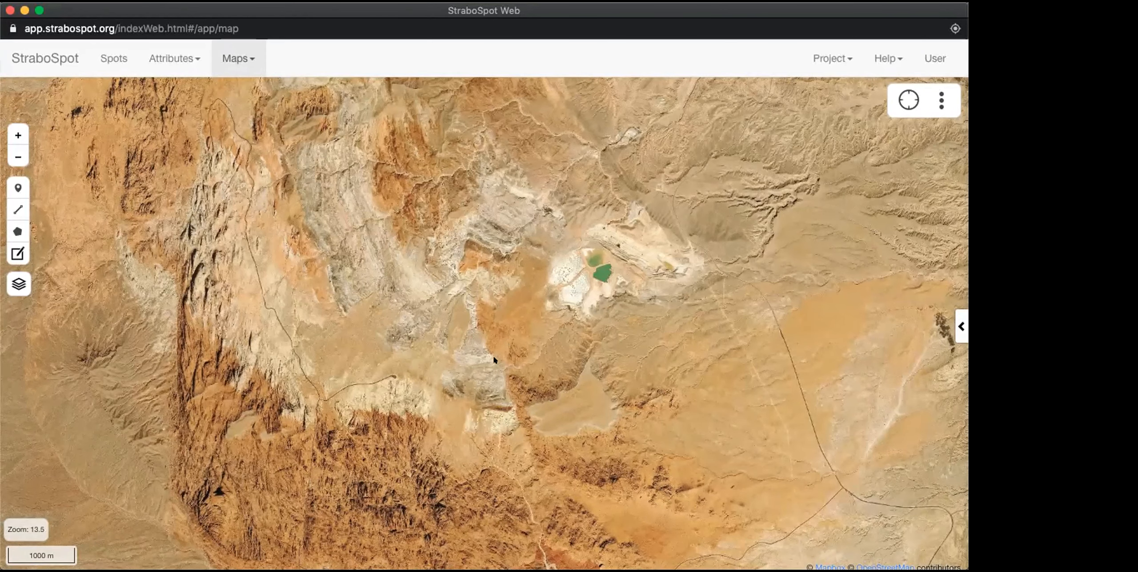
left_click_drag(493, 360, 498, 309)
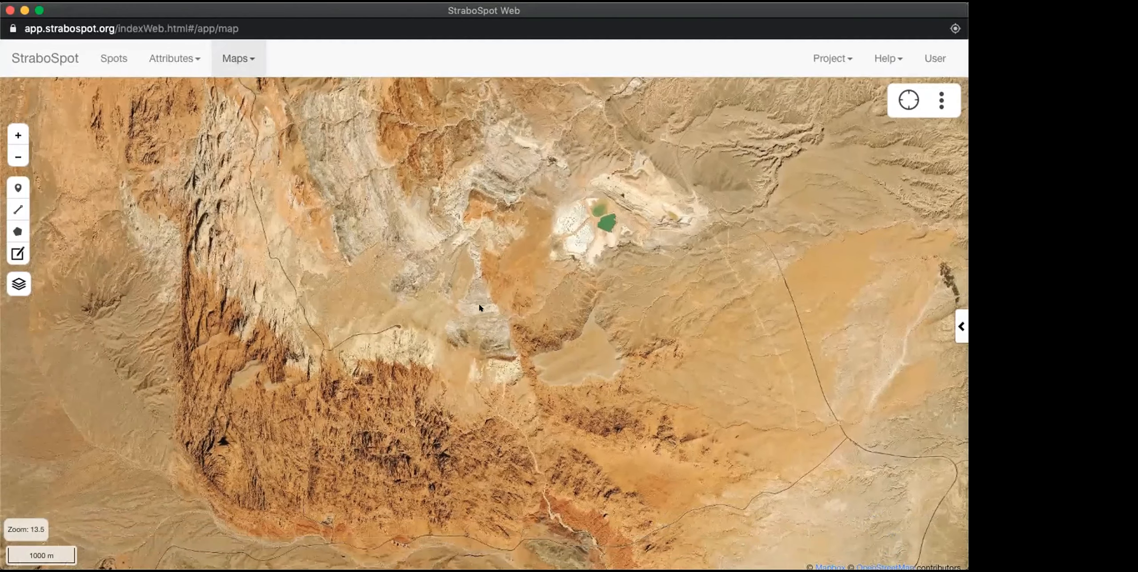
scroll(480, 307, "up", 5)
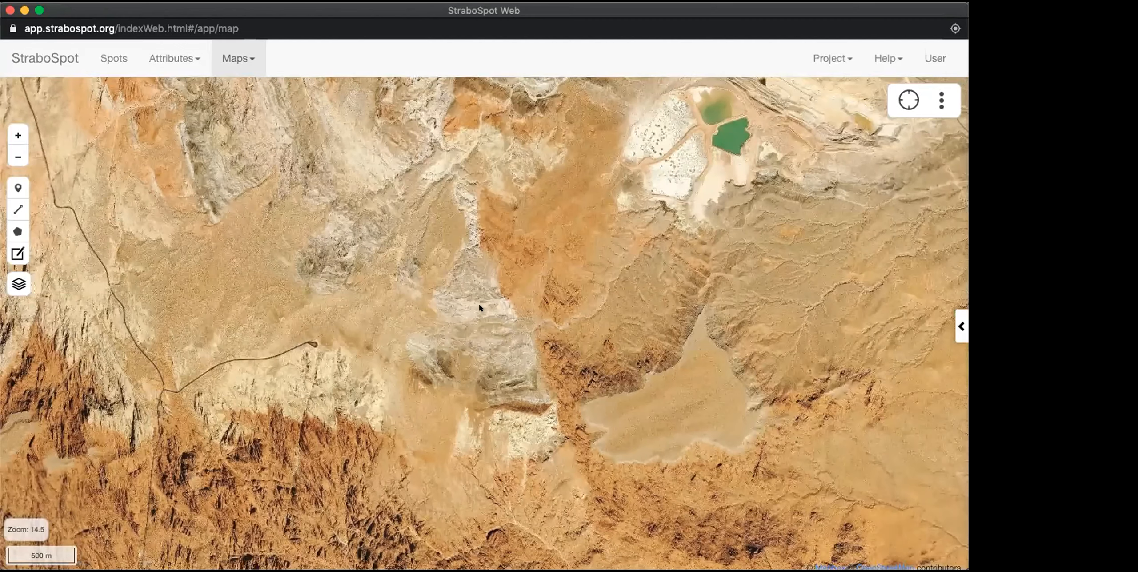
scroll(479, 307, "up", 1)
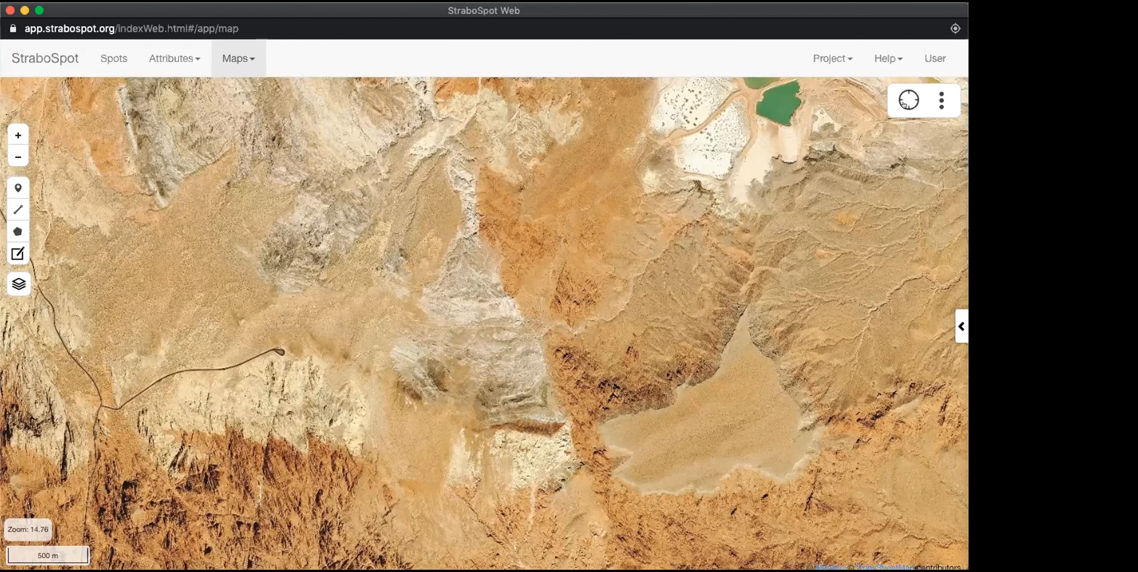
left_click(940, 102)
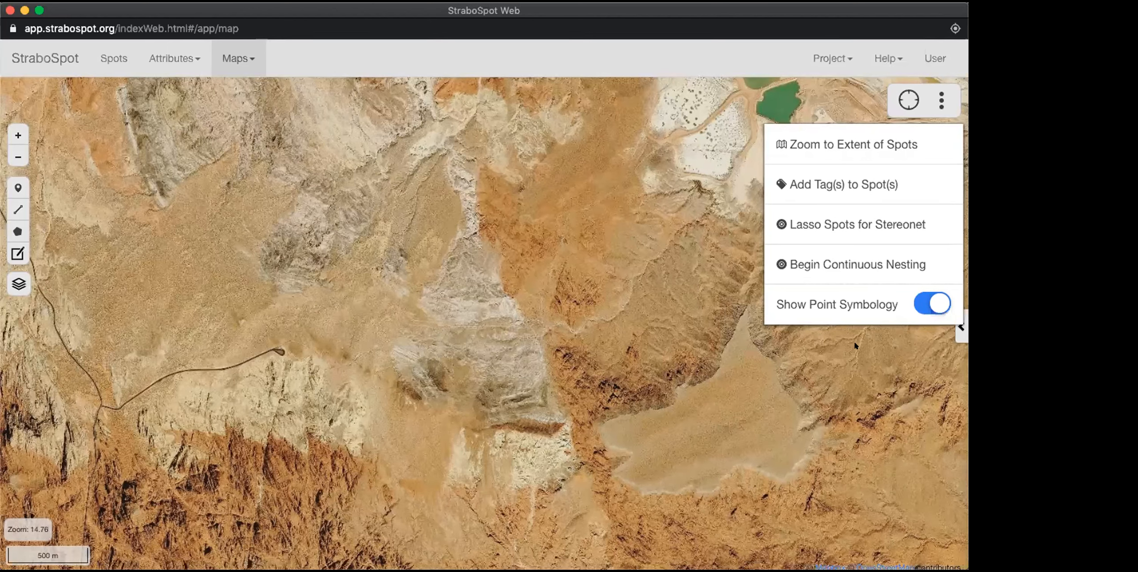
left_click(956, 103)
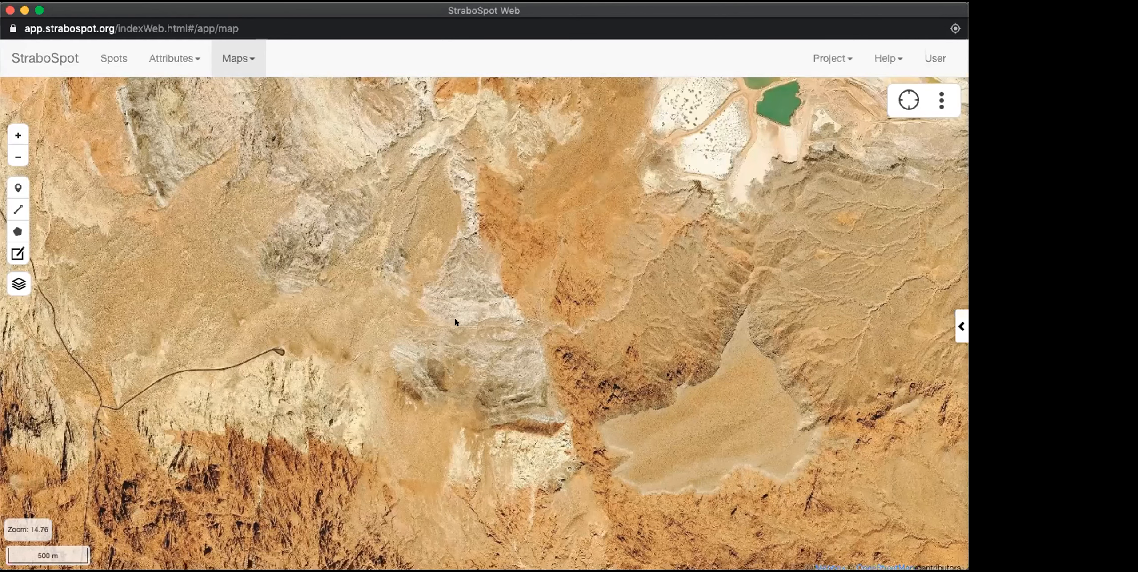
Step: Place a point spot on the contact between the pale and red rocks southwest of the green ponds
left_click_drag(480, 321, 505, 325)
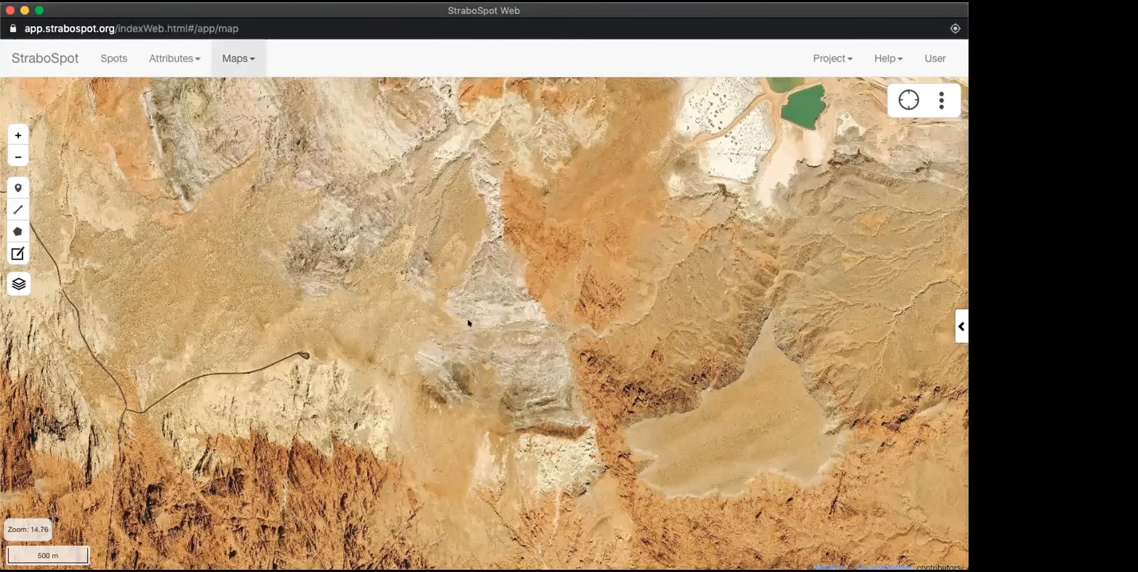
left_click_drag(467, 320, 431, 319)
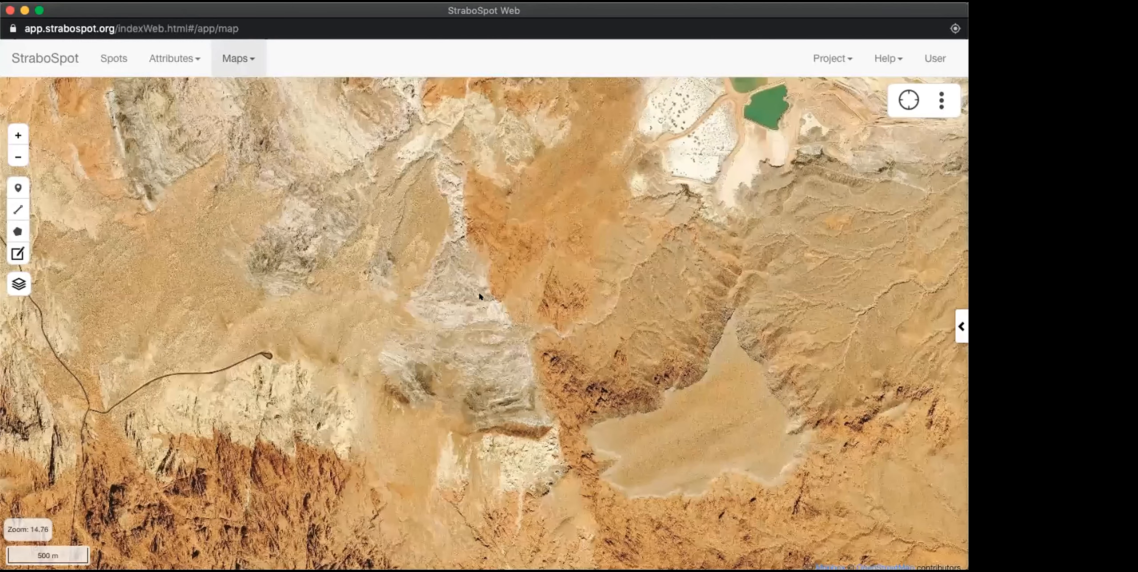
scroll(480, 296, "up", 5)
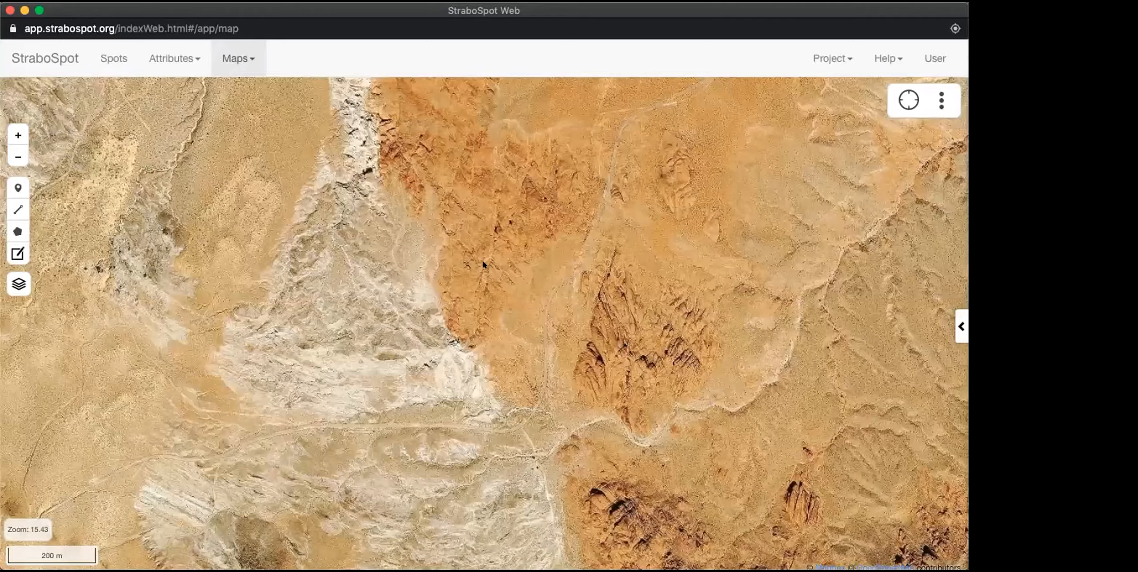
scroll(484, 264, "up", 6)
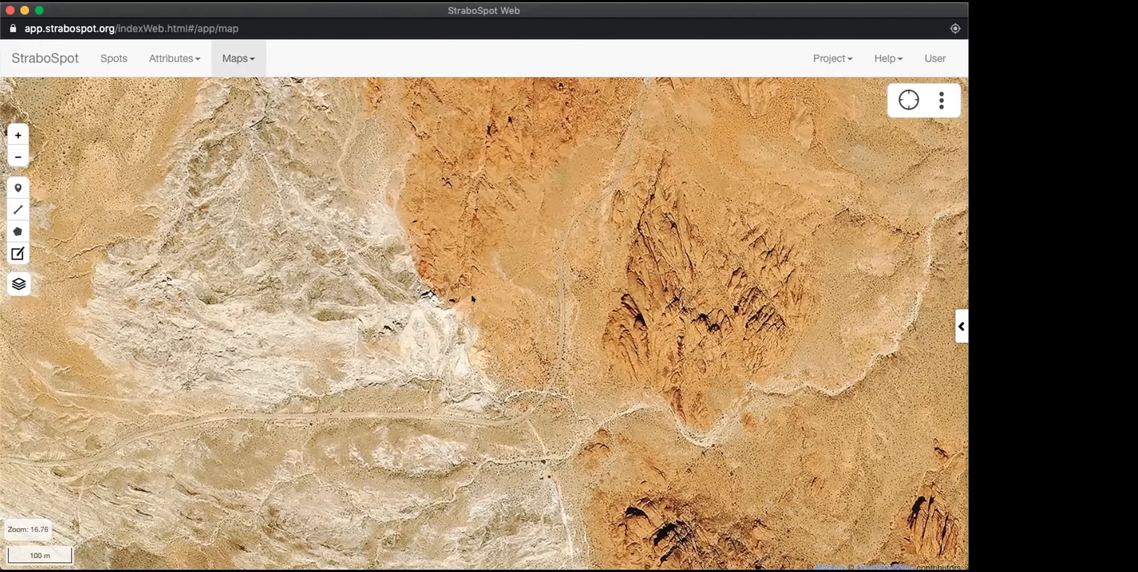
scroll(472, 294, "up", 5)
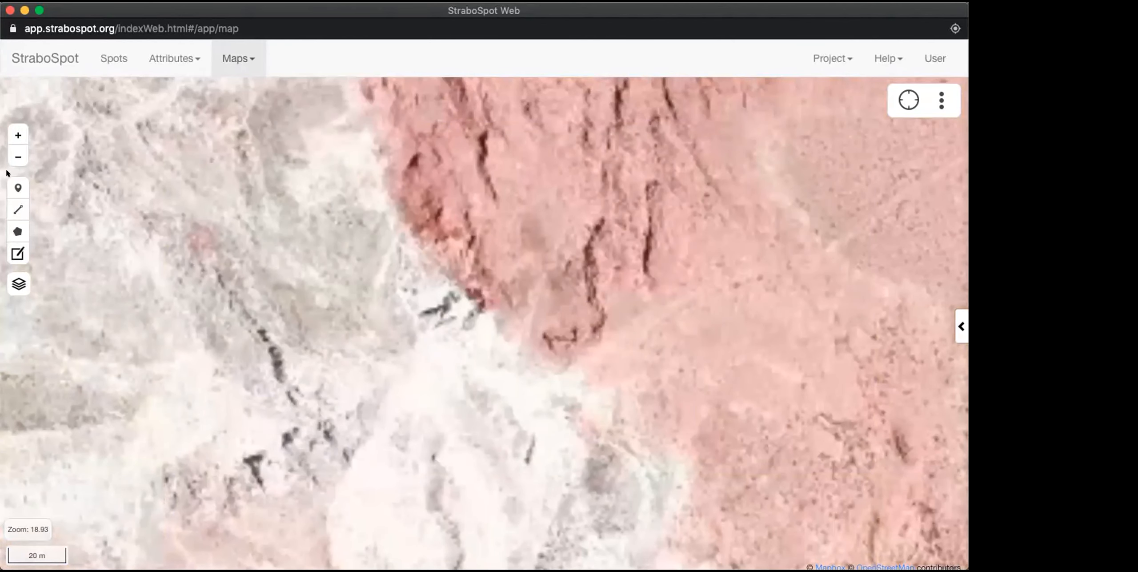
left_click(16, 186)
left_click(472, 299)
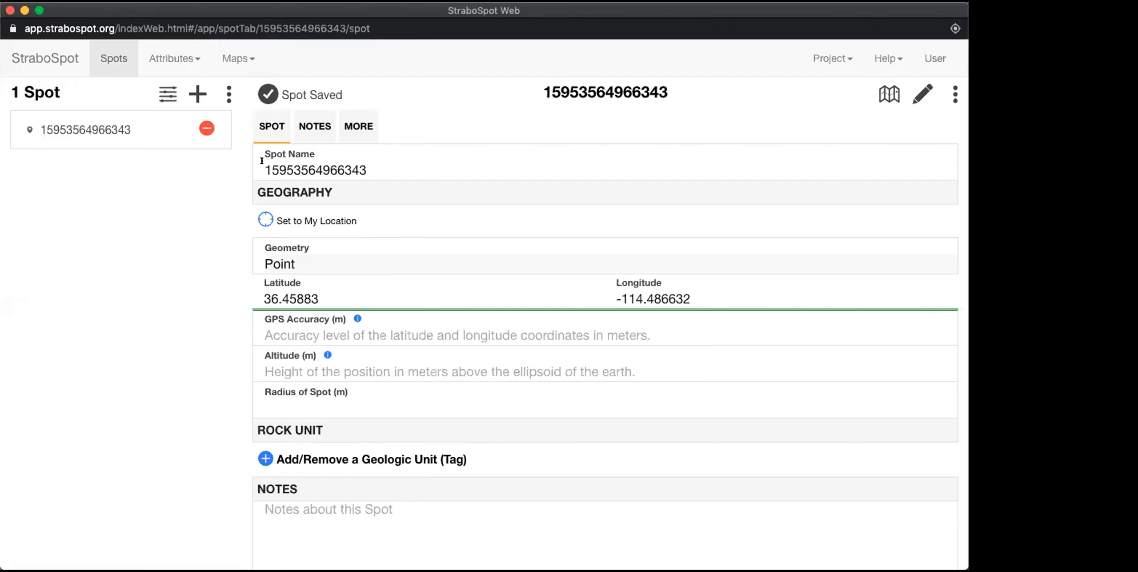
Step: Rename the new point spot as BF-1 and save it
scroll(349, 162, "down", 5)
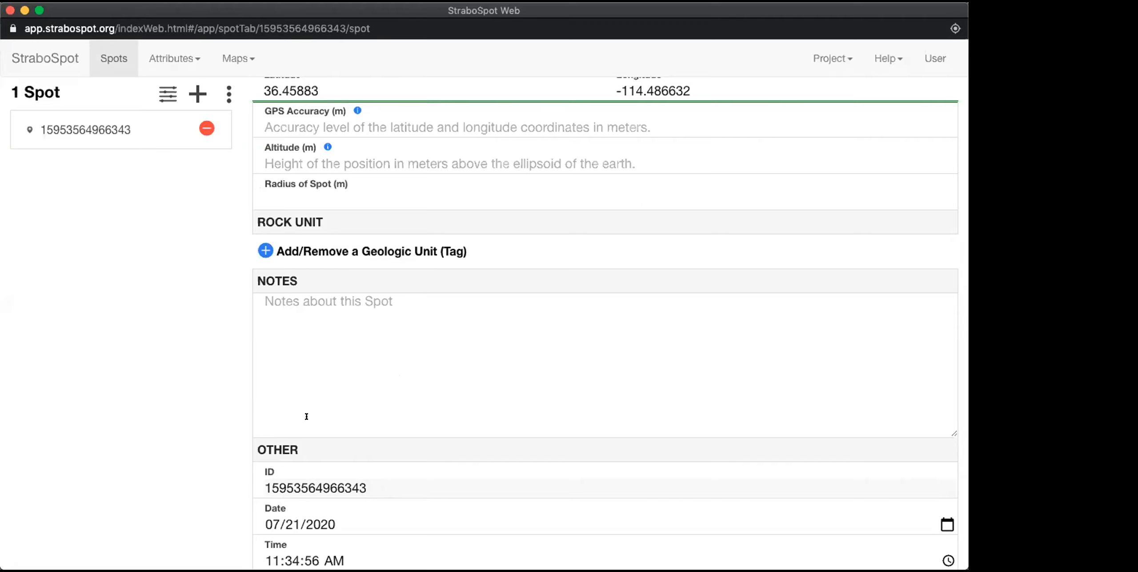
scroll(306, 416, "up", 5)
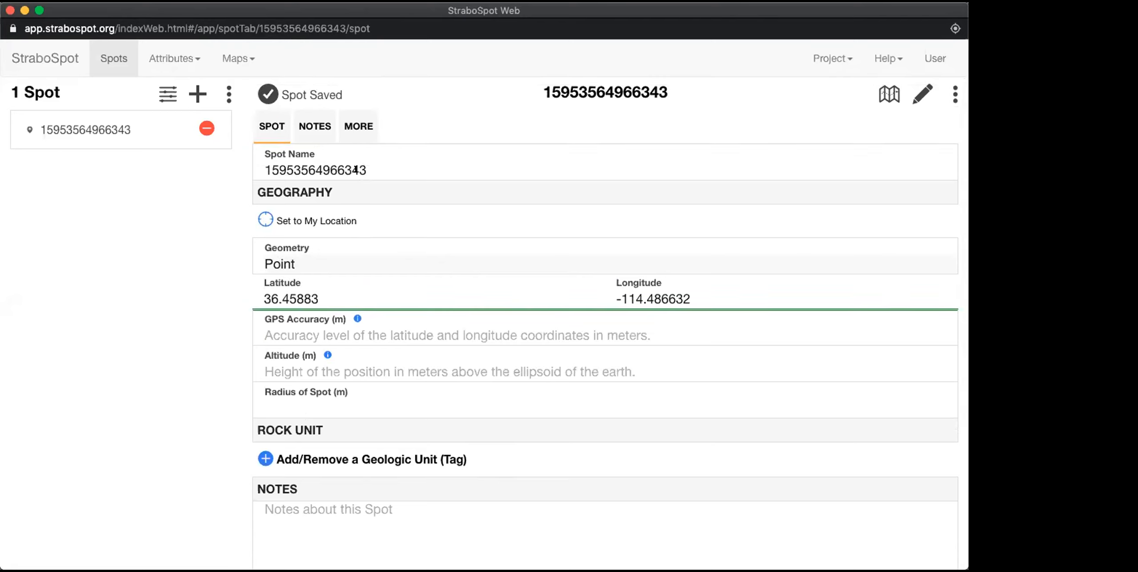
left_click_drag(356, 170, 257, 170)
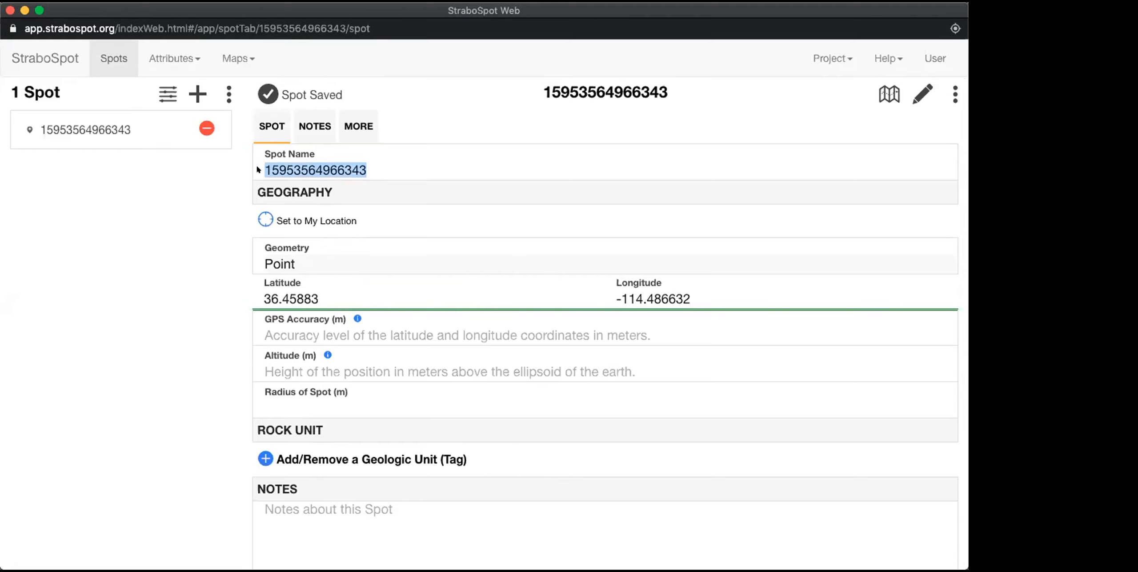
type("BF-1")
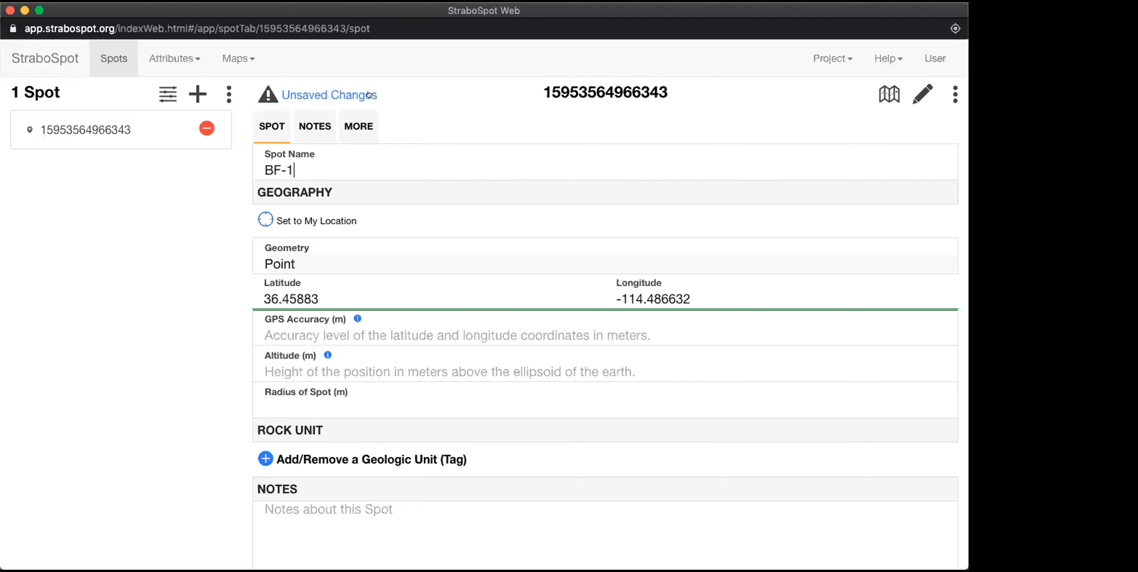
left_click(313, 94)
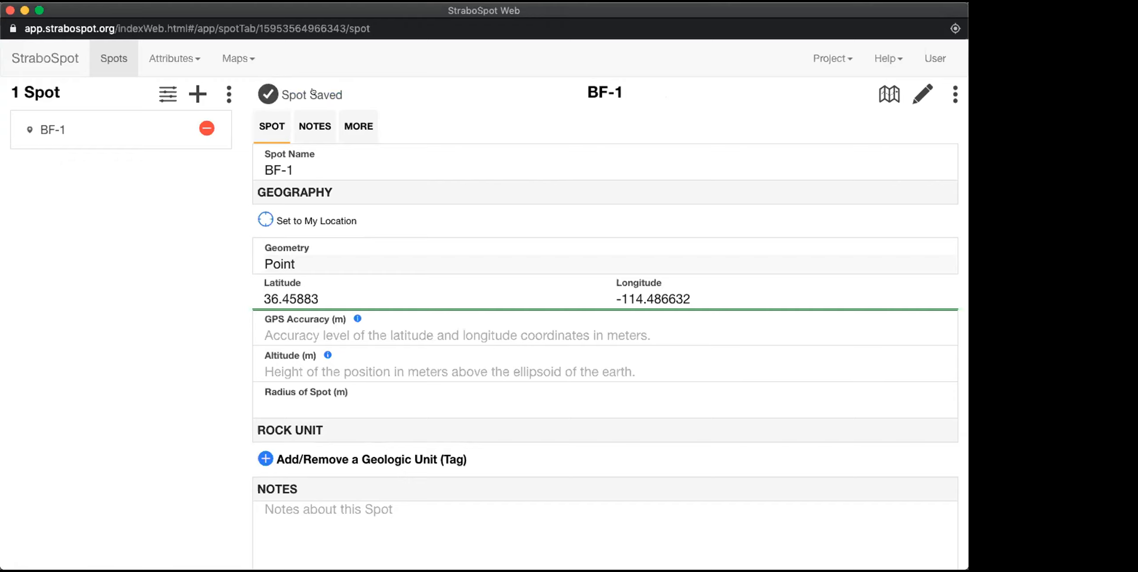
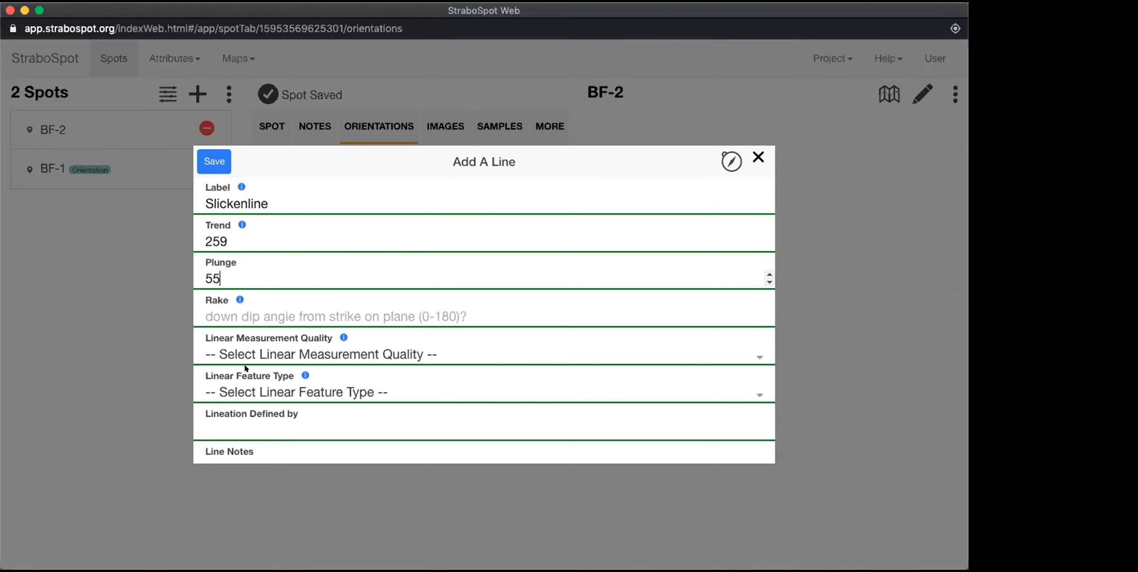
Step: Rate the Slickenline measurement's quality as 5 - excellent, set its linear feature type to slickenlines, and save the line
left_click(239, 345)
left_click(232, 369)
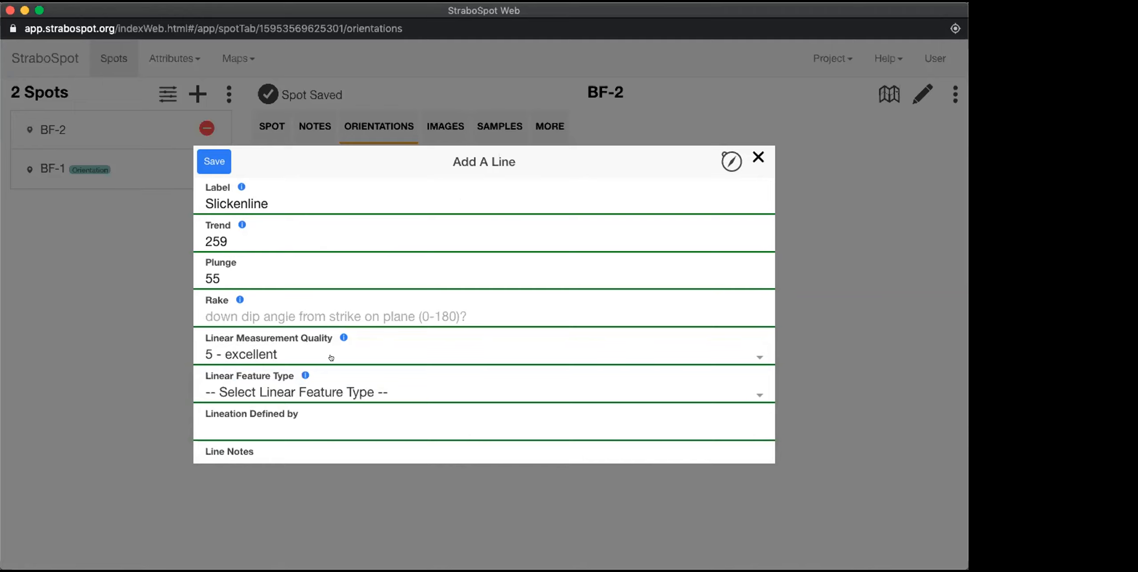
scroll(324, 347, "down", 1)
scroll(324, 347, "down", 2)
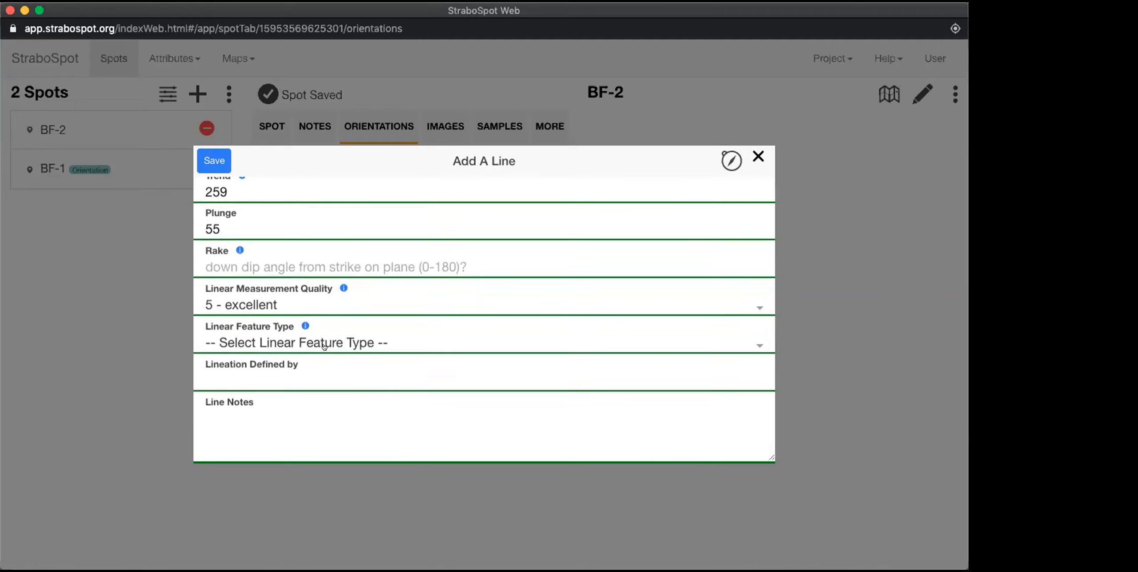
left_click(263, 337)
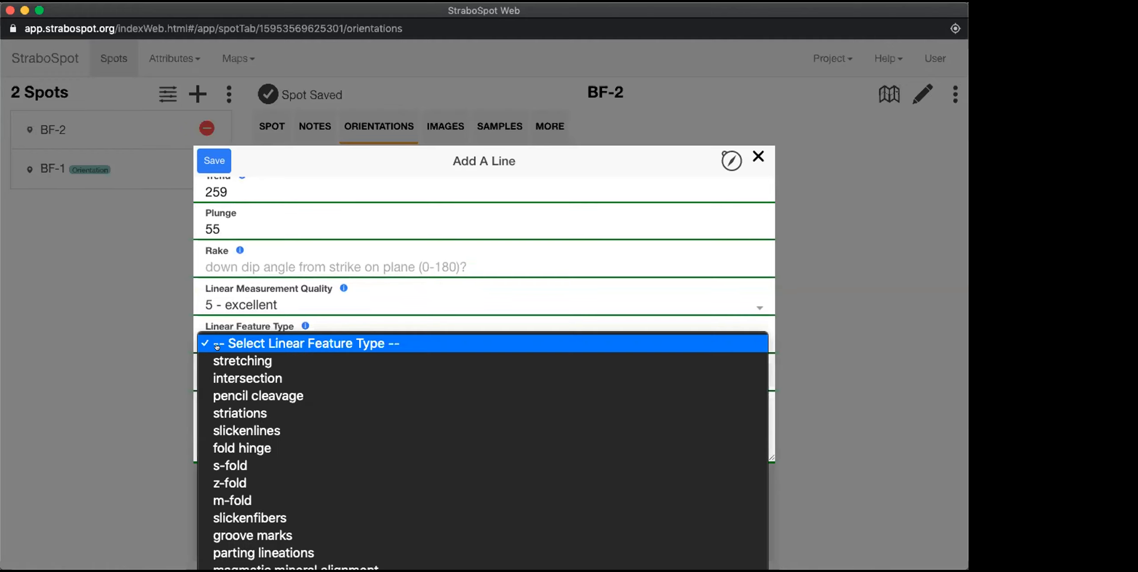
left_click(220, 430)
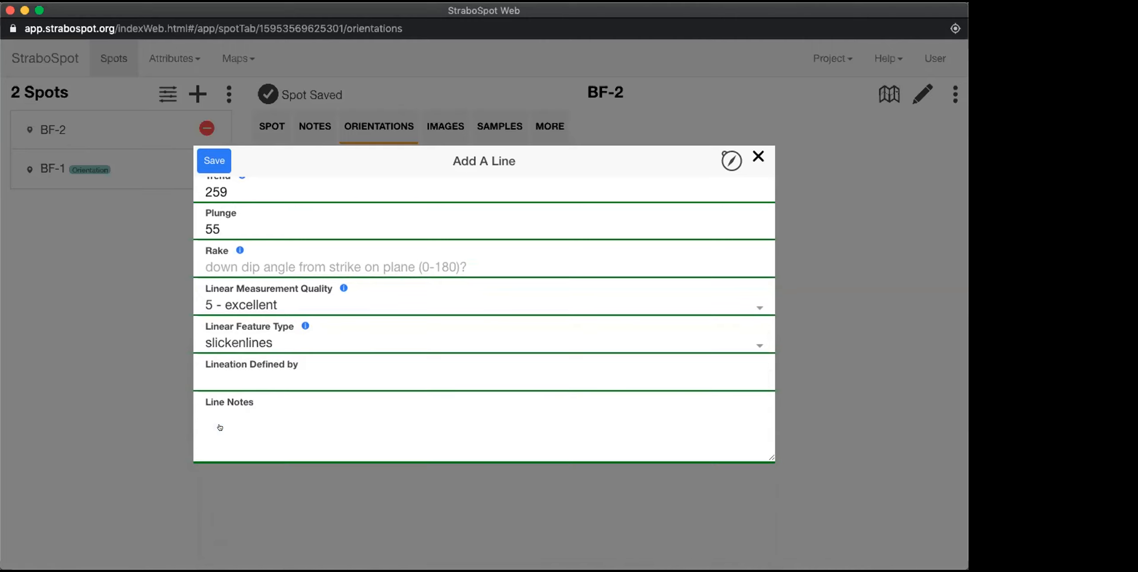
scroll(269, 379, "up", 1)
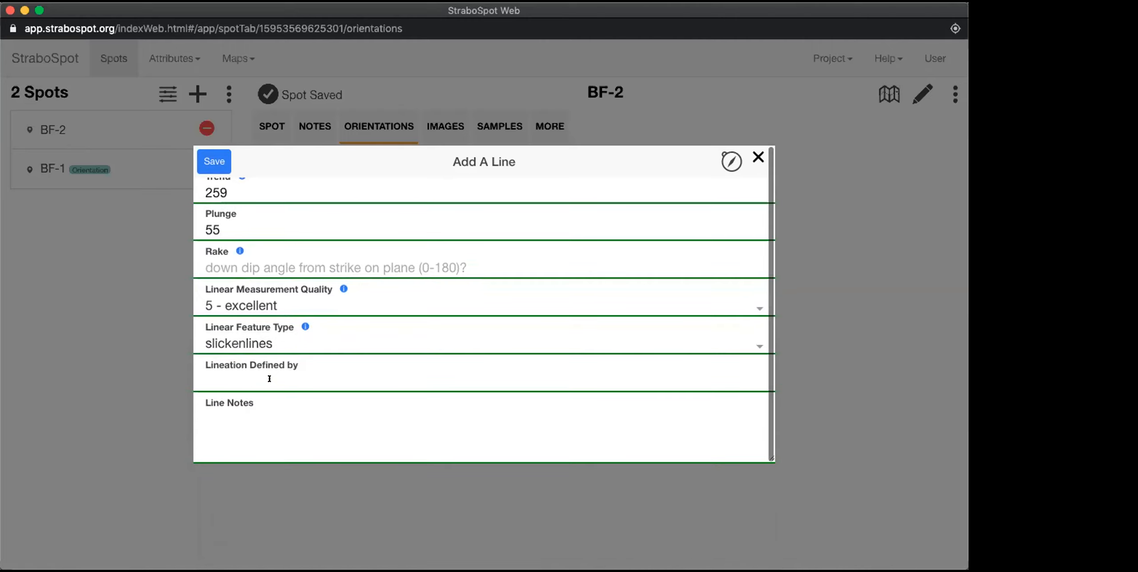
scroll(290, 302, "up", 3)
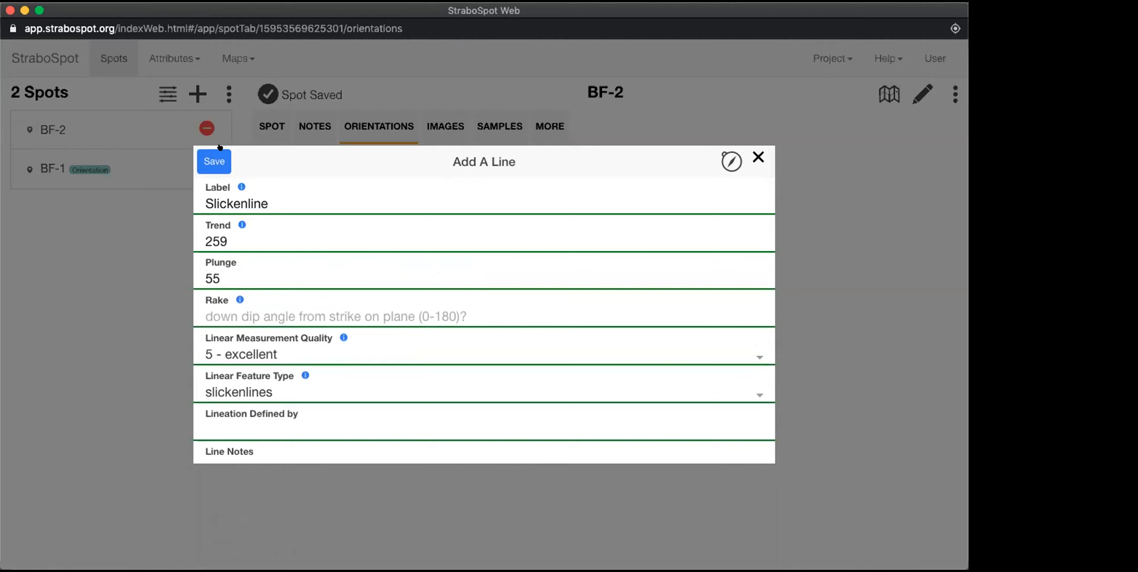
left_click(208, 160)
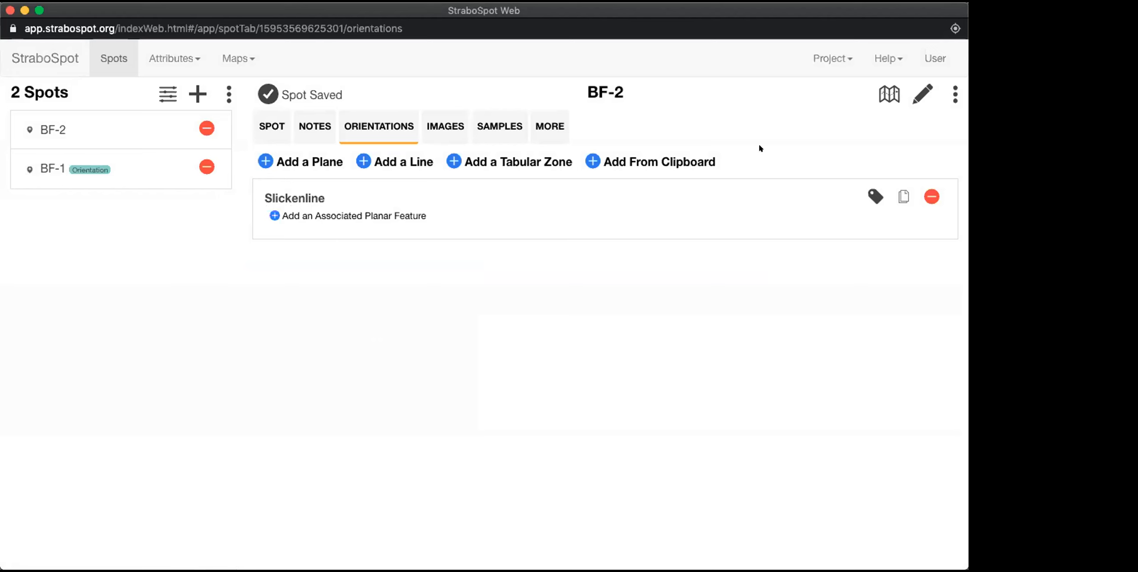
Step: Show spot BF-2 close up on the map, select it at the rock contact, and open its details beside the map
left_click(883, 91)
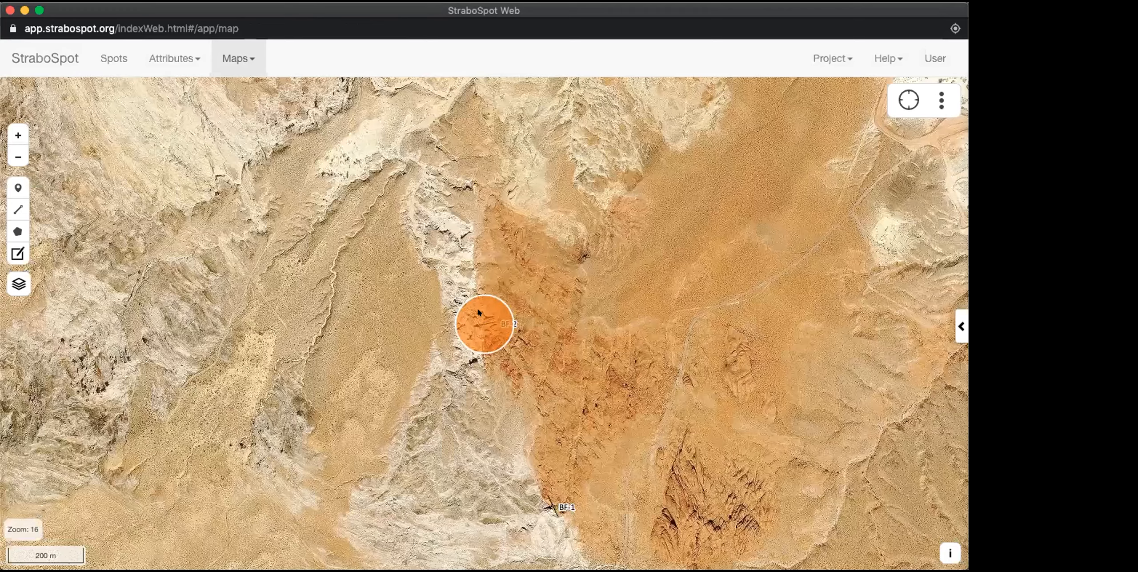
scroll(481, 327, "up", 5)
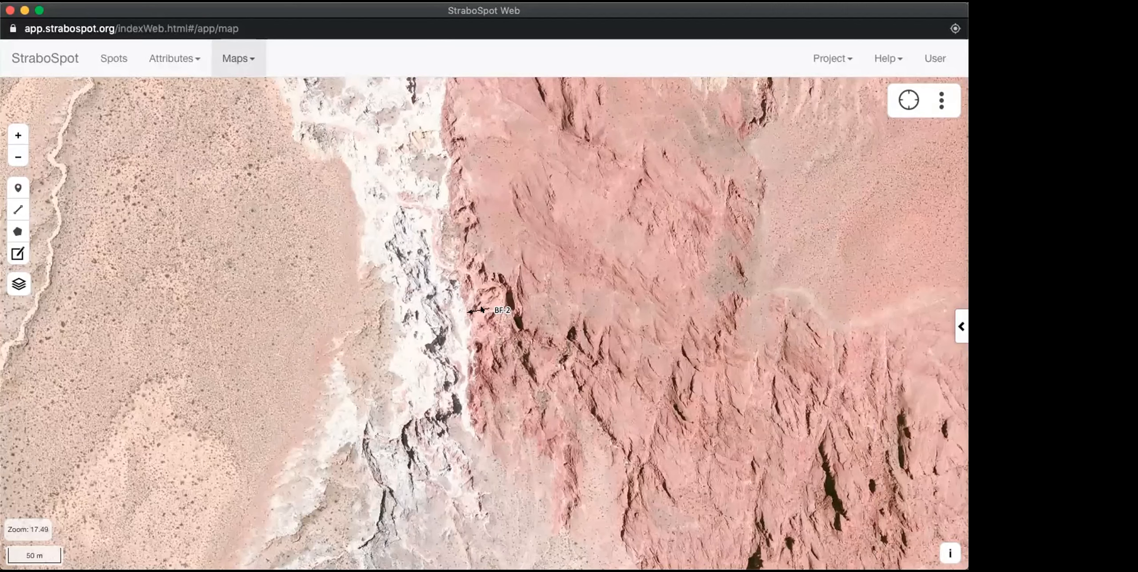
left_click(496, 308)
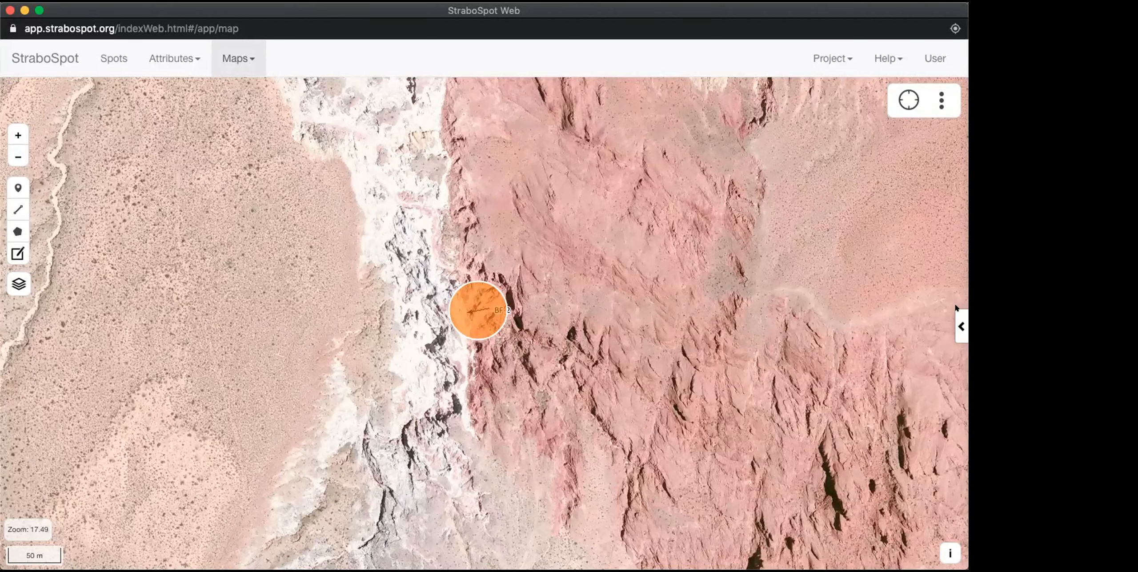
left_click(958, 324)
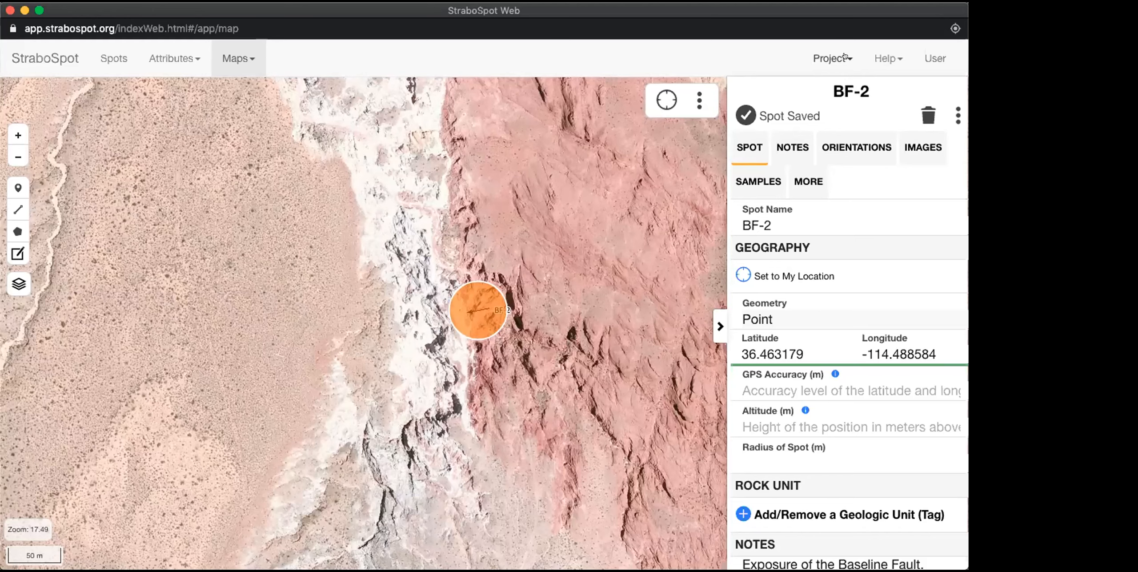
Step: Add Baseline_photo.png to spot BF-2 as a photo image and name it Baseline Fault
left_click(912, 148)
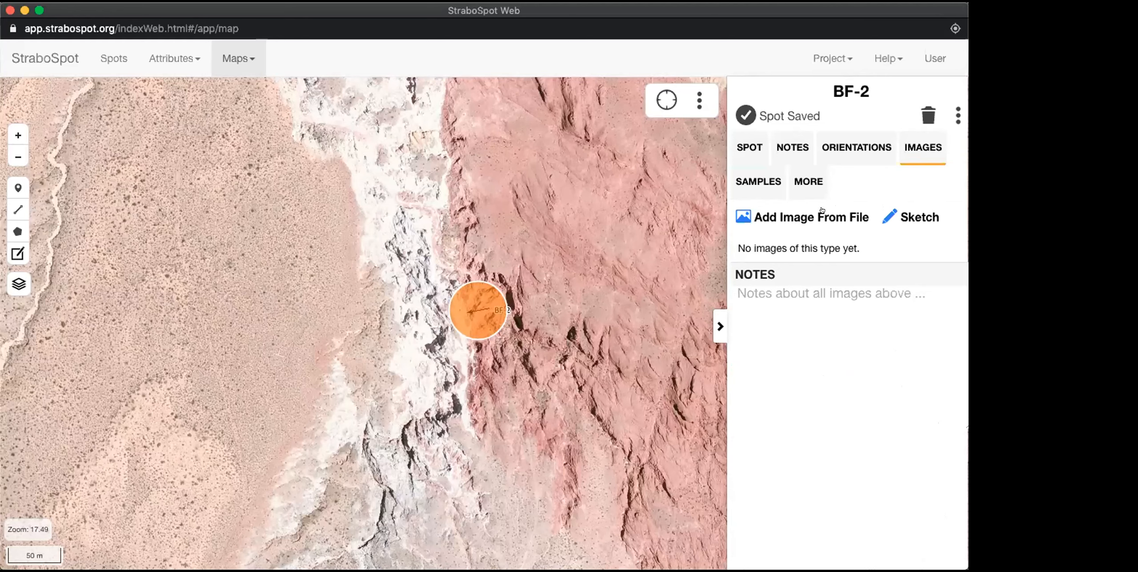
left_click(776, 217)
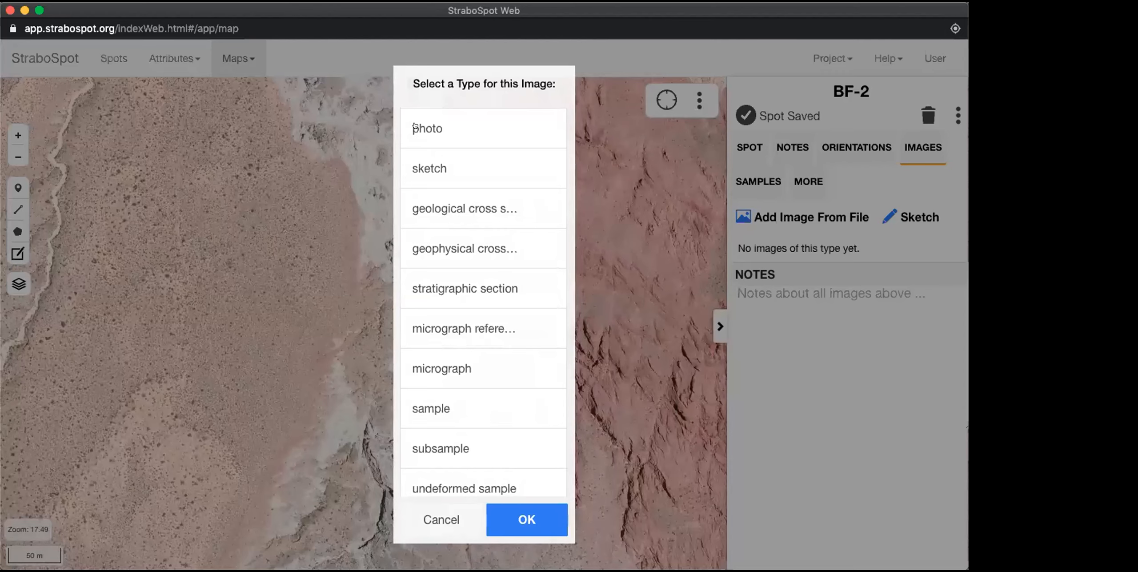
left_click(416, 128)
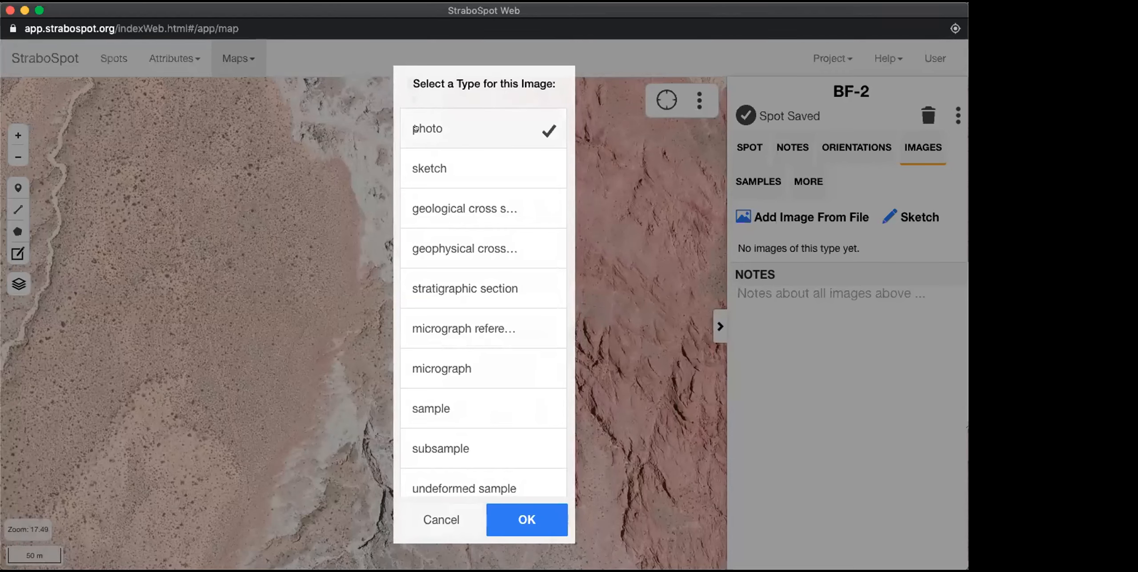
left_click(510, 520)
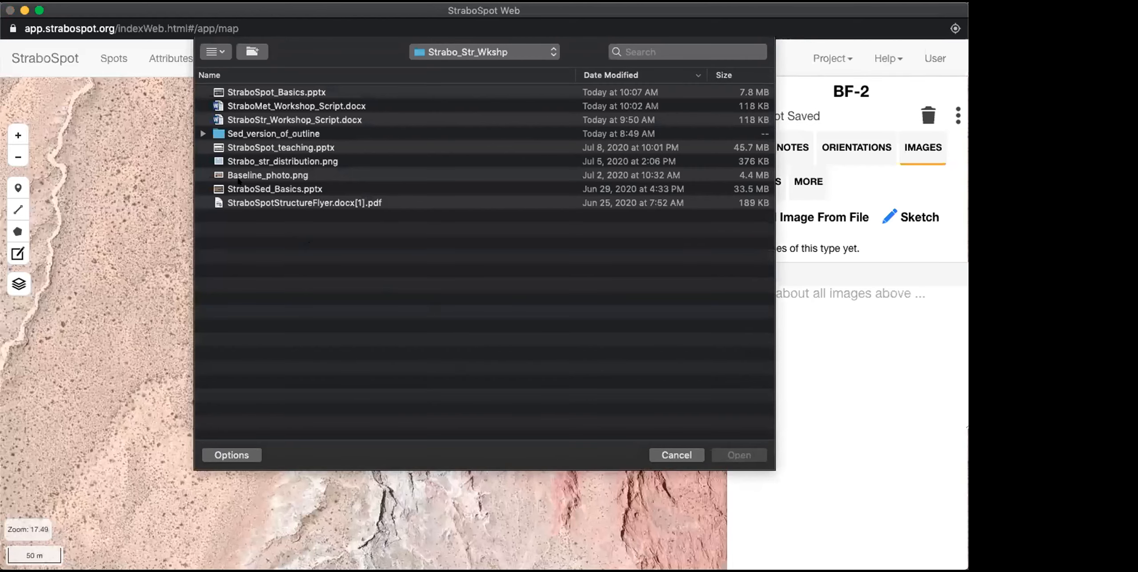
left_click(237, 174)
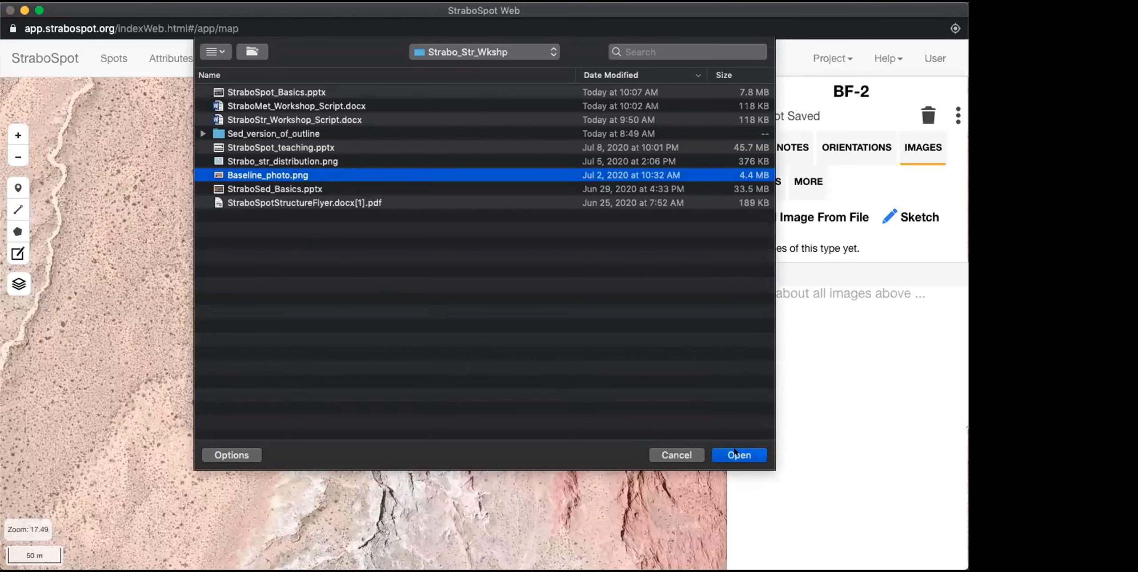
left_click(734, 449)
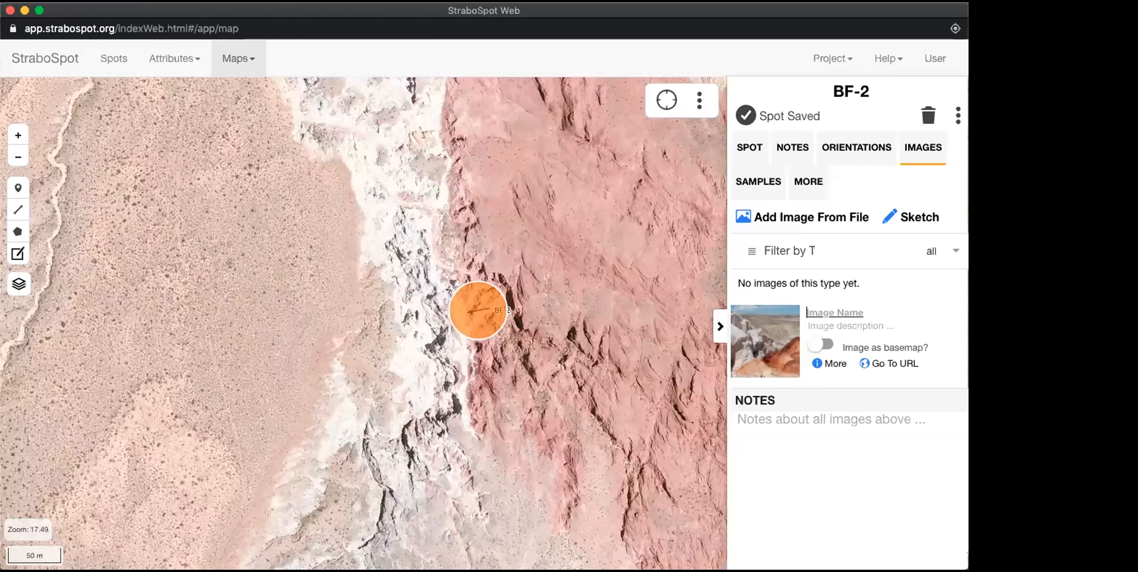
type("Baseline Fault")
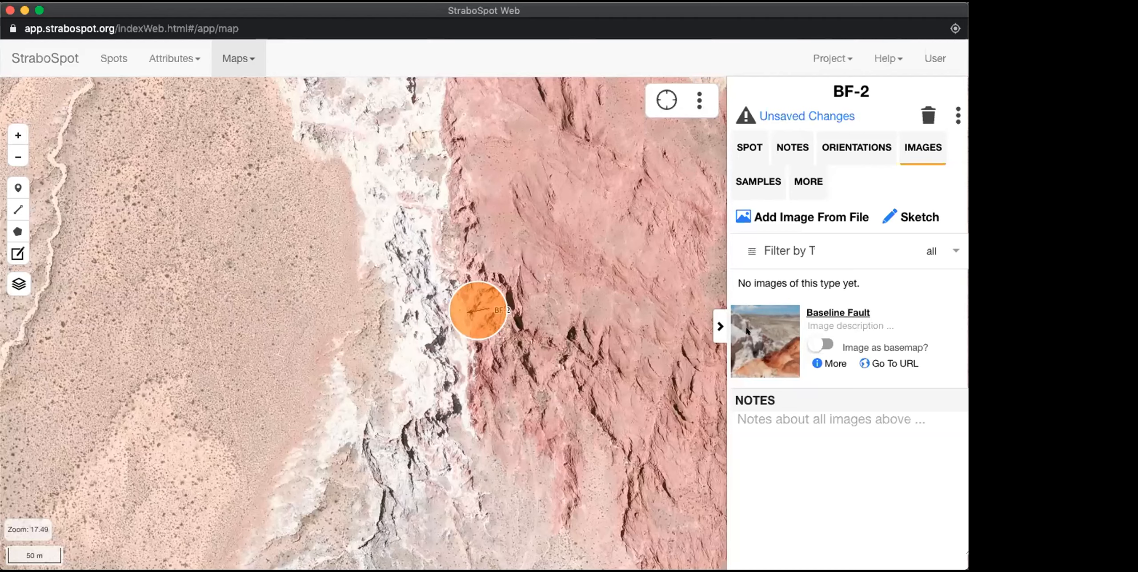
Step: View the Baseline Fault photo full size, give it the description "Look dir ~330", and save the spot's changes
left_click(759, 334)
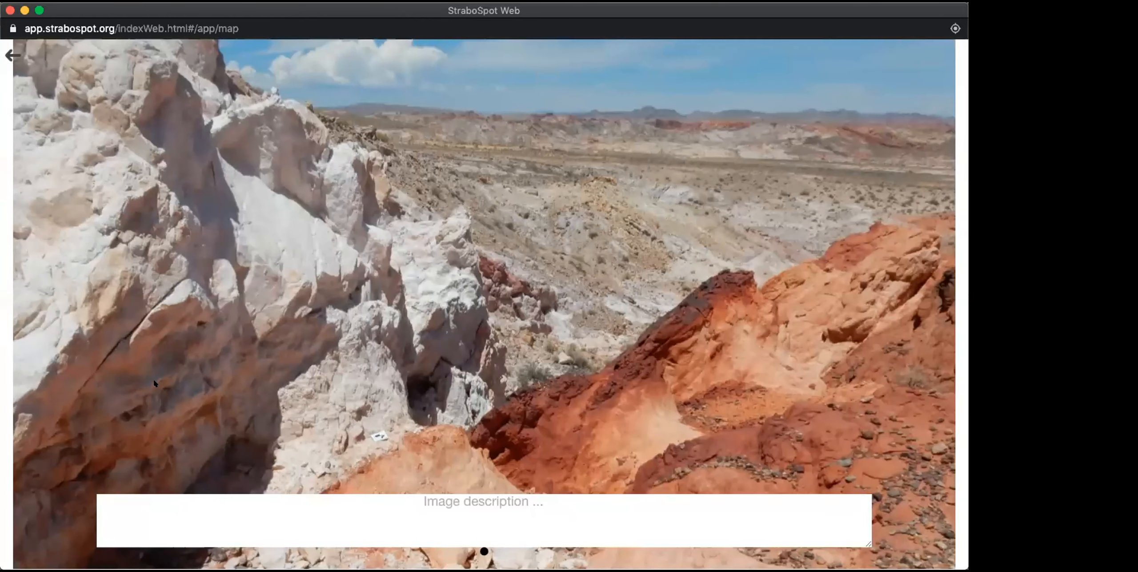
left_click(481, 497)
type("Loo")
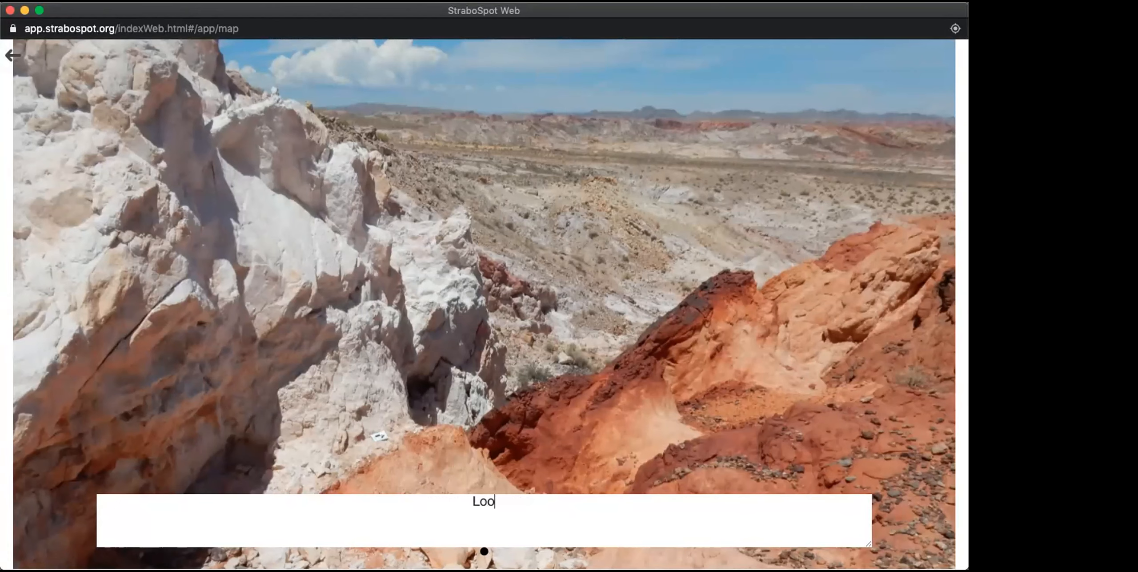
type("k dir ~330")
left_click(10, 54)
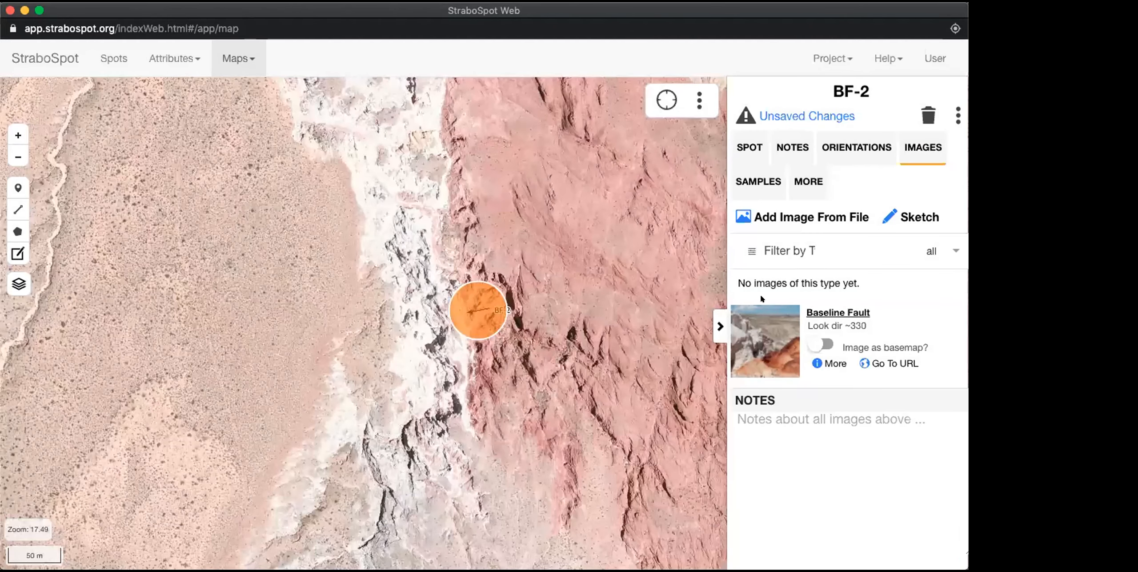
left_click(775, 114)
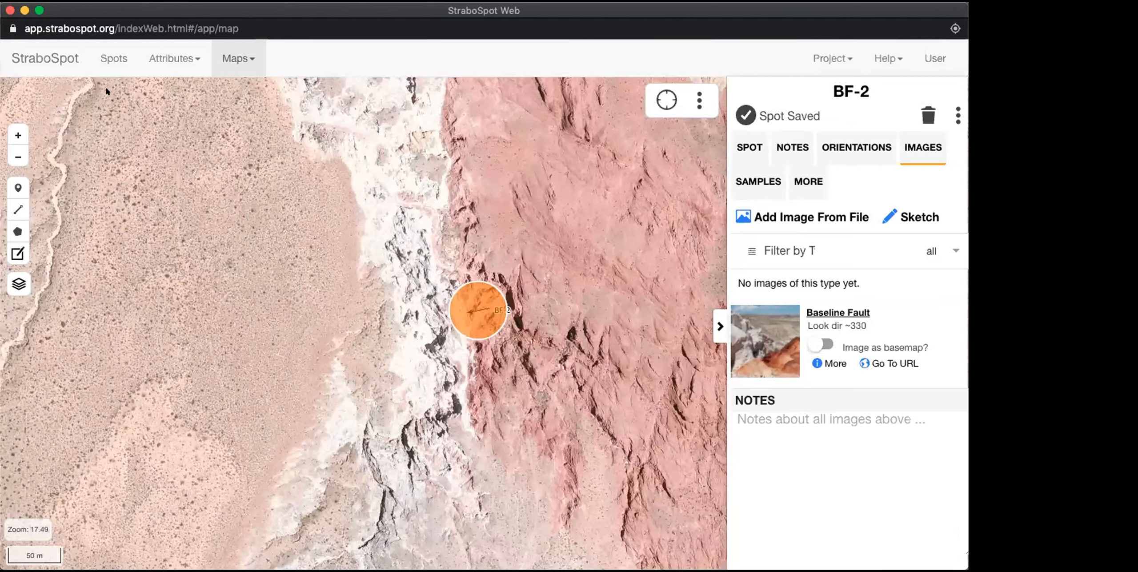
Step: Review the project's collection of images across all spots and return to the list of spots
left_click(191, 56)
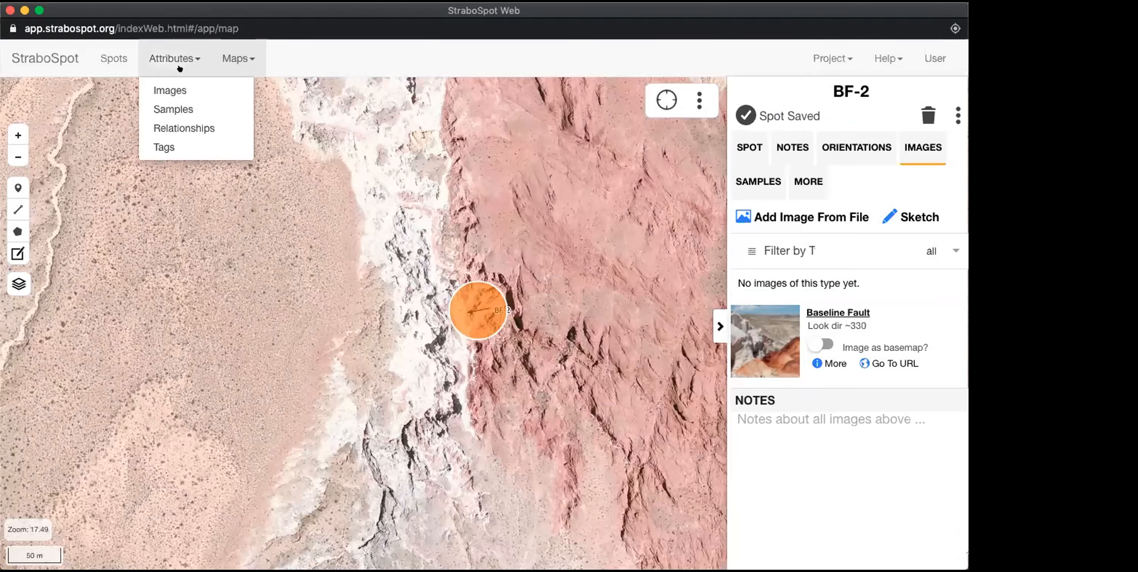
left_click(165, 89)
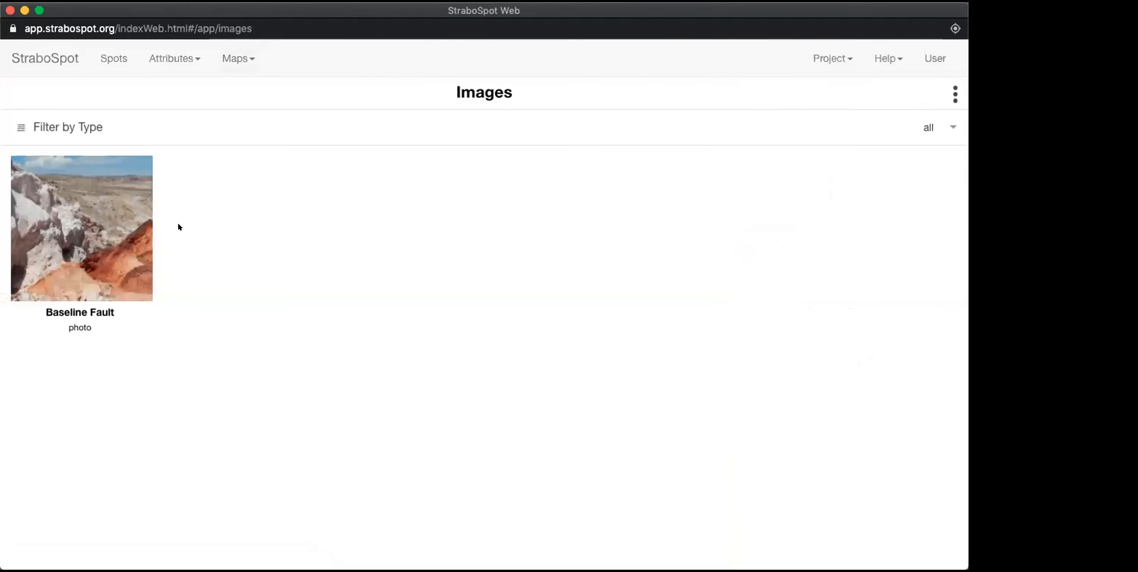
left_click(158, 59)
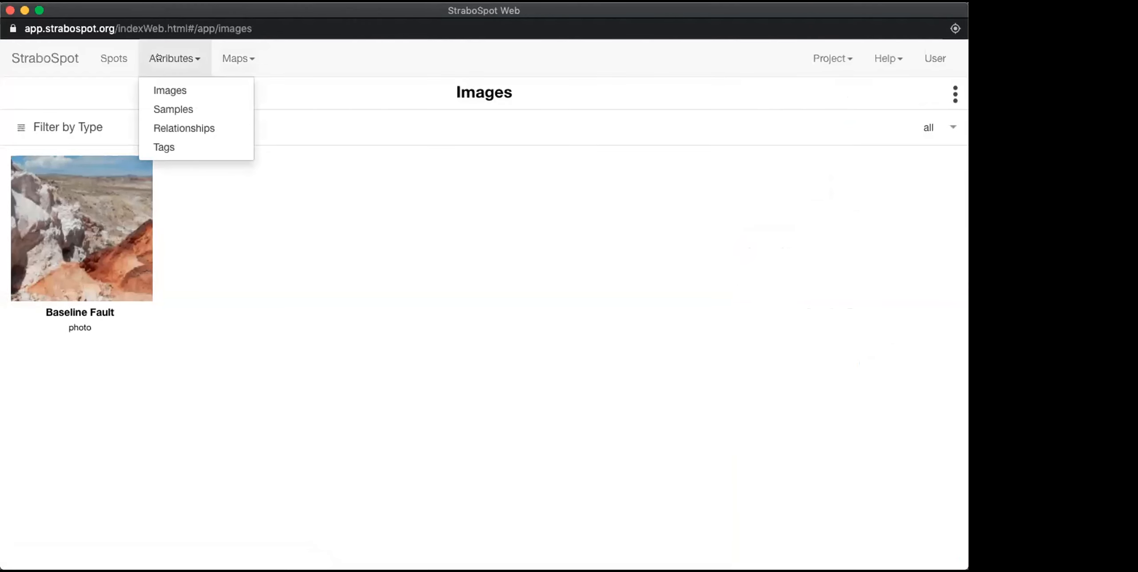
left_click(164, 88)
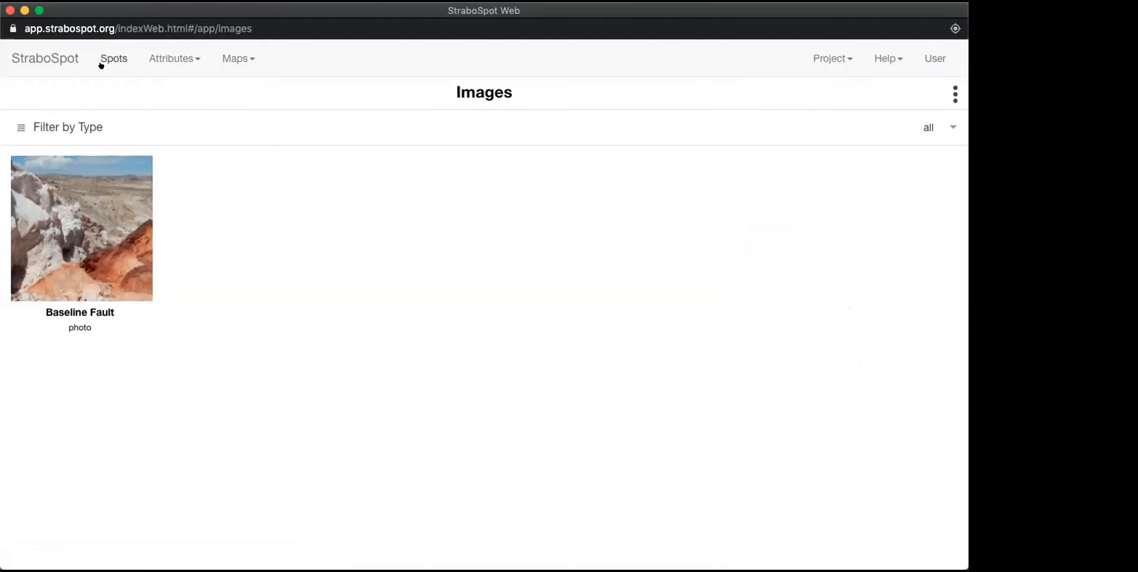
left_click(112, 58)
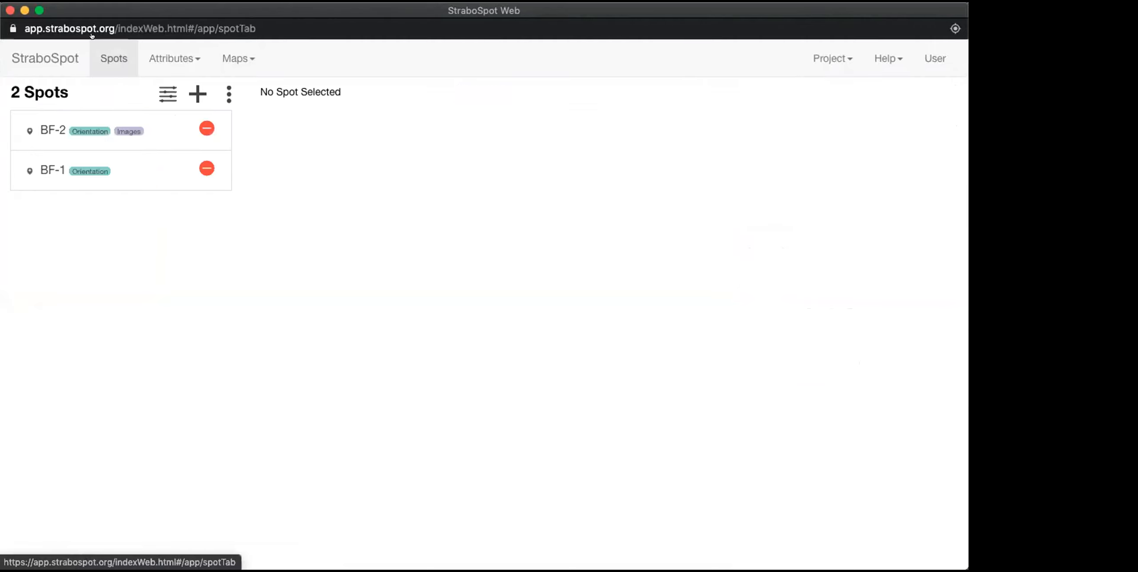
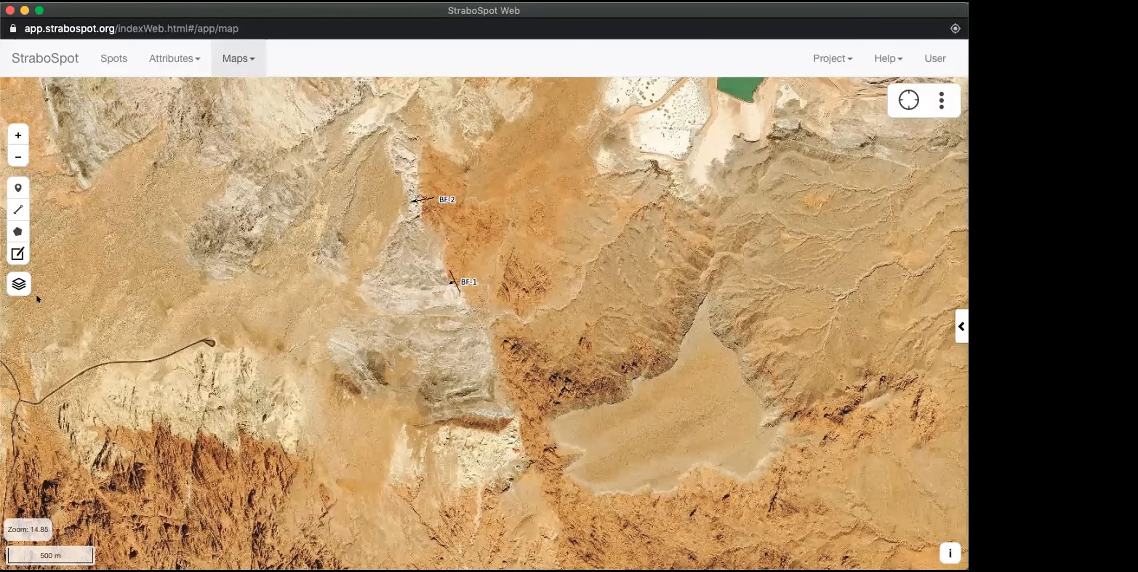
Step: Display the Geology from Macrostrat base layer and examine the regional geology around spots BF-1 and BF-2
mouse_move(17, 285)
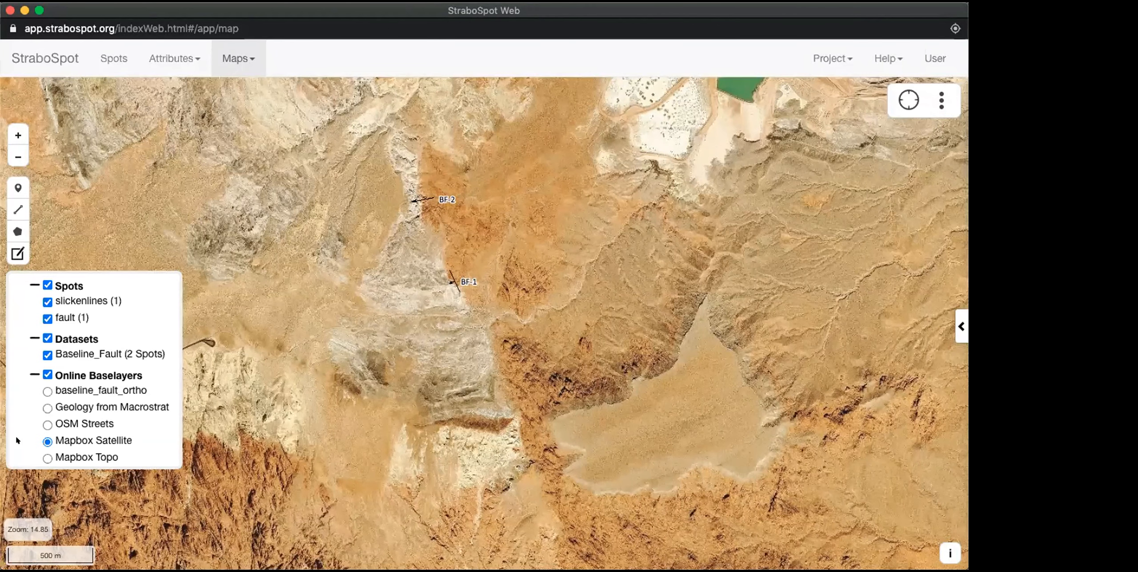
left_click(46, 408)
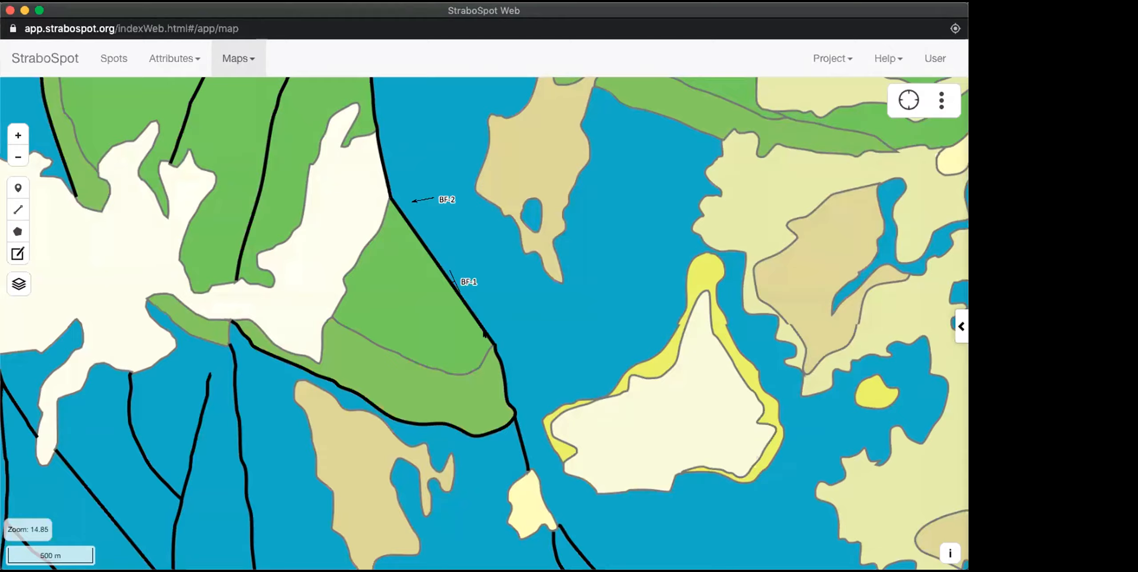
scroll(484, 333, "down", 2)
scroll(484, 334, "down", 3)
scroll(484, 333, "down", 2)
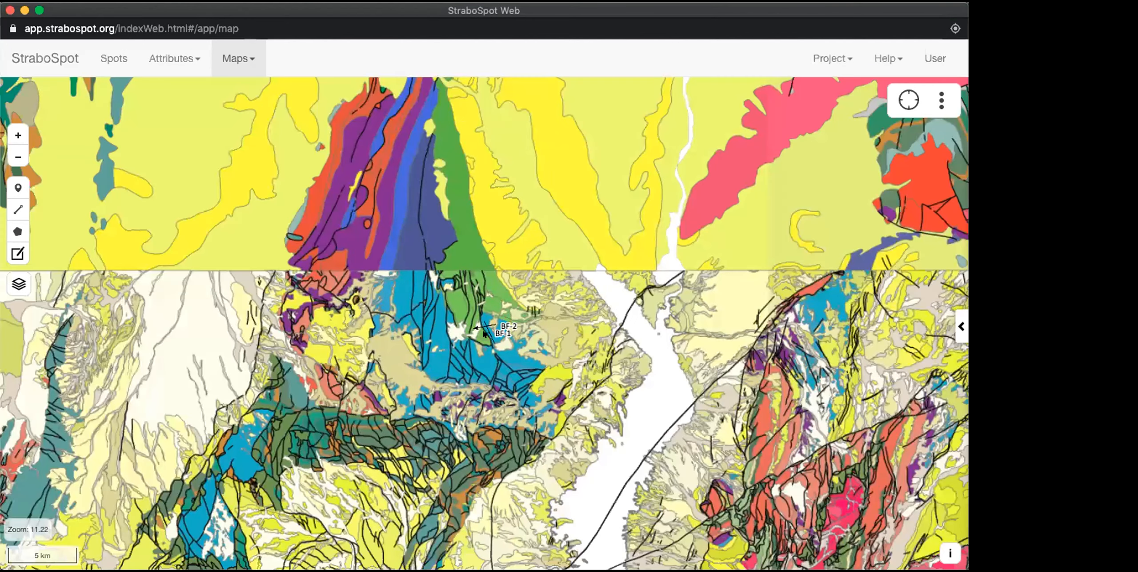
scroll(485, 333, "up", 1)
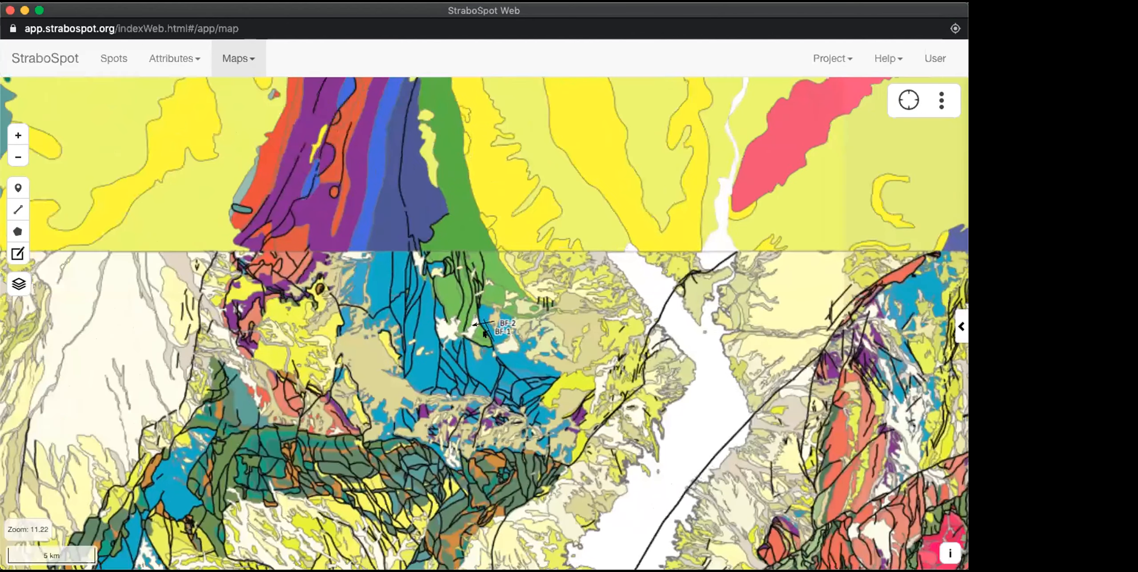
scroll(485, 333, "down", 3)
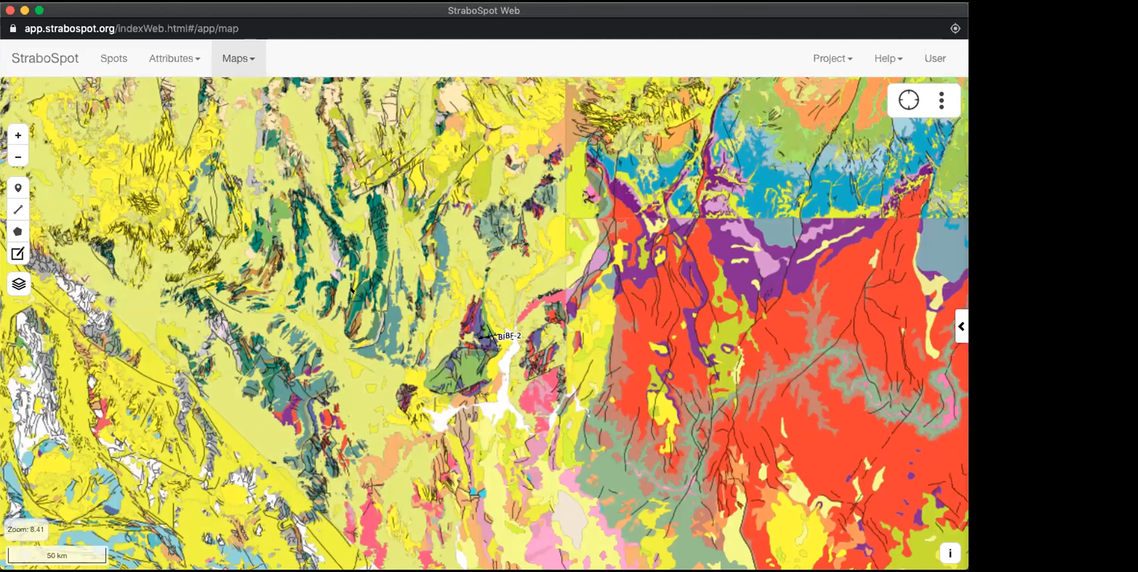
scroll(332, 273, "down", 1)
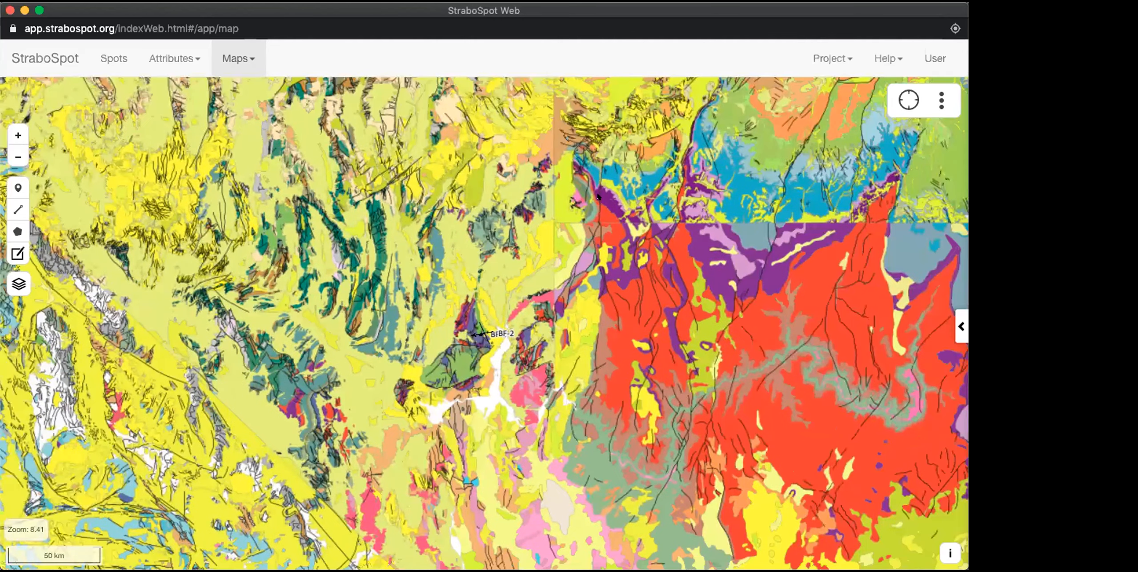
scroll(561, 207, "down", 3)
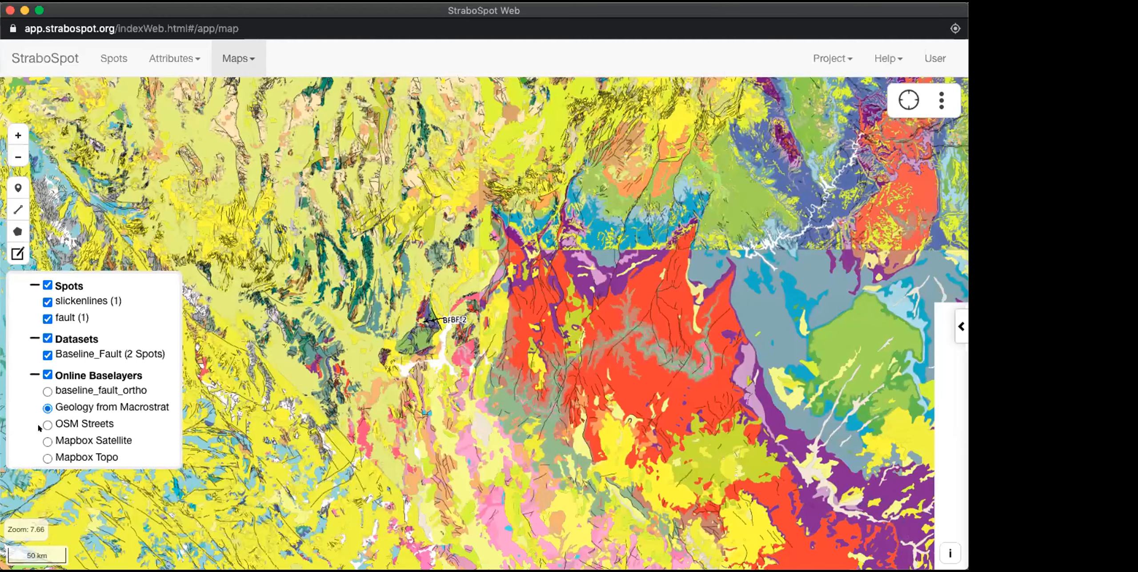
Step: Switch the base layer back to Mapbox Satellite and fit the map to the extent of the spots
left_click(46, 442)
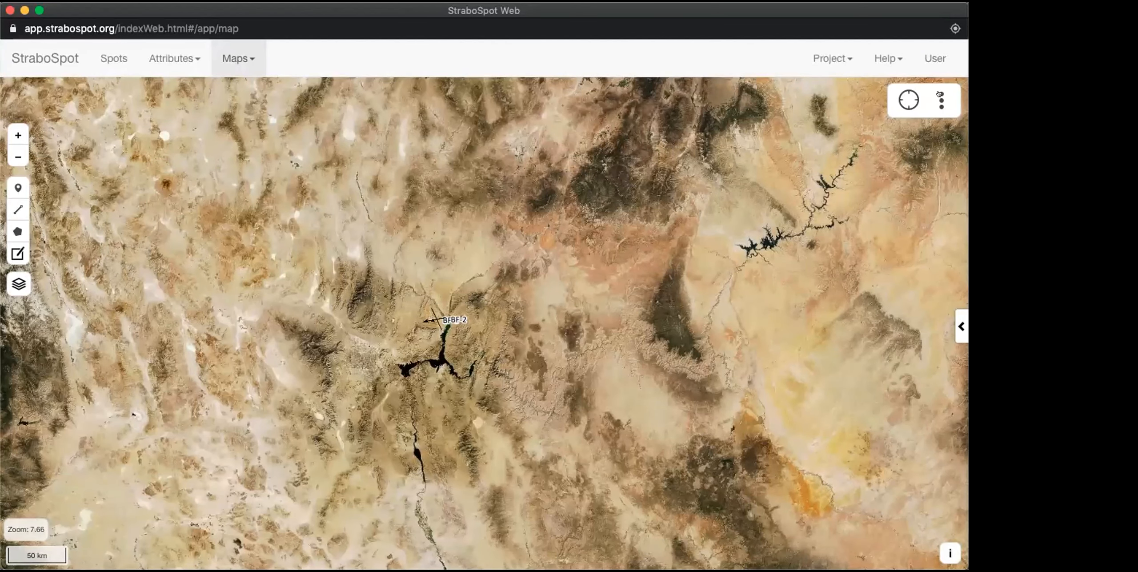
left_click(939, 98)
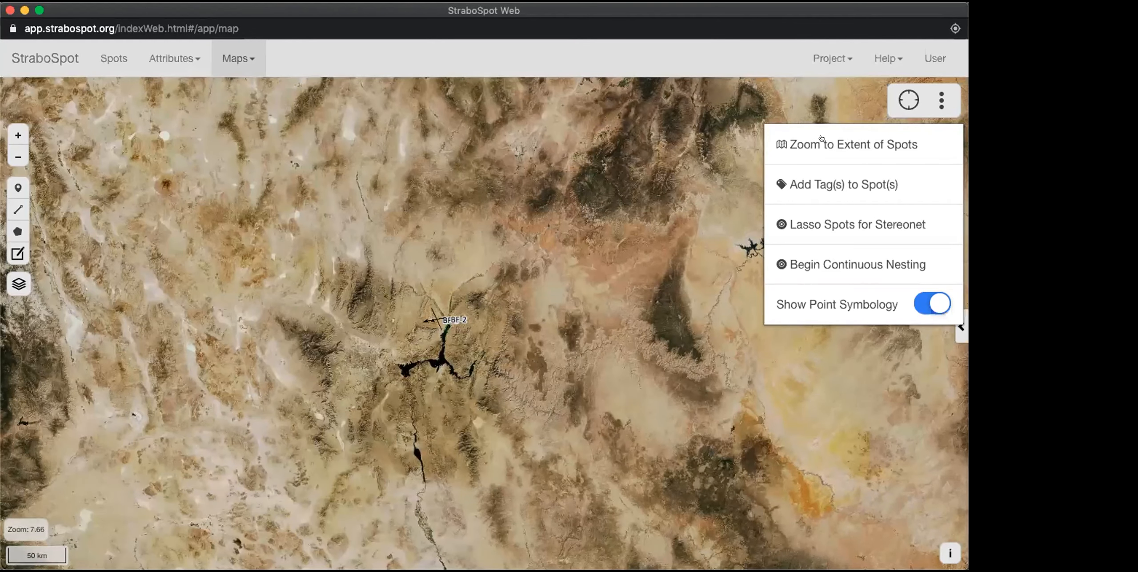
left_click(820, 138)
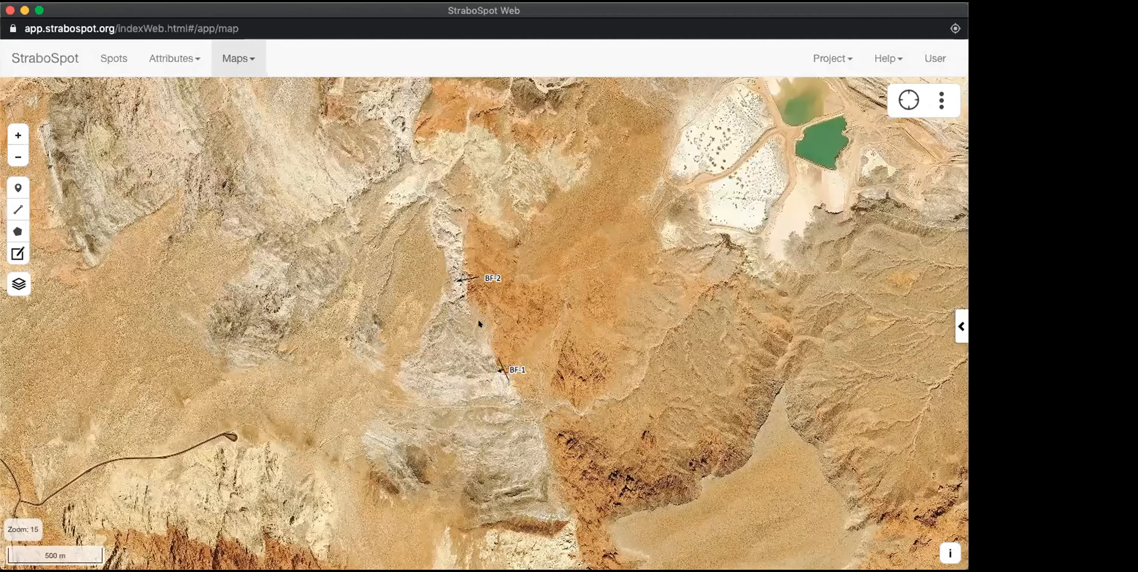
Step: Draw a line spot tracing the Baseline Fault along the rock contact, from north of BF-2 past BF-1 to south of the pale outcrop
left_click_drag(552, 442, 480, 352)
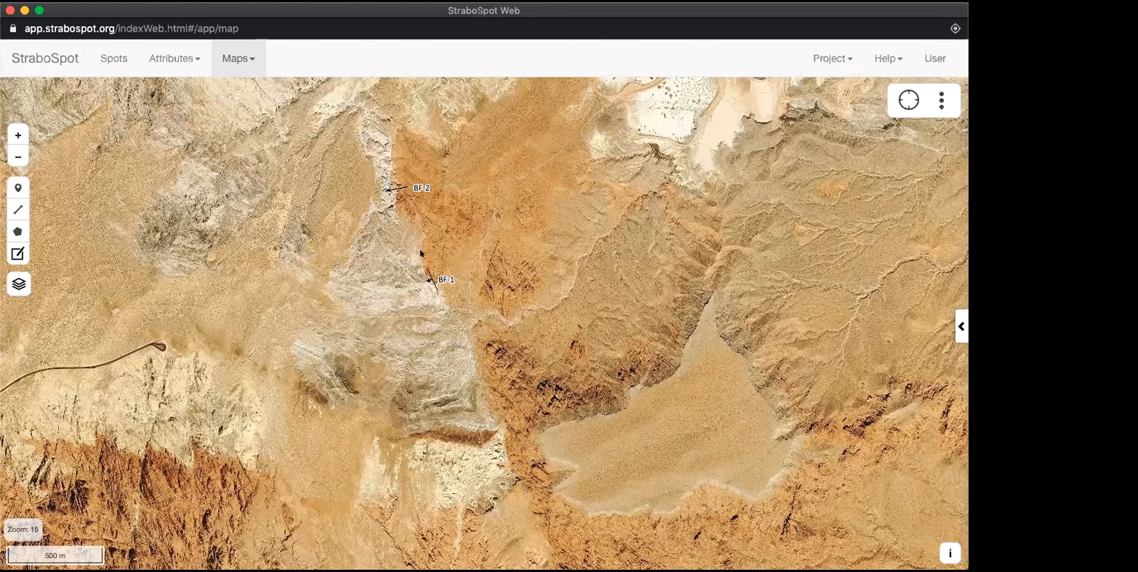
left_click(17, 208)
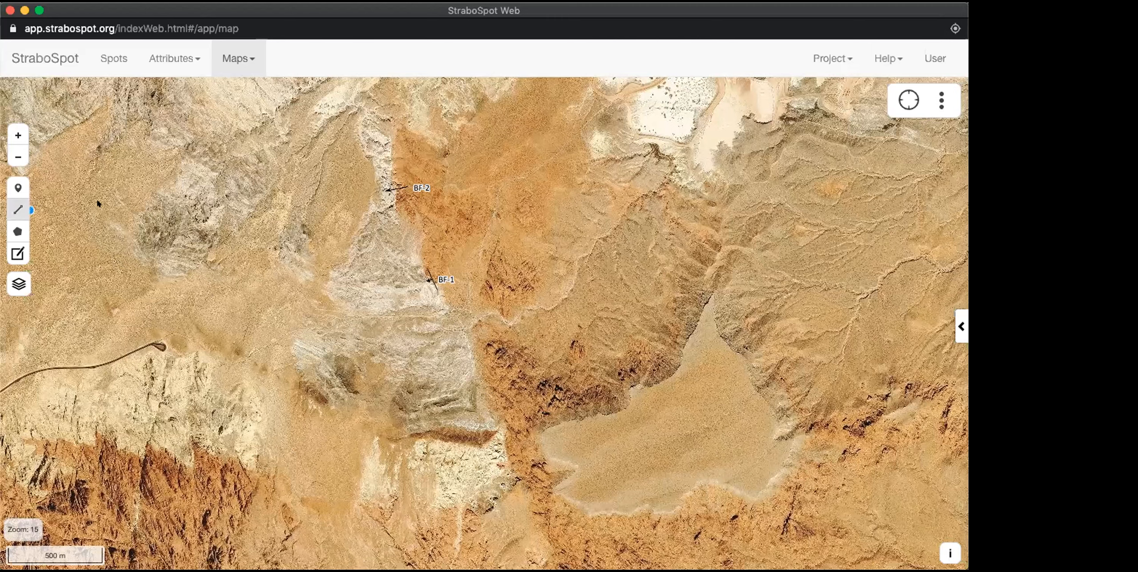
left_click(399, 123)
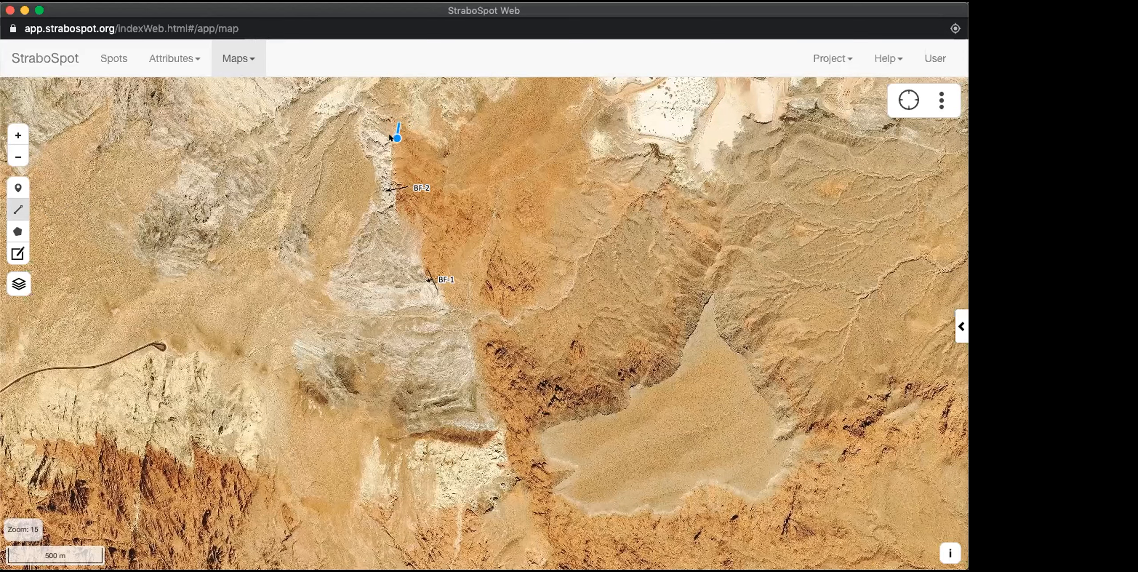
left_click_drag(389, 169, 426, 277)
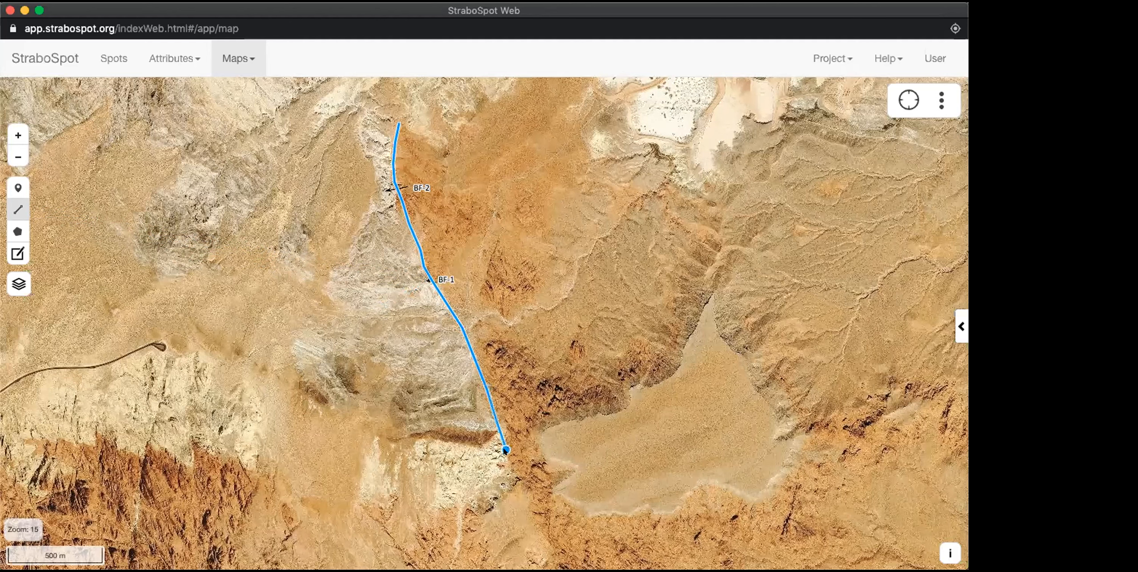
left_click(538, 520)
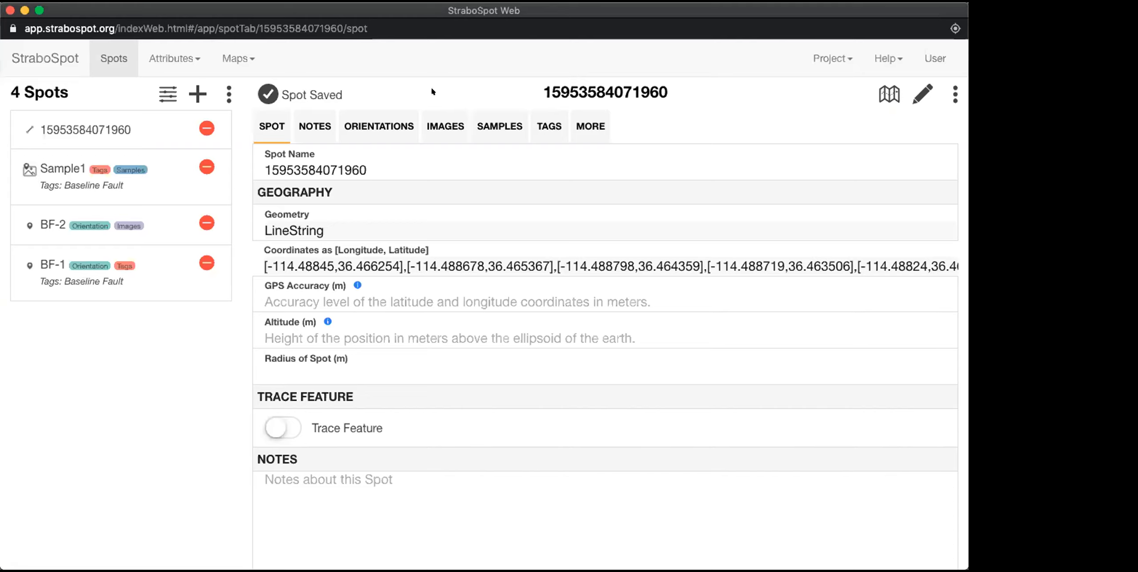
Step: Name the new line spot "Baseline Fault Trace"
double_click(316, 160)
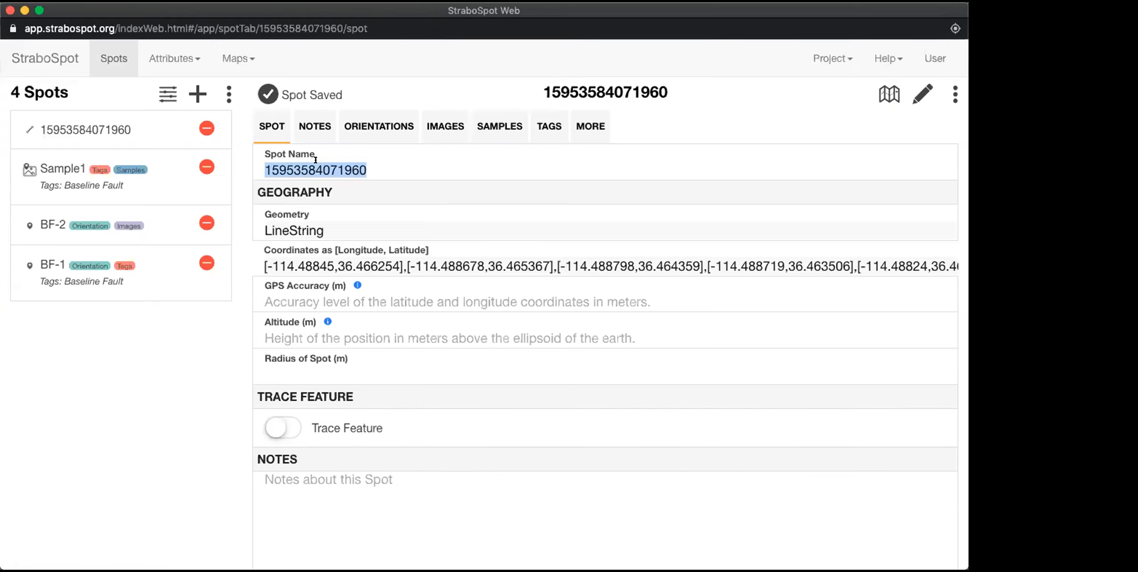
type("B")
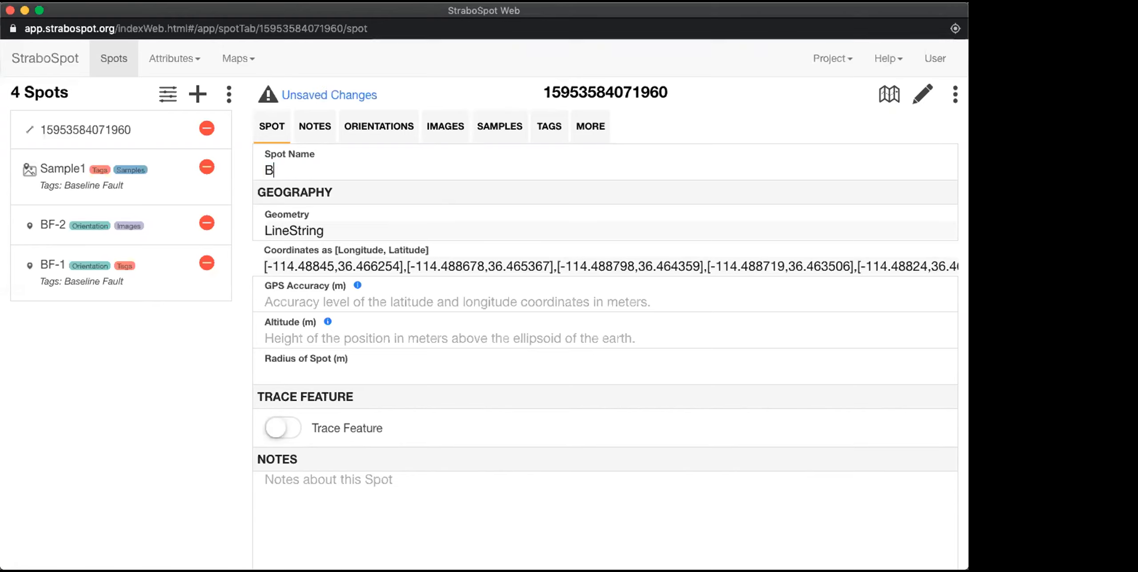
type("aseline Fault Trace")
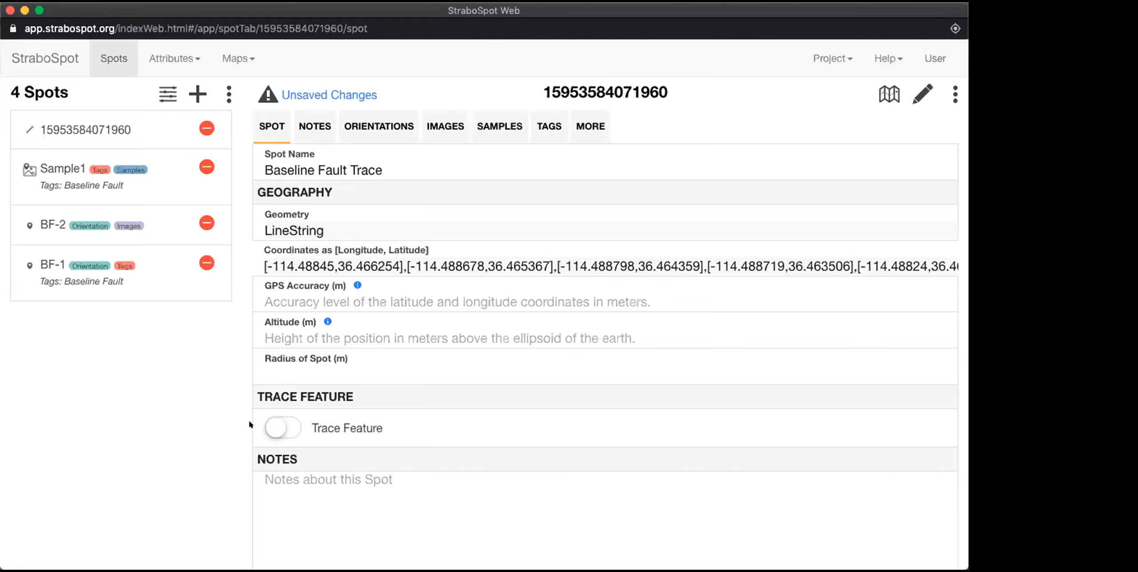
Step: Mark the line spot as a trace feature with trace type geologic structure and geologic structure type fault
left_click(278, 425)
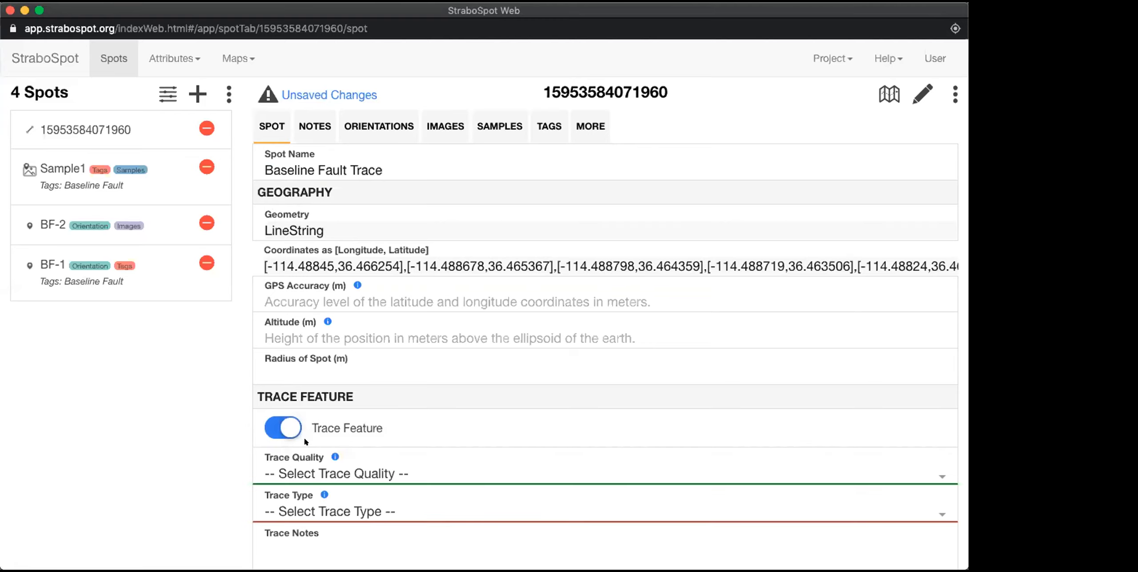
scroll(339, 434, "down", 3)
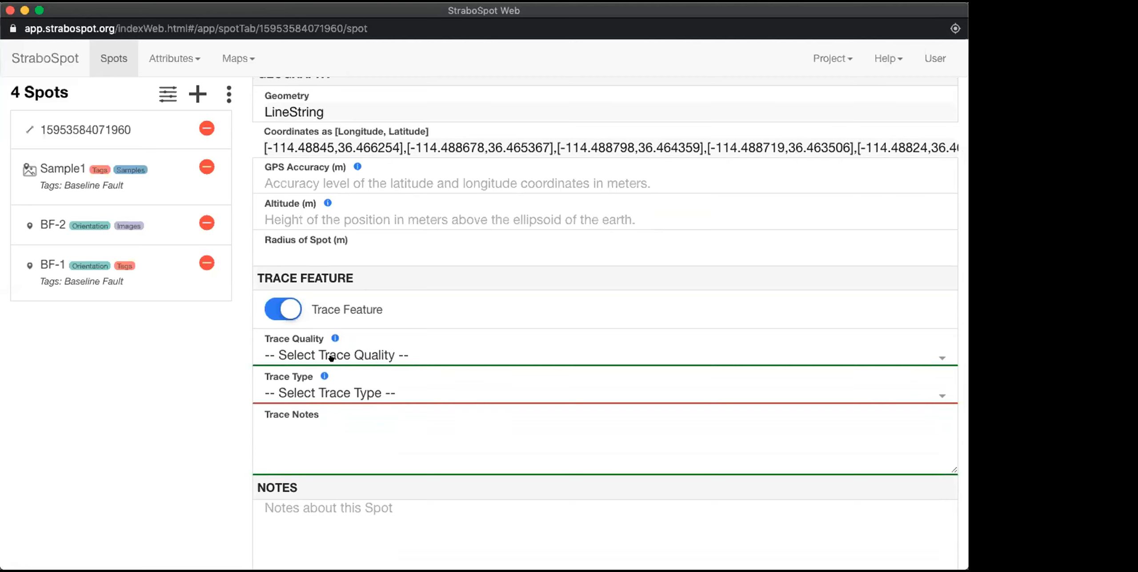
left_click(297, 392)
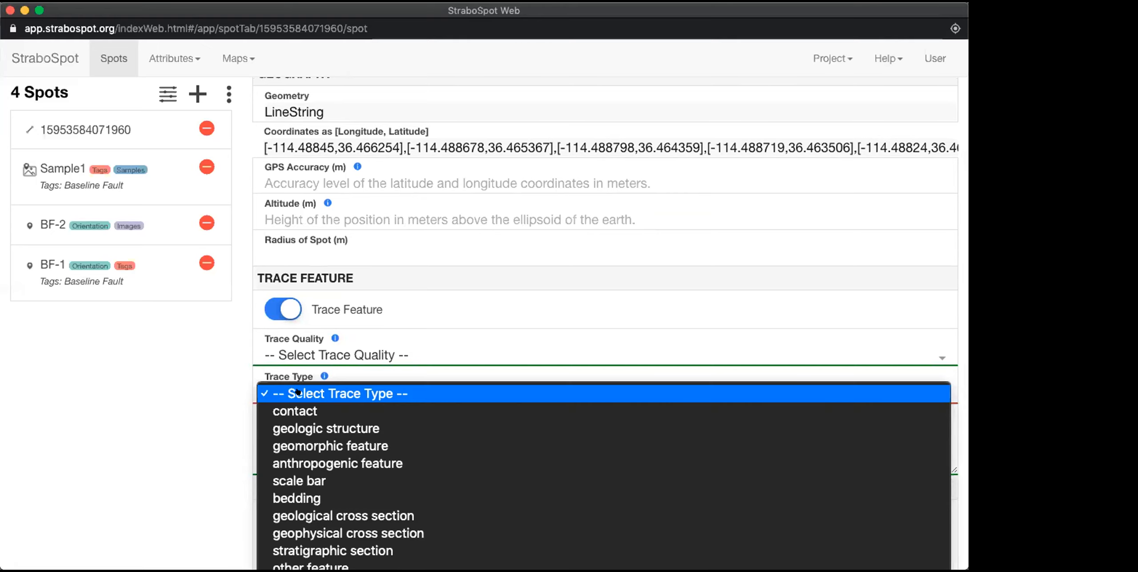
key("Down")
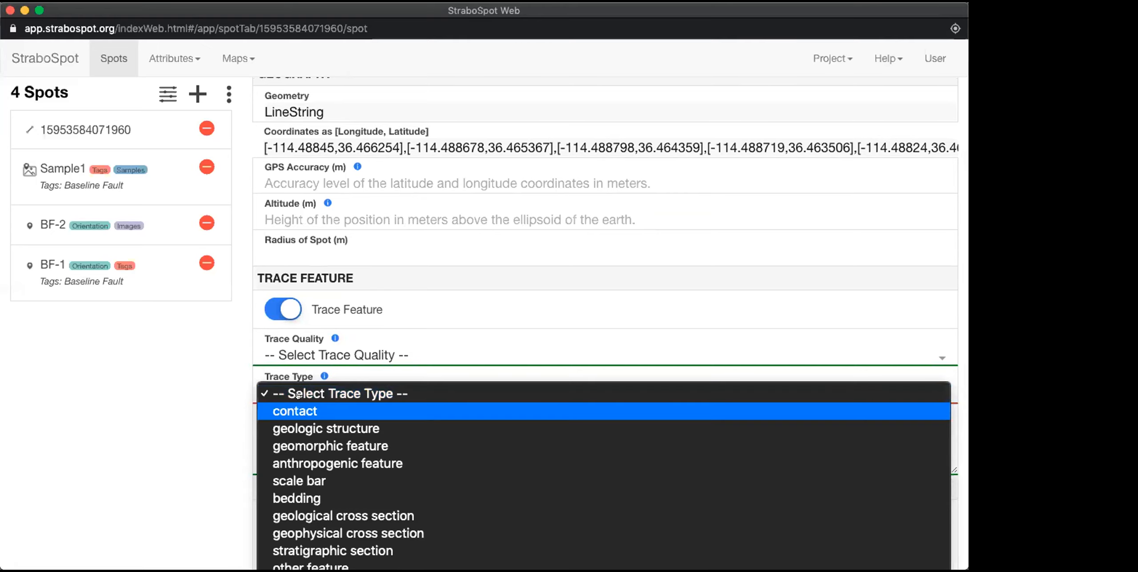
left_click(298, 427)
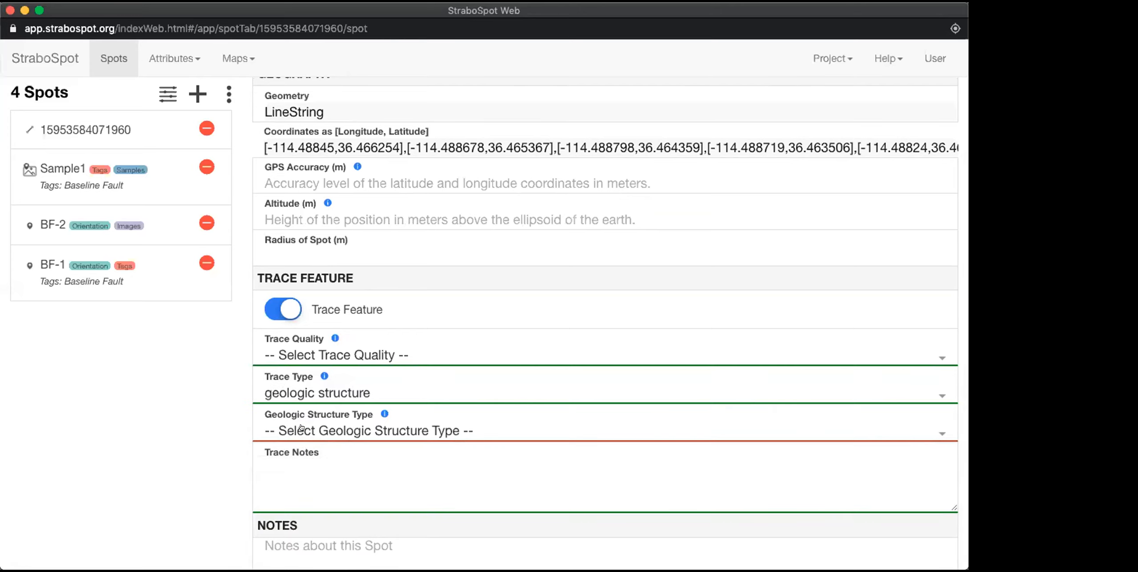
left_click(294, 429)
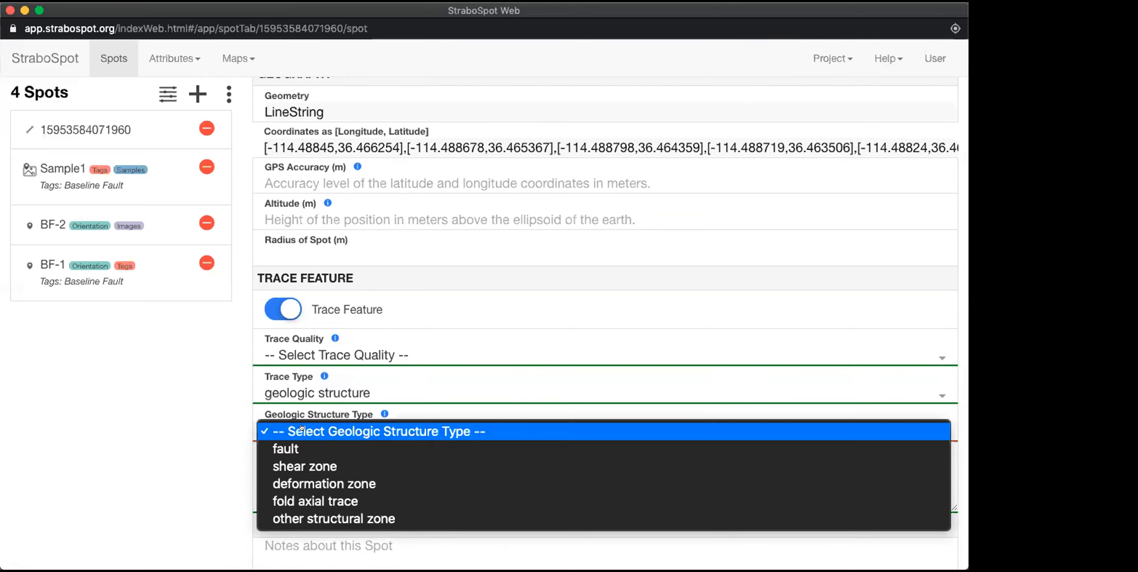
left_click(286, 444)
Step: Set the fault trace's shear sense to normal and its trace quality to approximate
scroll(291, 422, "down", 3)
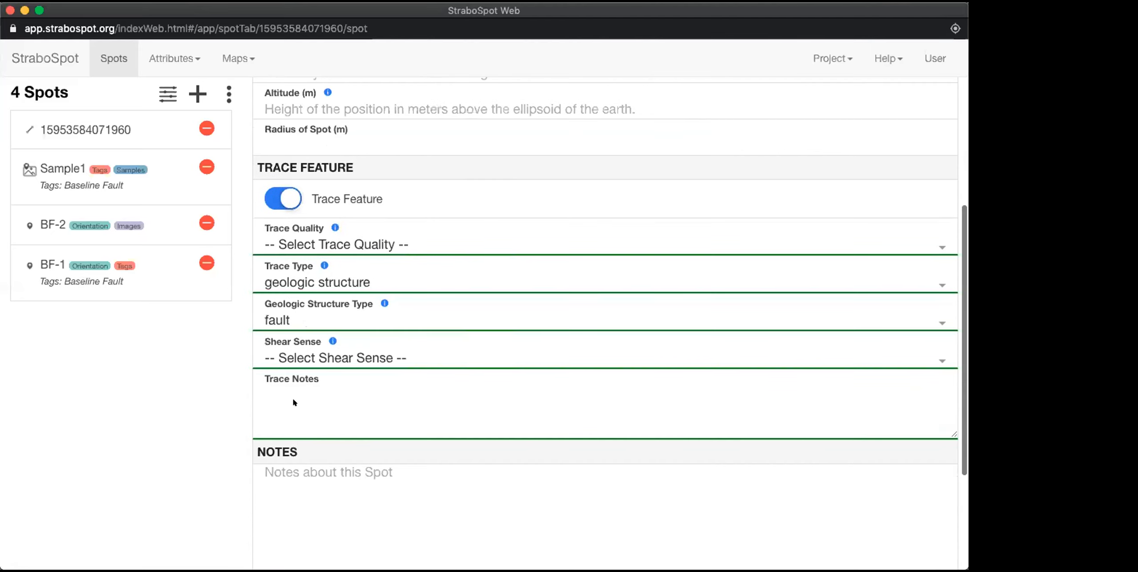
left_click(279, 357)
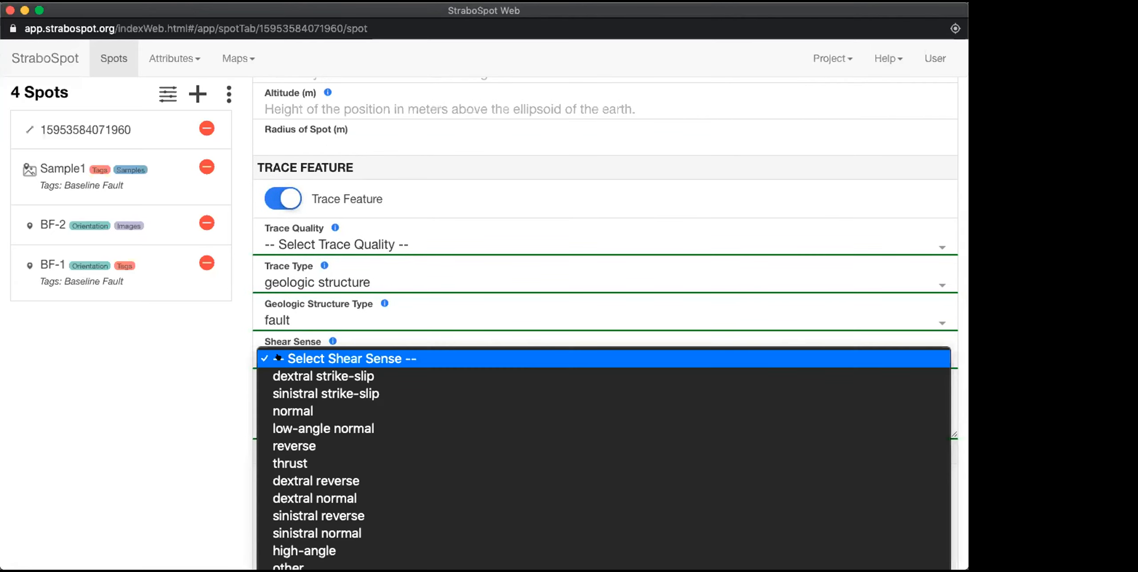
left_click(288, 409)
left_click(298, 390)
scroll(293, 374, "up", 3)
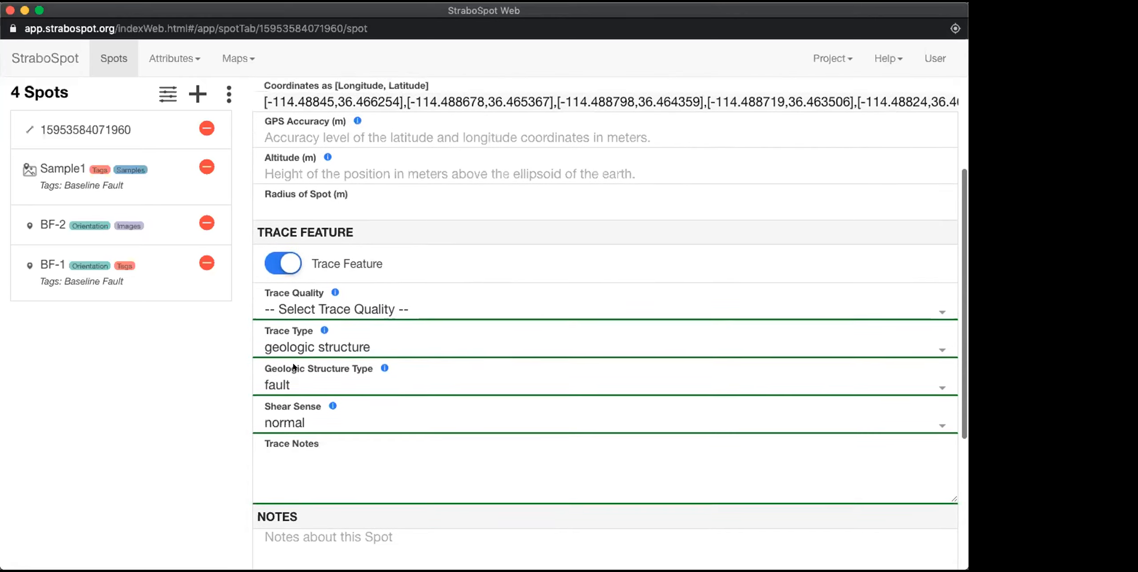
scroll(293, 366, "up", 4)
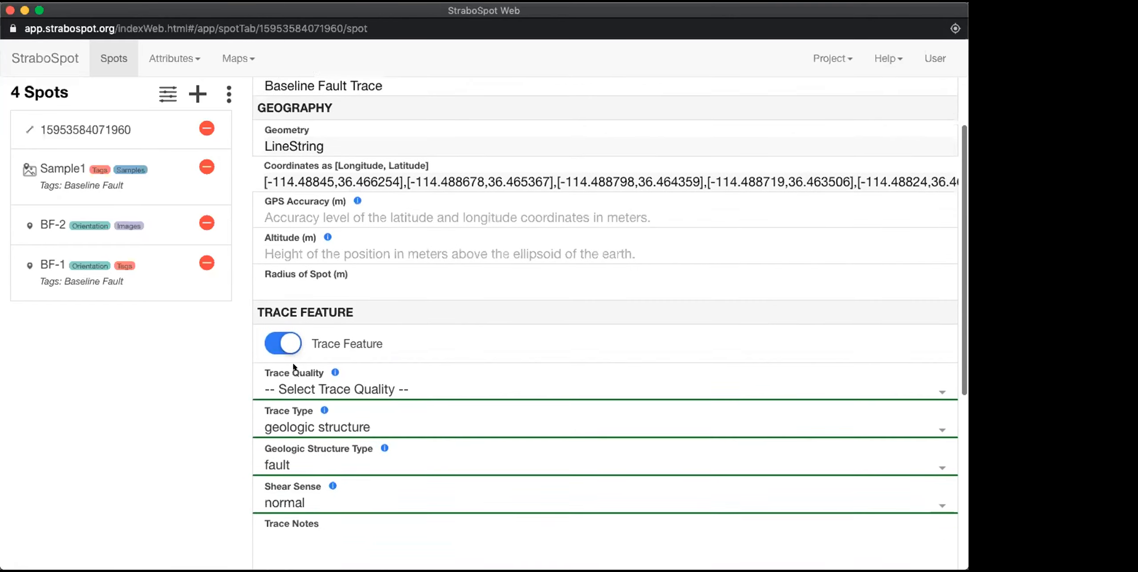
scroll(294, 367, "down", 1)
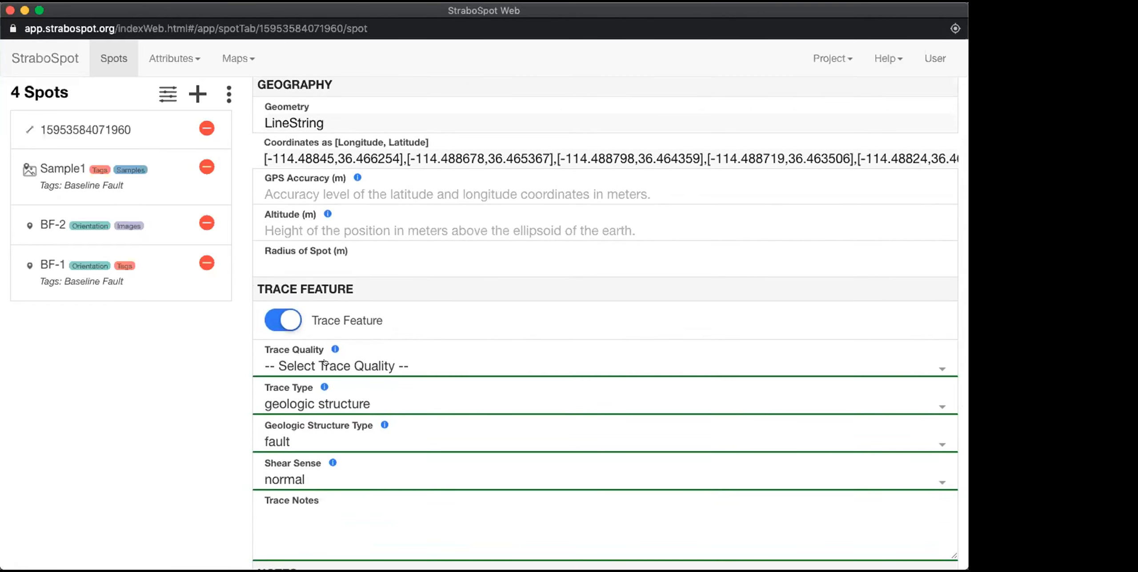
left_click(292, 361)
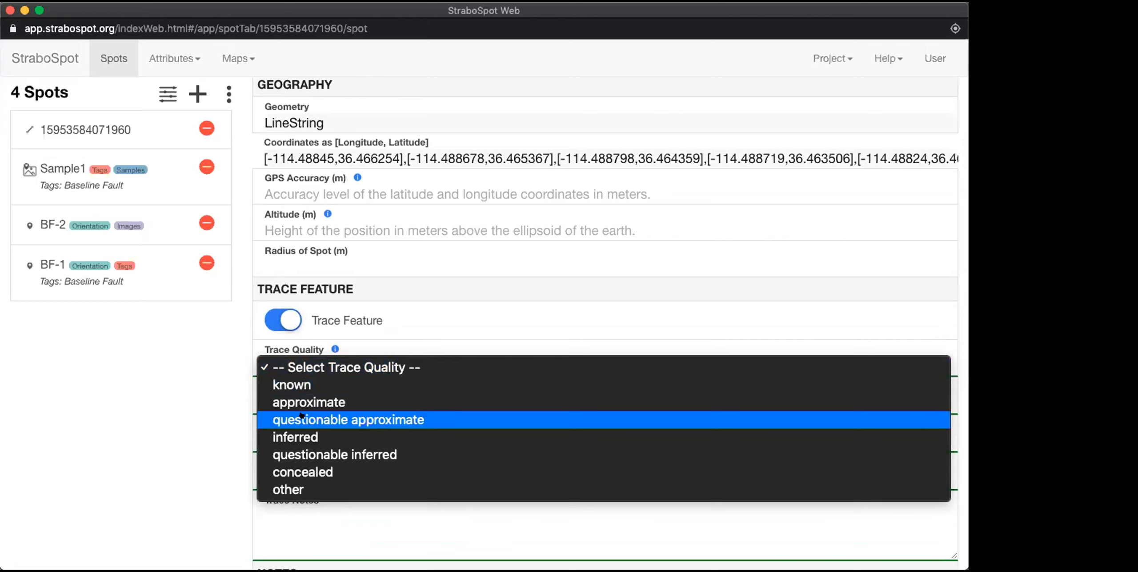
left_click(287, 403)
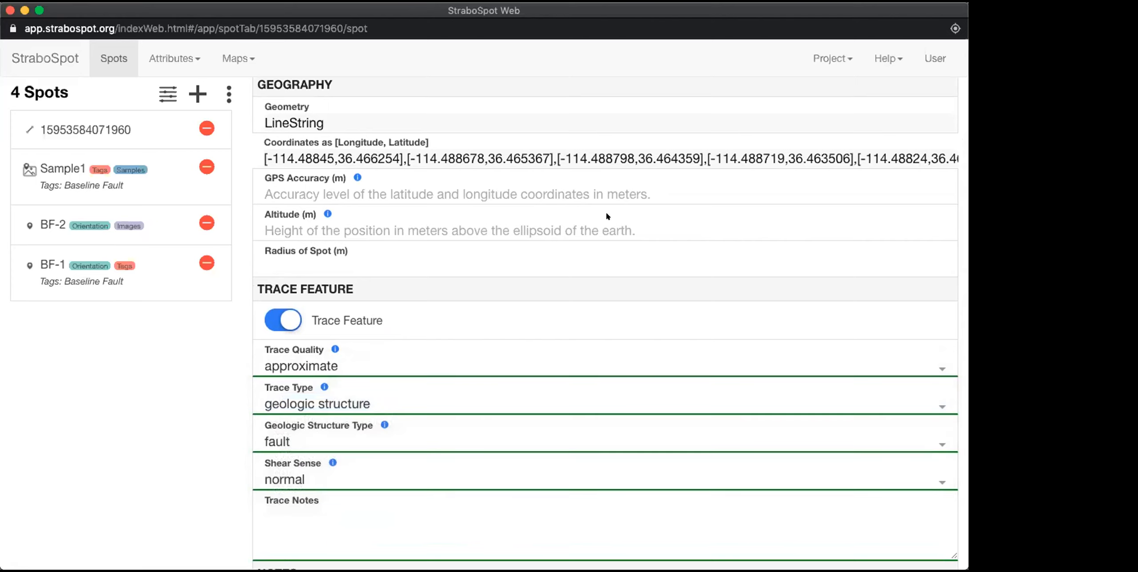
Step: Save the changes to the Baseline Fault Trace spot and show it on the map
scroll(607, 213, "up", 3)
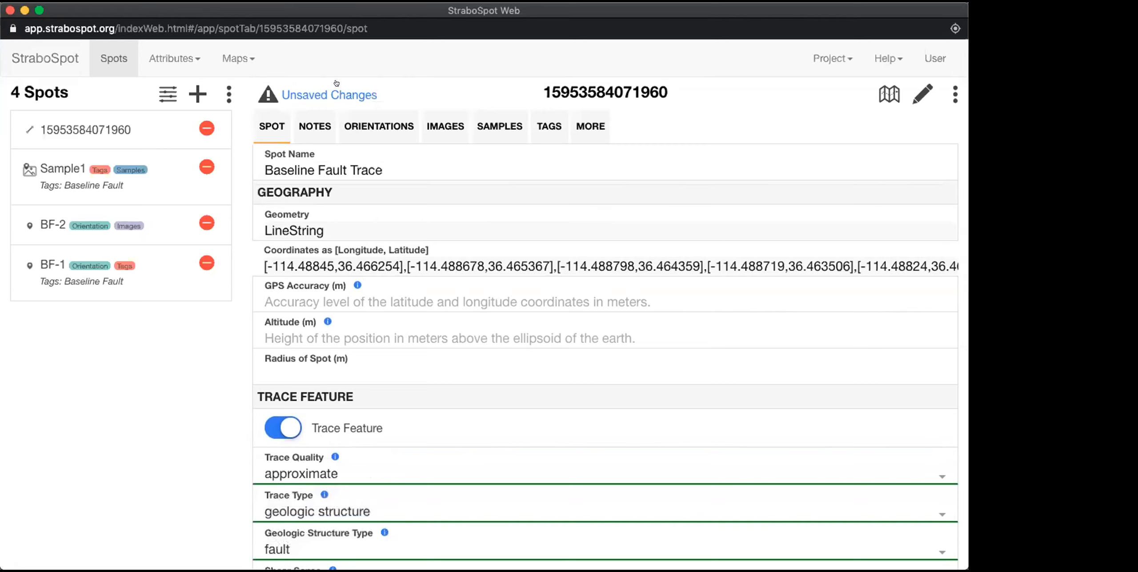
left_click(310, 92)
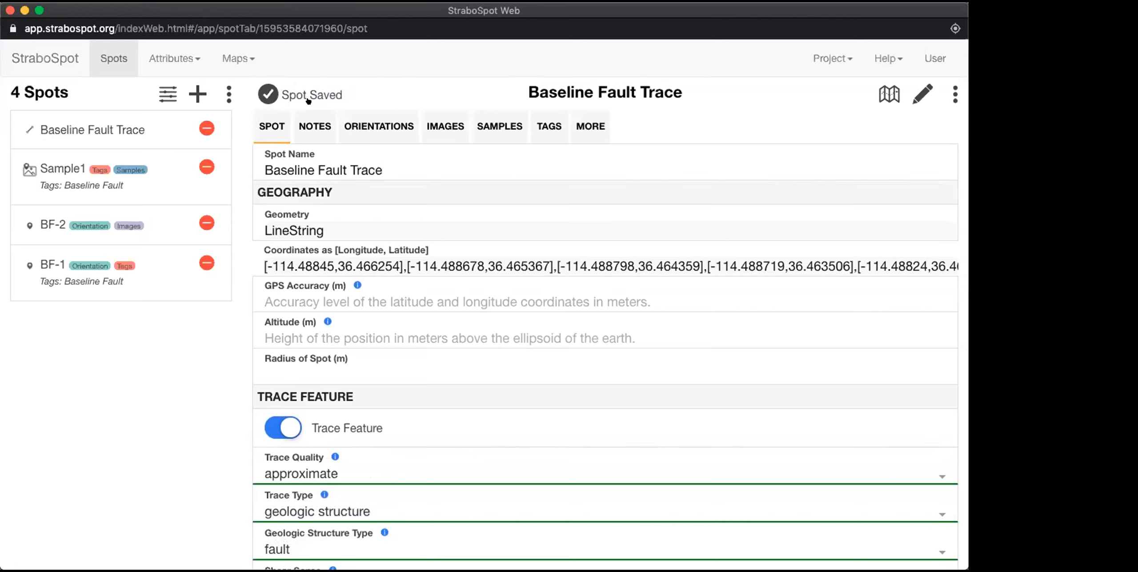
left_click(882, 92)
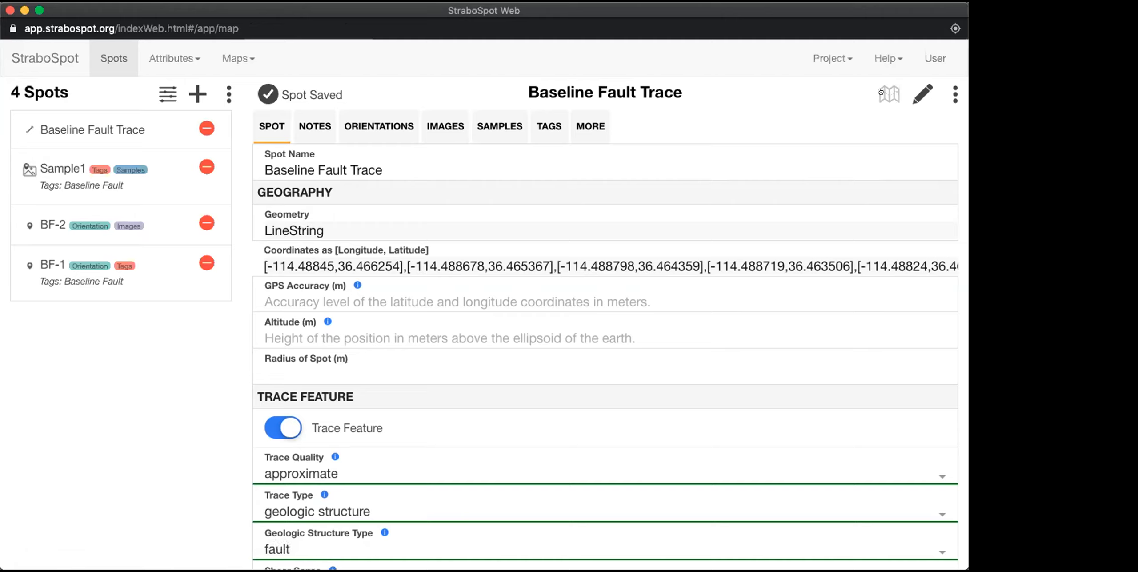
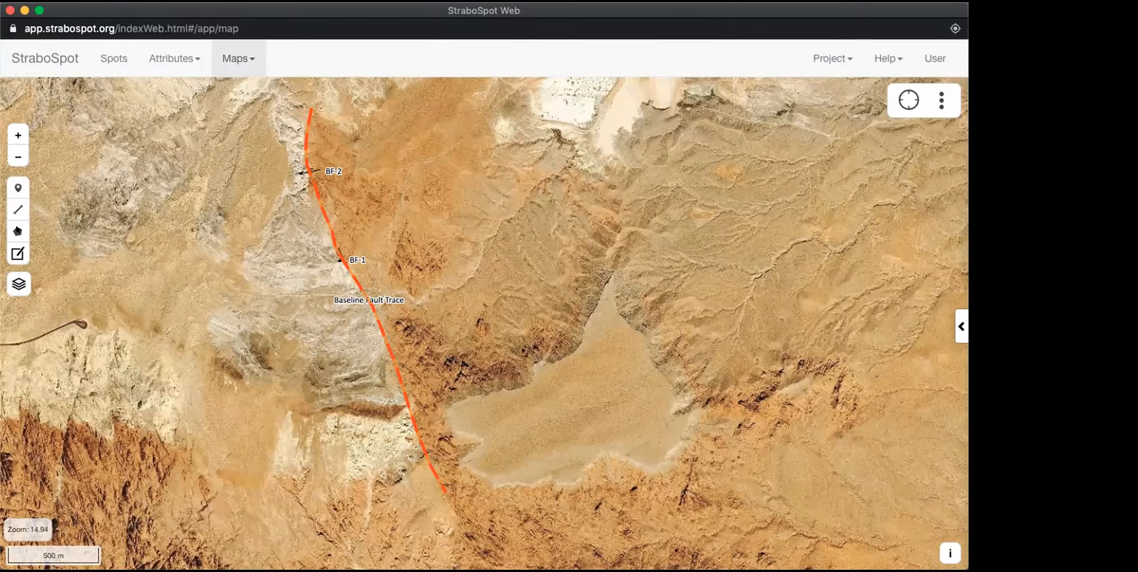
Step: Draw a polygon spot around the light-coloured alluvium patch east of the Baseline Fault Trace
left_click(17, 230)
left_click(451, 430)
left_click(447, 414)
left_click(457, 400)
left_click(494, 392)
left_click(528, 386)
left_click(536, 364)
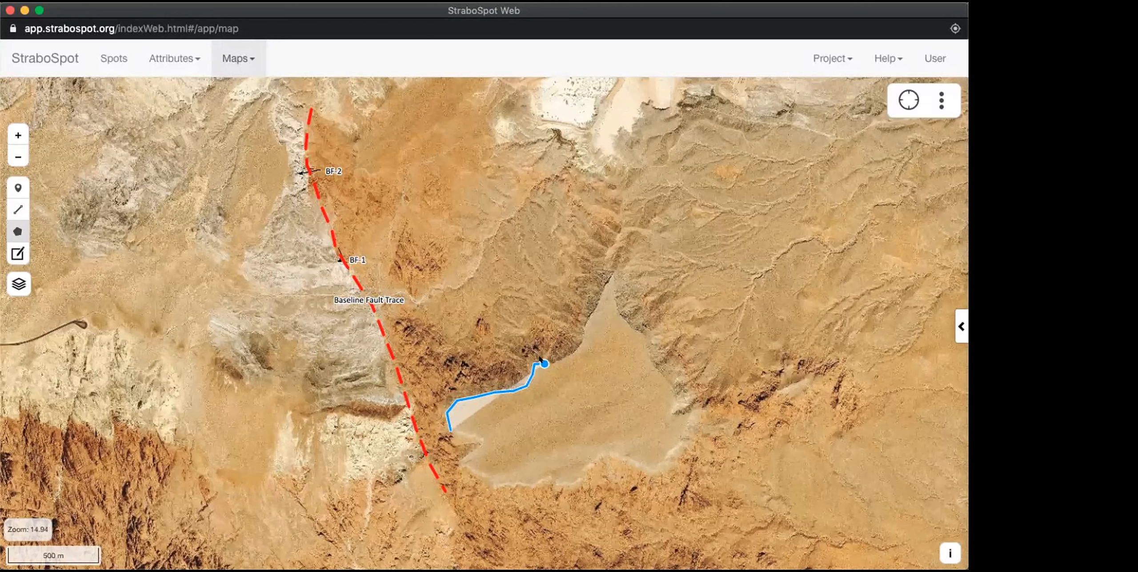
left_click(562, 359)
left_click(586, 325)
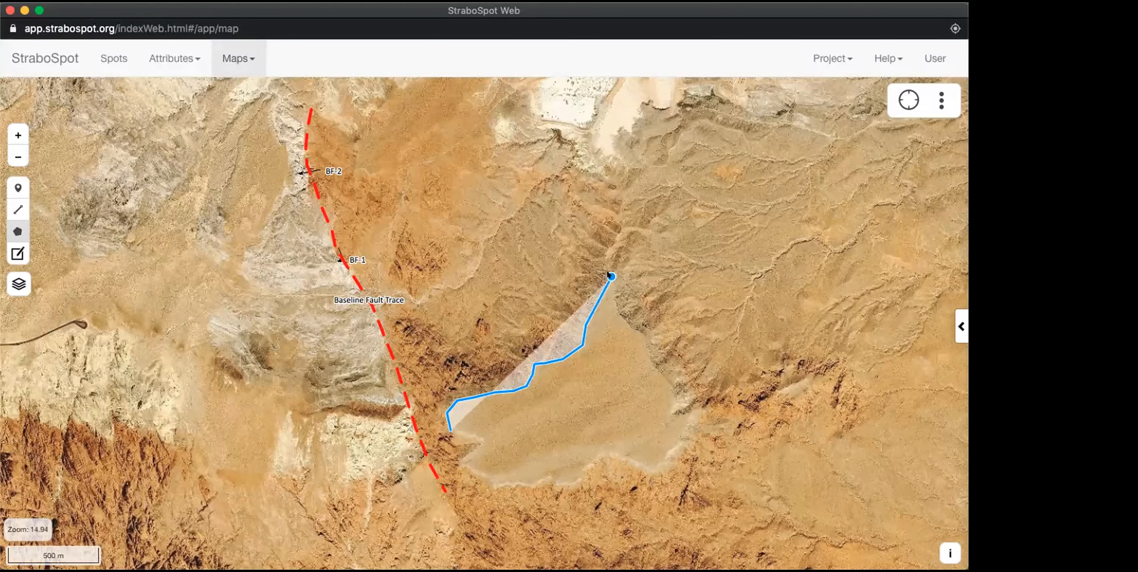
left_click(611, 276)
left_click(617, 308)
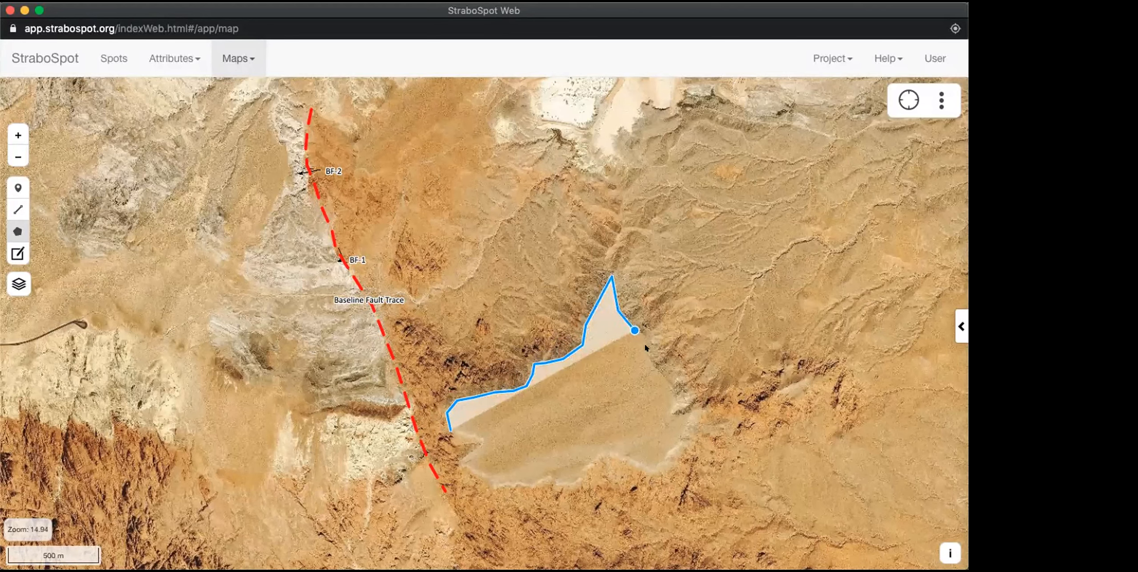
left_click(652, 352)
left_click(657, 375)
left_click(681, 403)
left_click(693, 407)
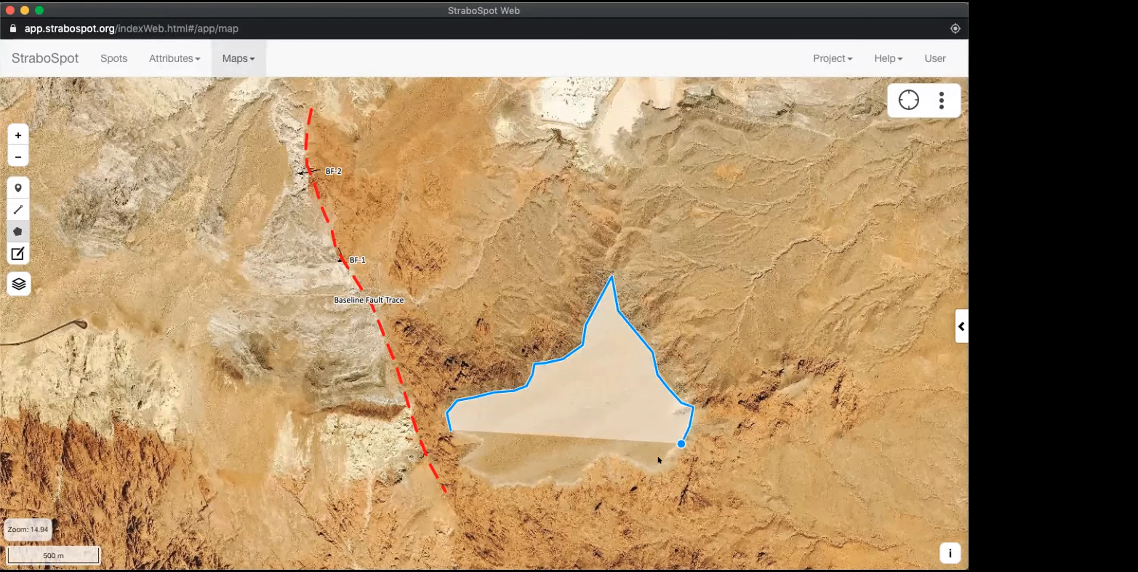
left_click(618, 457)
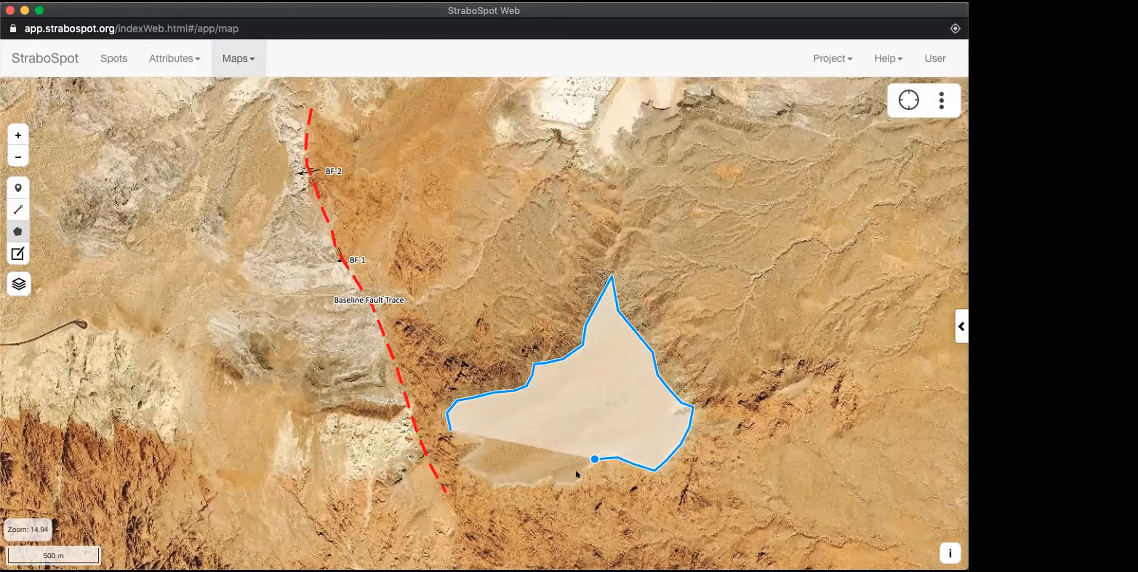
left_click(595, 459)
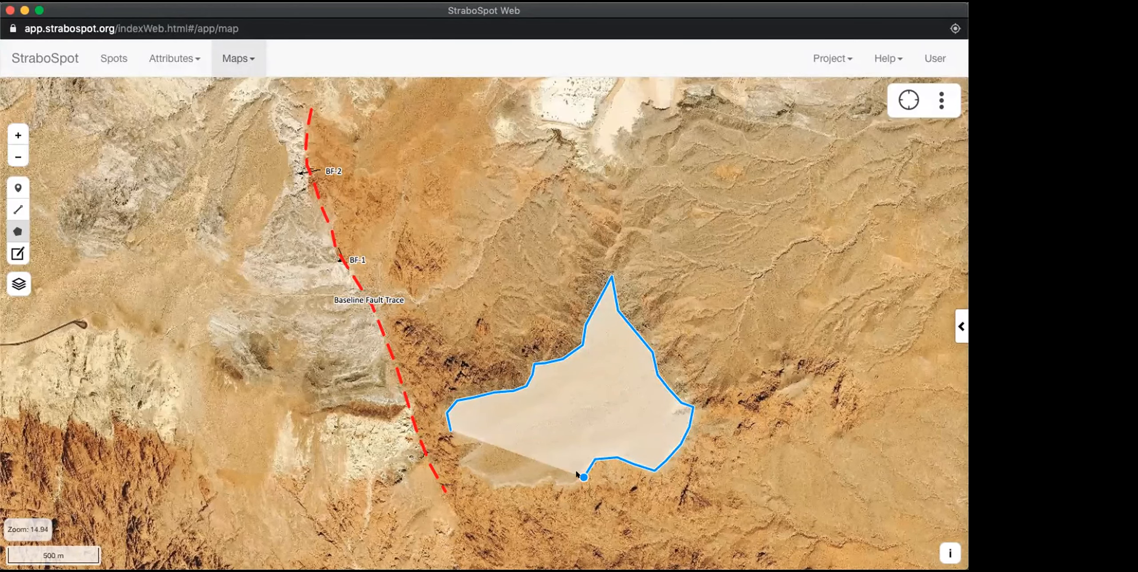
double_click(577, 473)
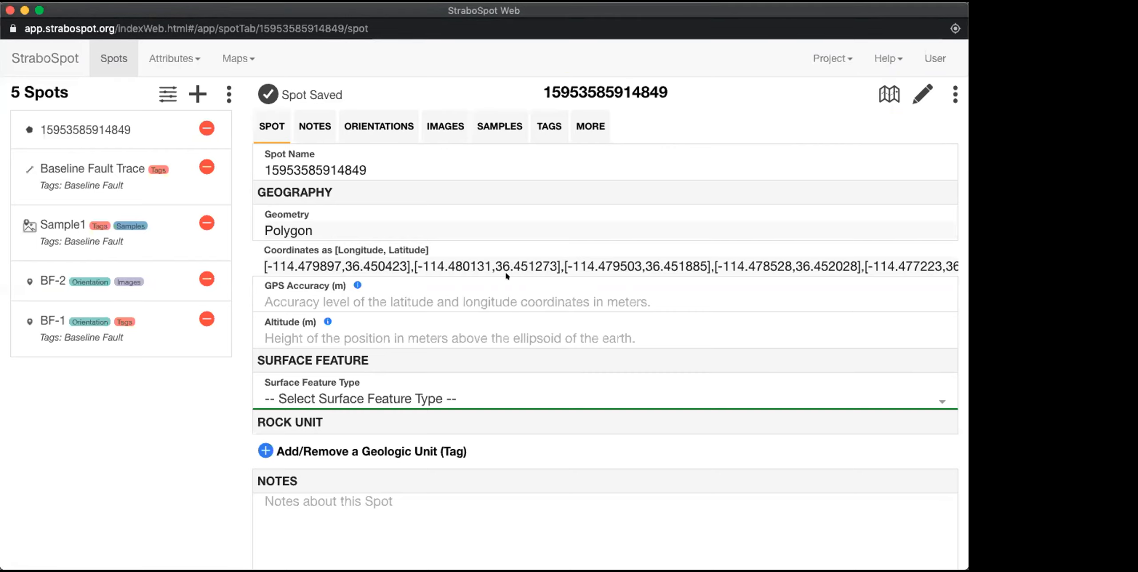
Step: Name the new polygon spot "Alluvium" and save it
double_click(283, 159)
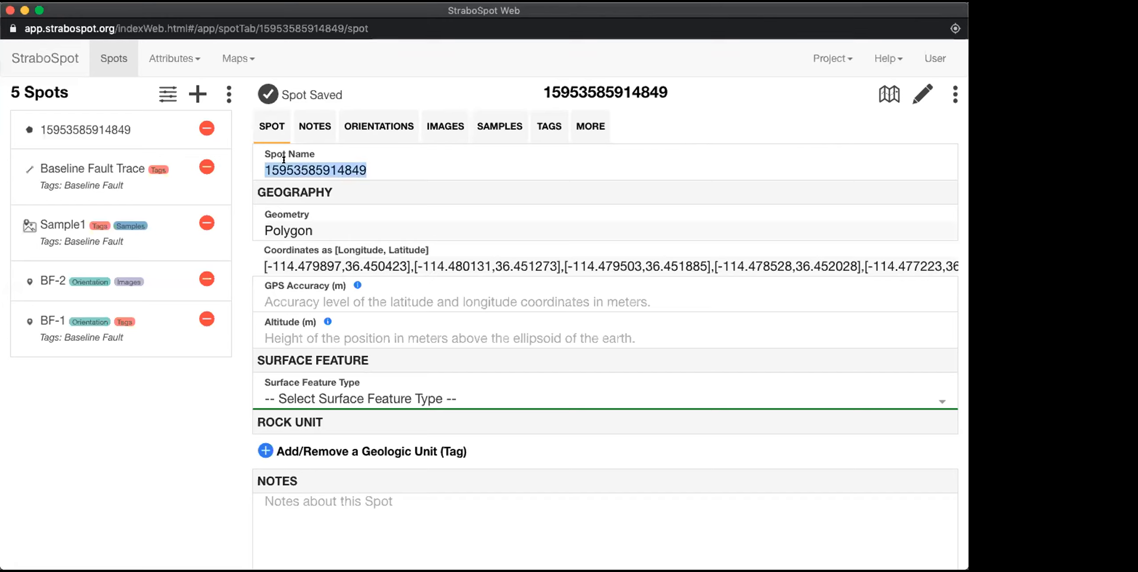
type("Qal")
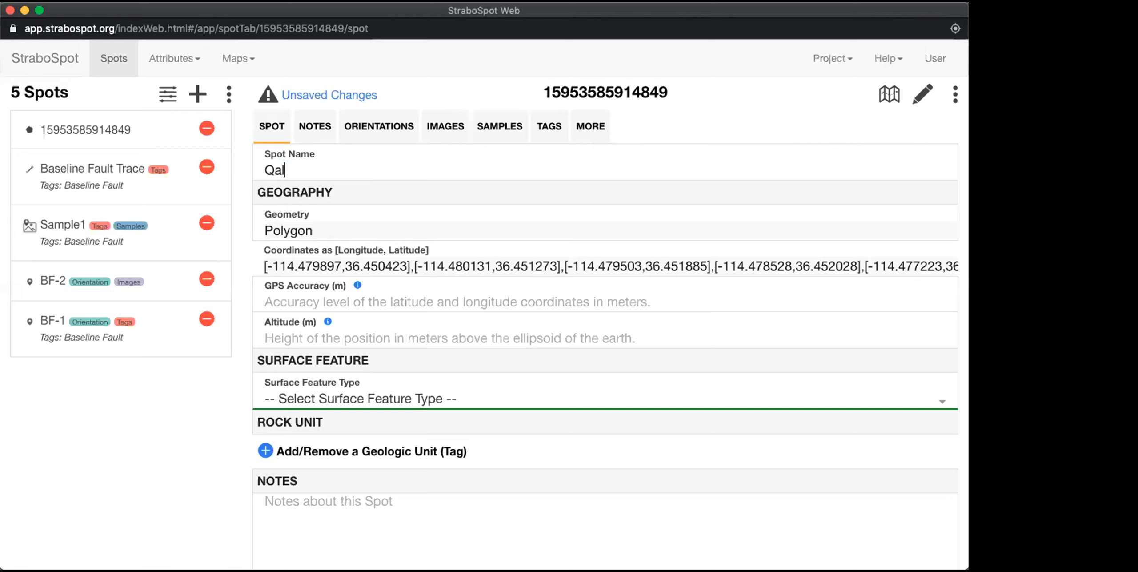
key("super+a")
type("Alluvium")
scroll(398, 360, "down", 3)
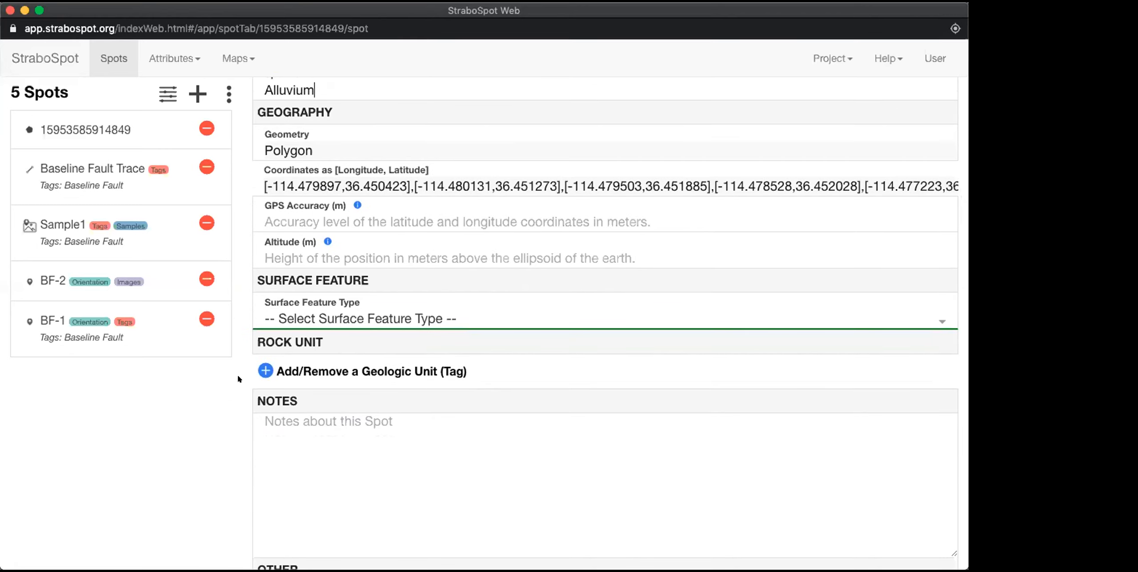
left_click(264, 370)
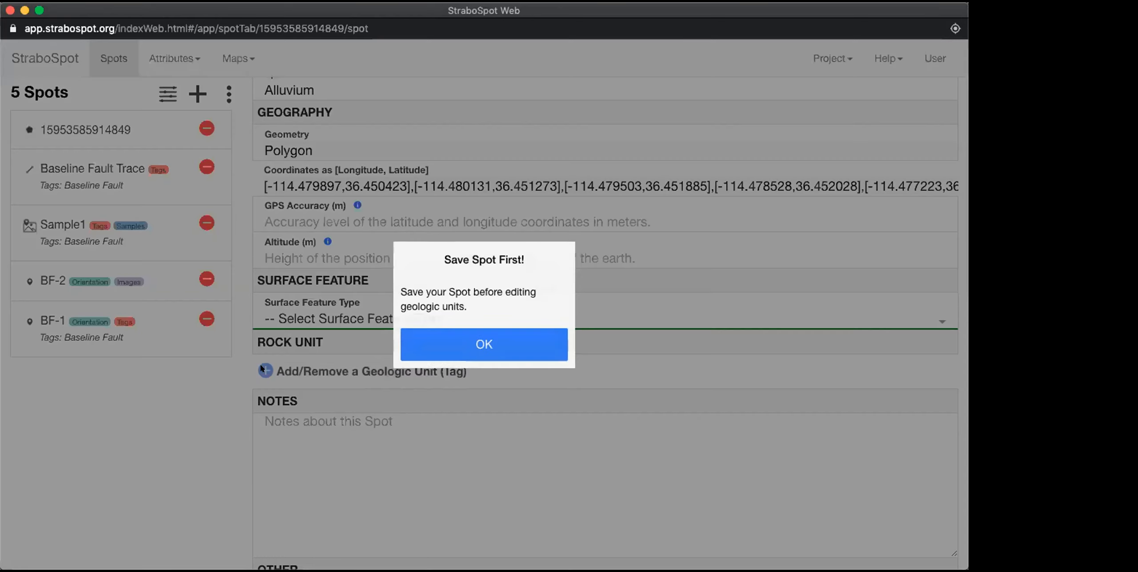
left_click(451, 339)
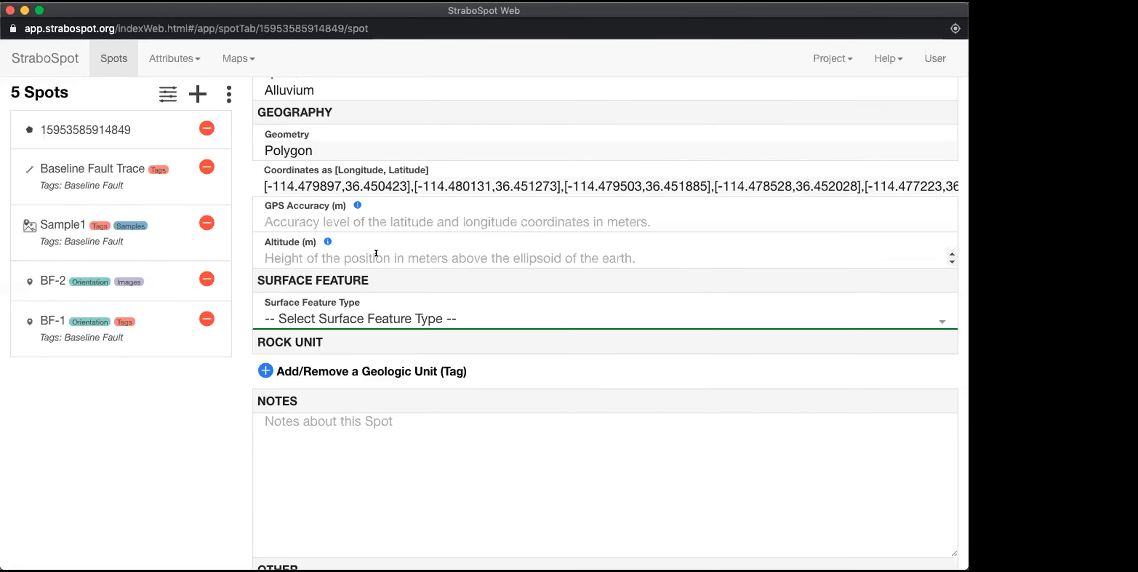
scroll(376, 254, "up", 2)
left_click(289, 90)
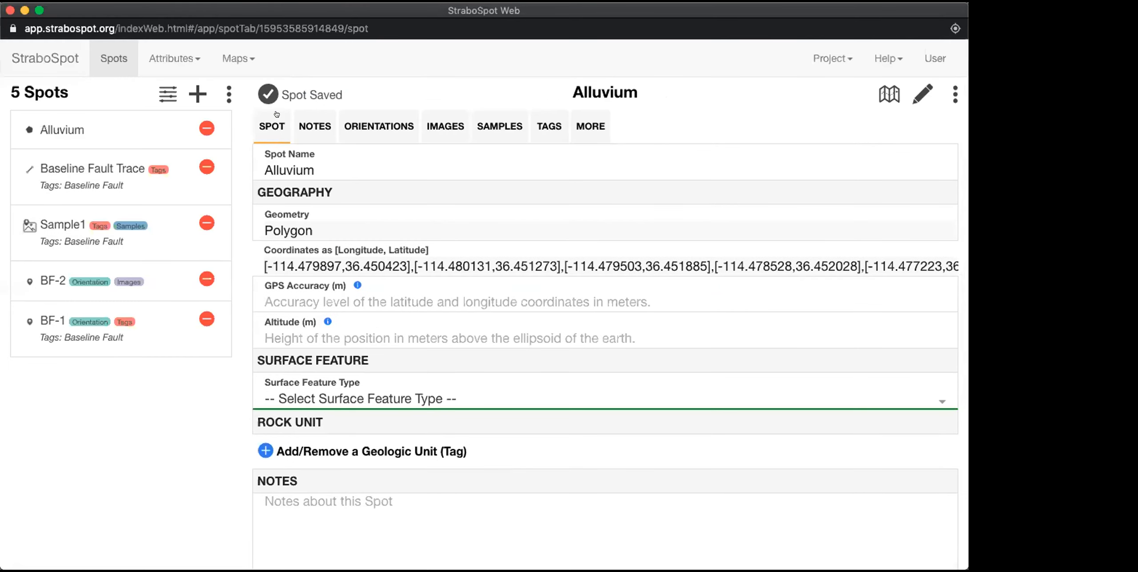
Step: Create a geologic unit tag for the Alluvium spot with unit label Qal and formation name Alluvium
scroll(260, 383, "down", 1)
left_click(265, 427)
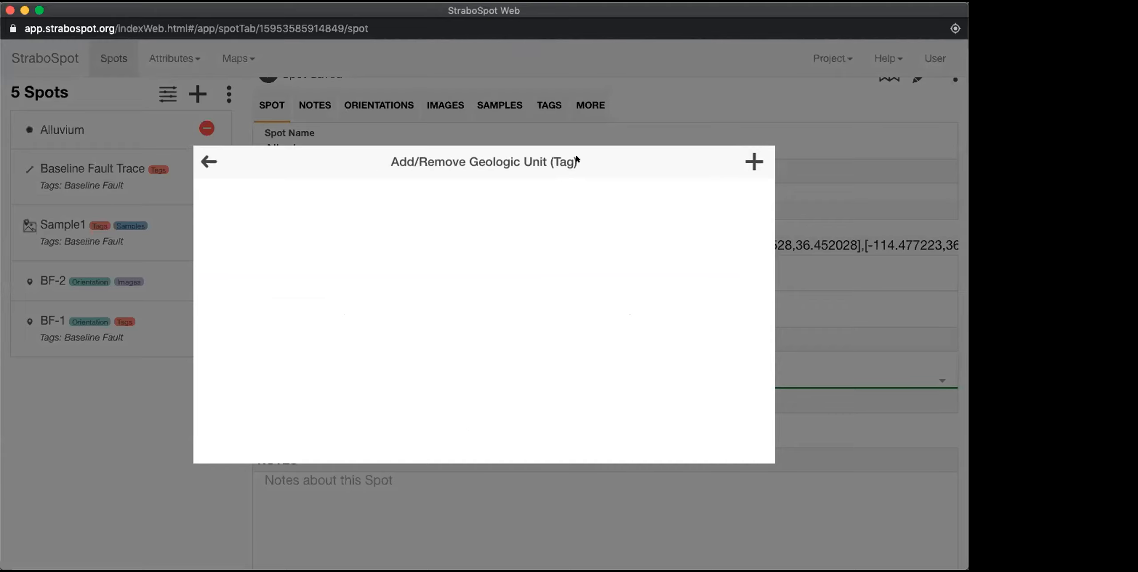
left_click(752, 162)
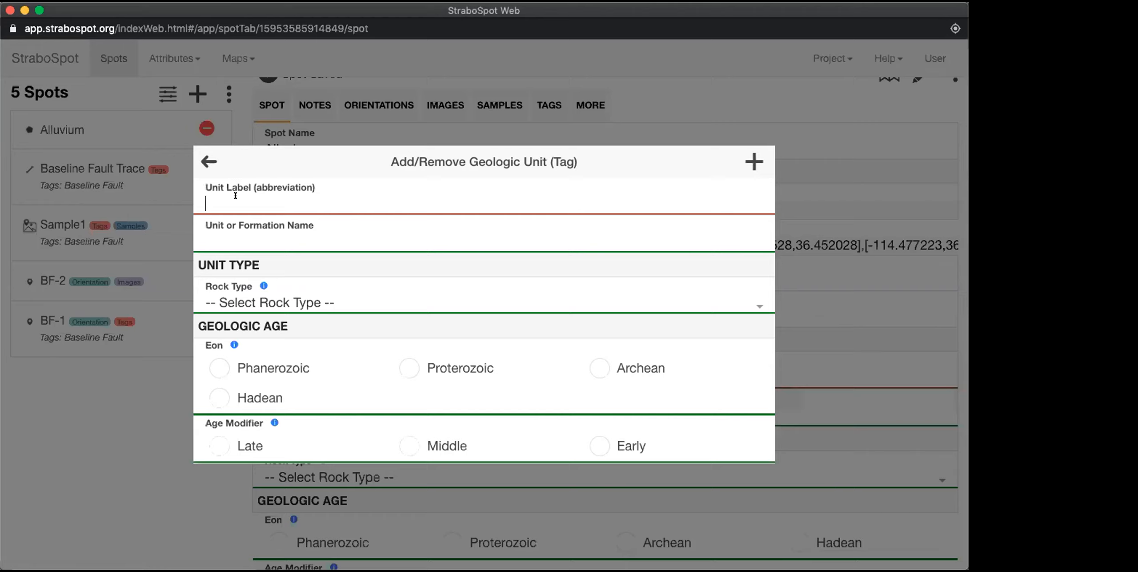
type("Qal")
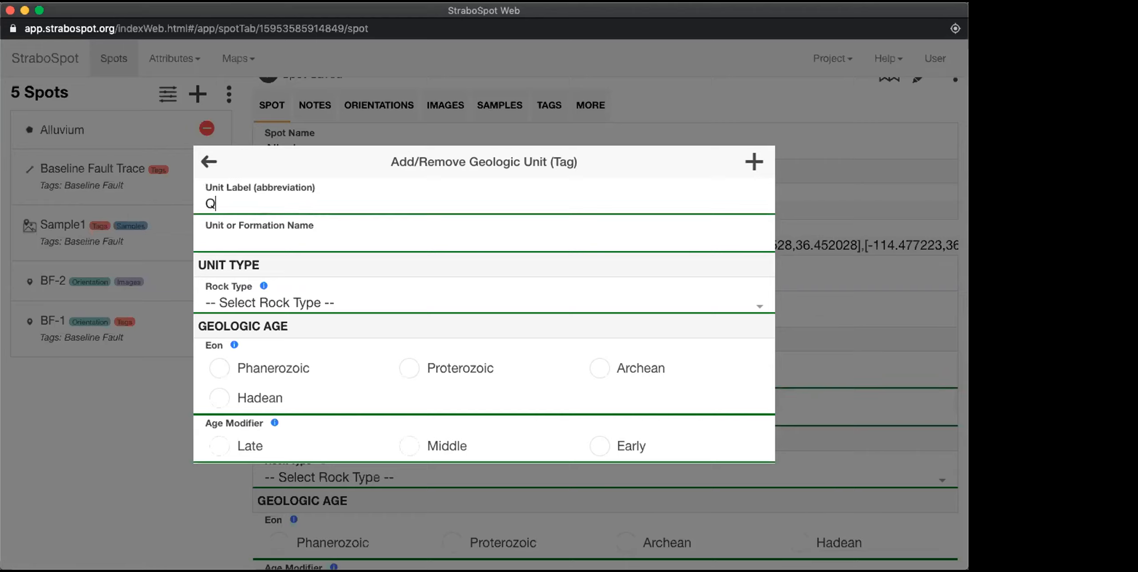
left_click(228, 230)
type("Alluvium")
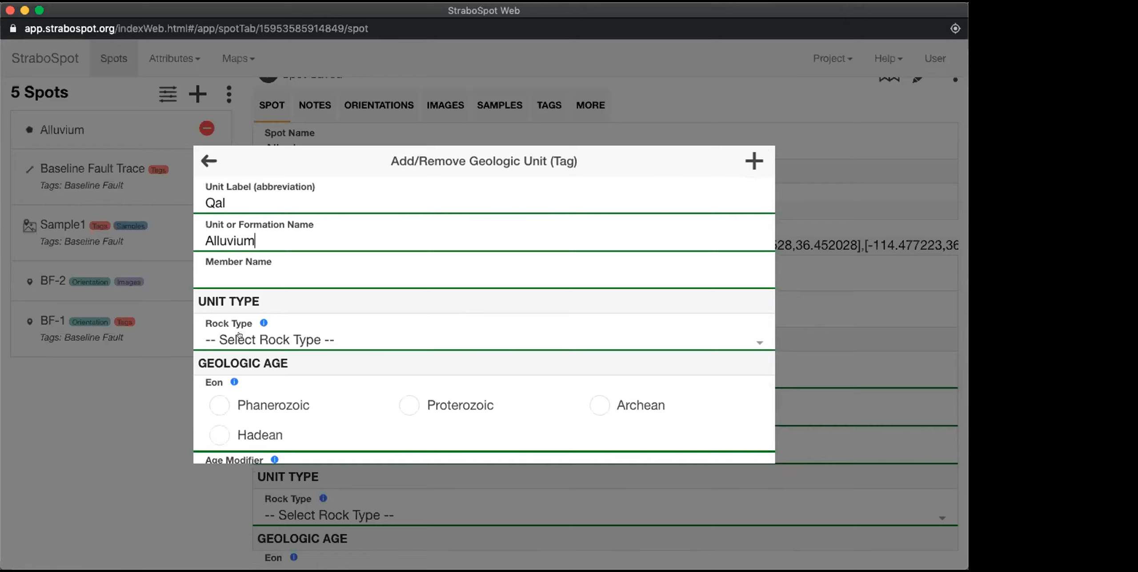
Step: Set the Qal unit's rock type to sediment and its sediment type to older alluvium
left_click(239, 338)
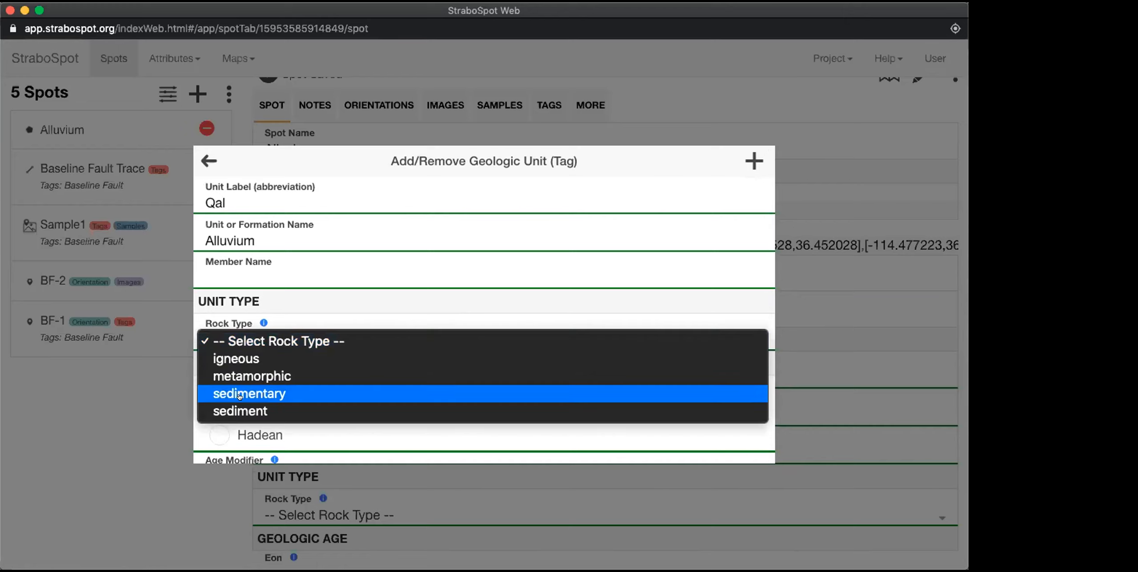
left_click(243, 410)
scroll(294, 310, "down", 3)
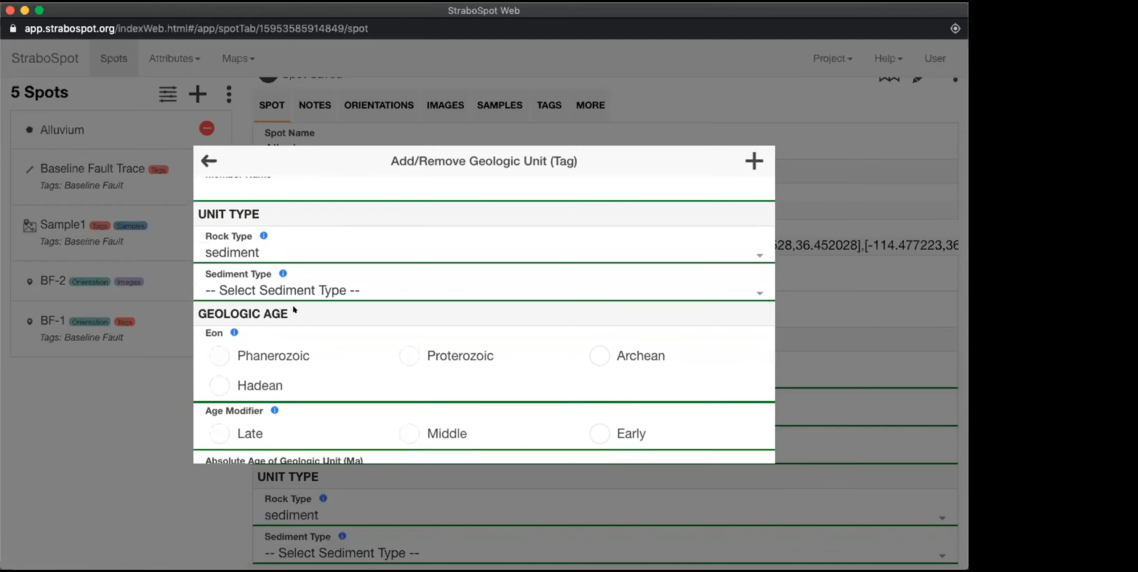
left_click(262, 289)
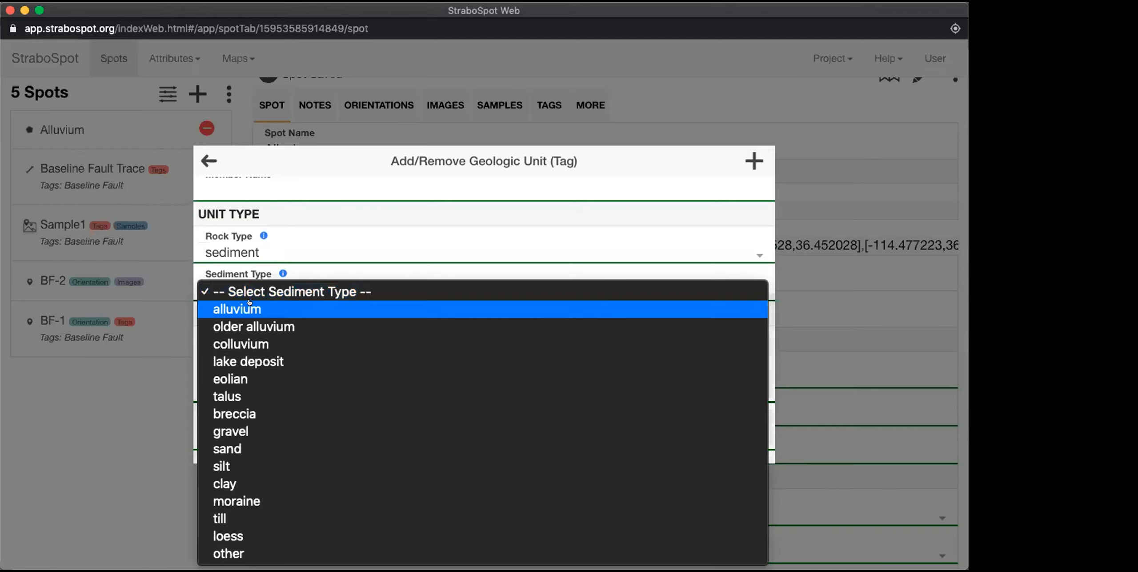
left_click(249, 302)
left_click(241, 290)
left_click(240, 306)
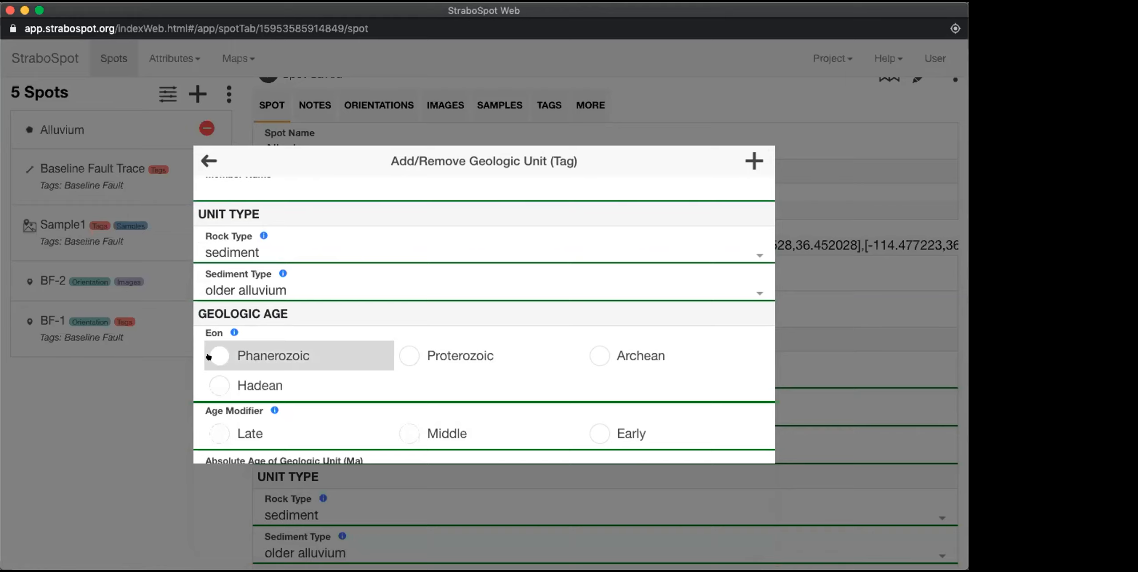
Step: Set the Qal unit's age to Phanerozoic eon, Cenozoic era and Quaternary period, and apply the tag to the spot
left_click(215, 357)
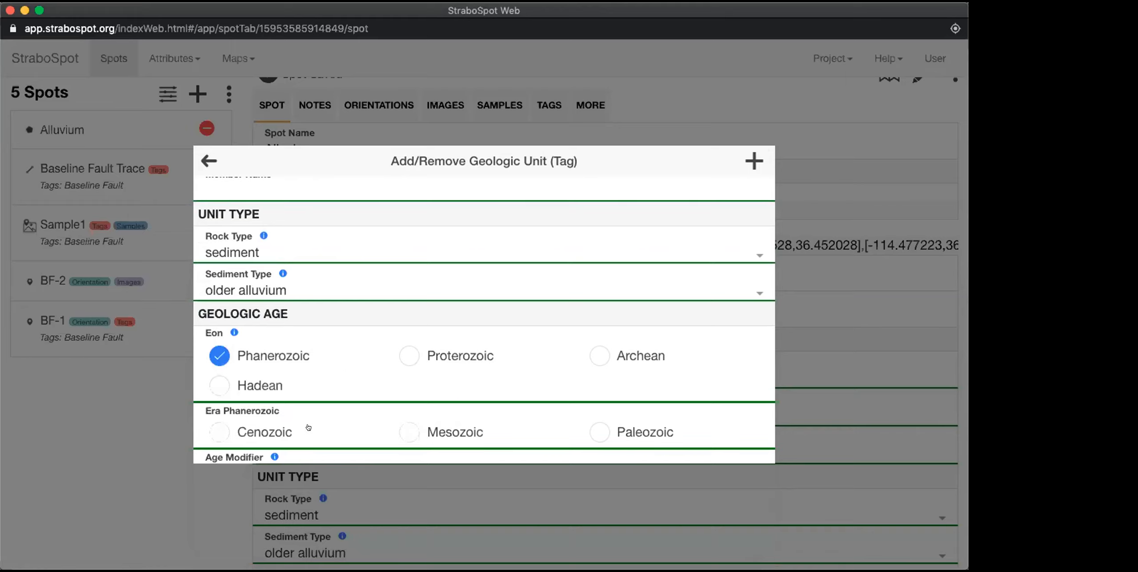
left_click(209, 430)
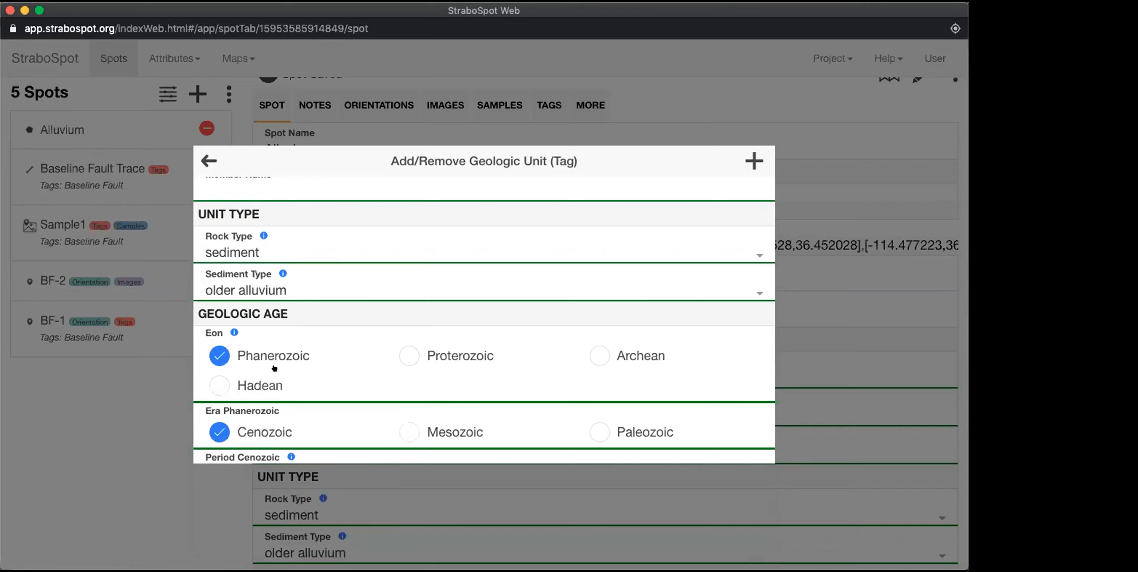
scroll(311, 355, "down", 4)
left_click(267, 308)
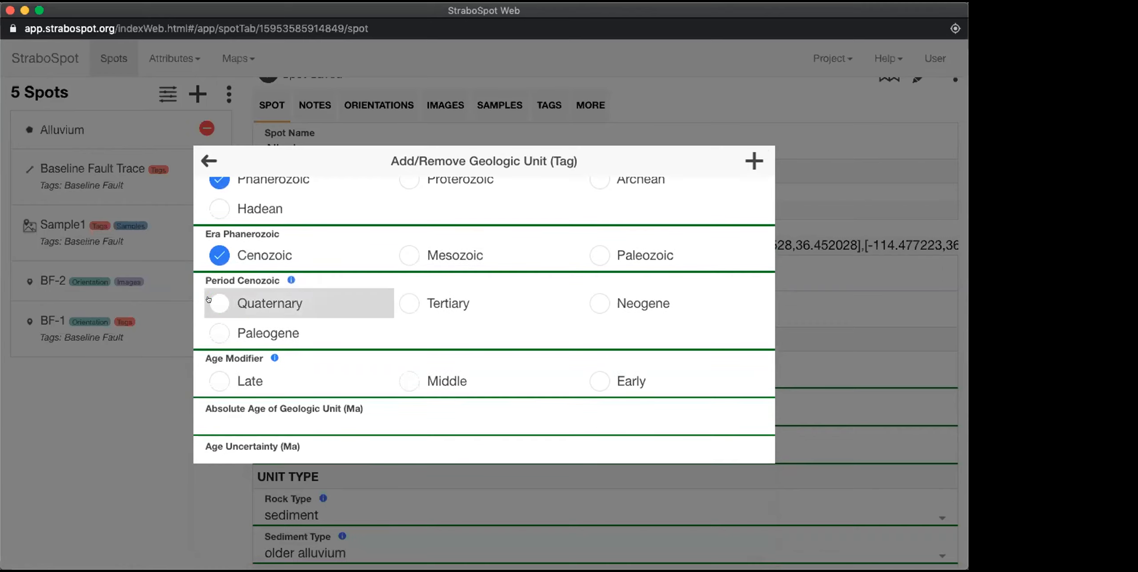
scroll(342, 359, "down", 3)
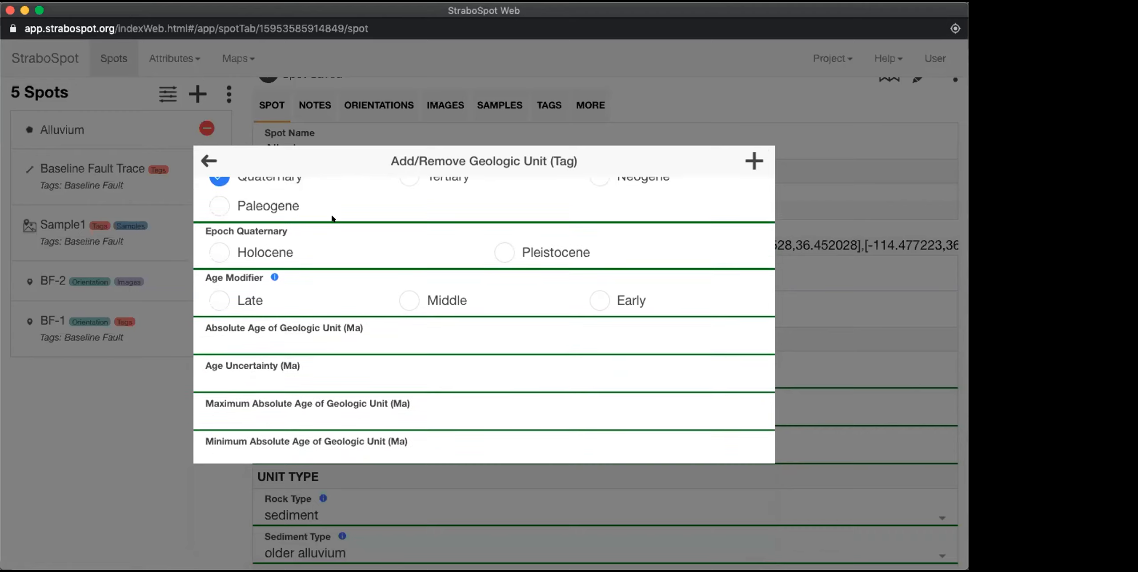
left_click(376, 357)
scroll(373, 320, "down", 2)
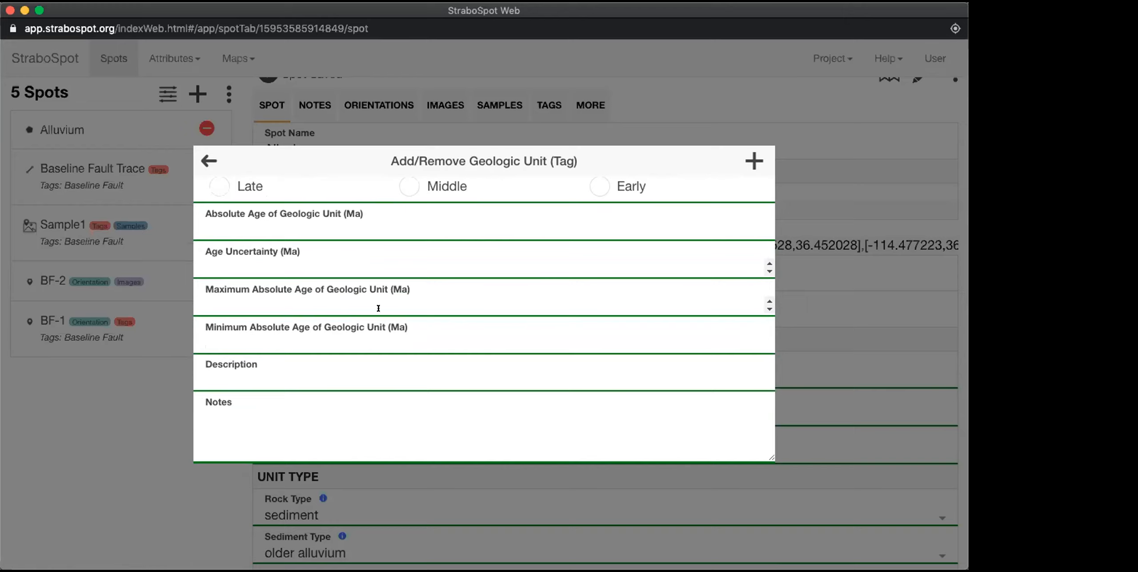
scroll(420, 344, "up", 1)
scroll(420, 344, "up", 7)
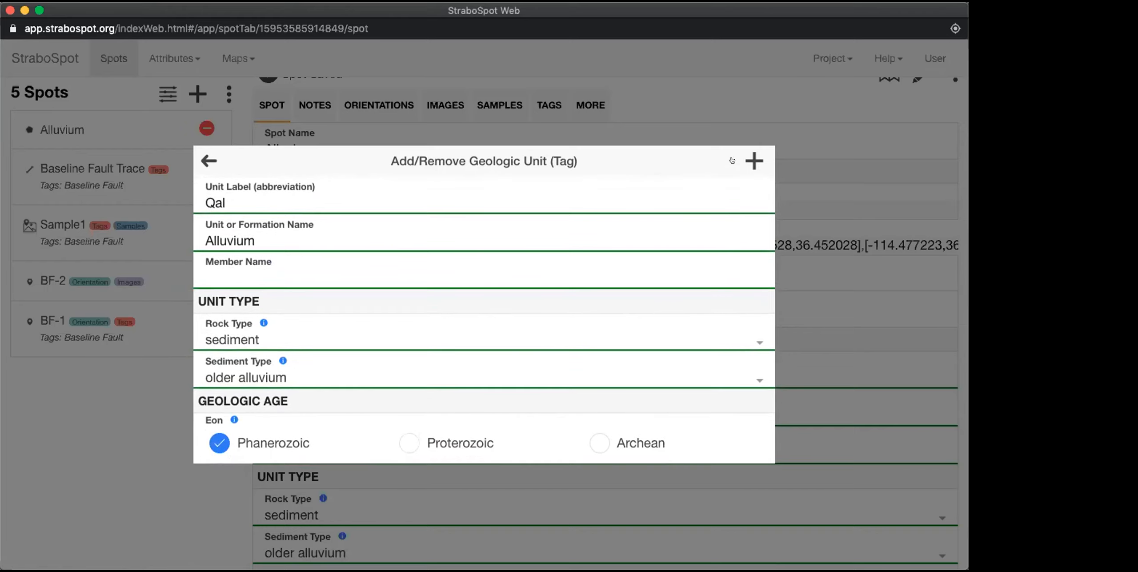
left_click(208, 160)
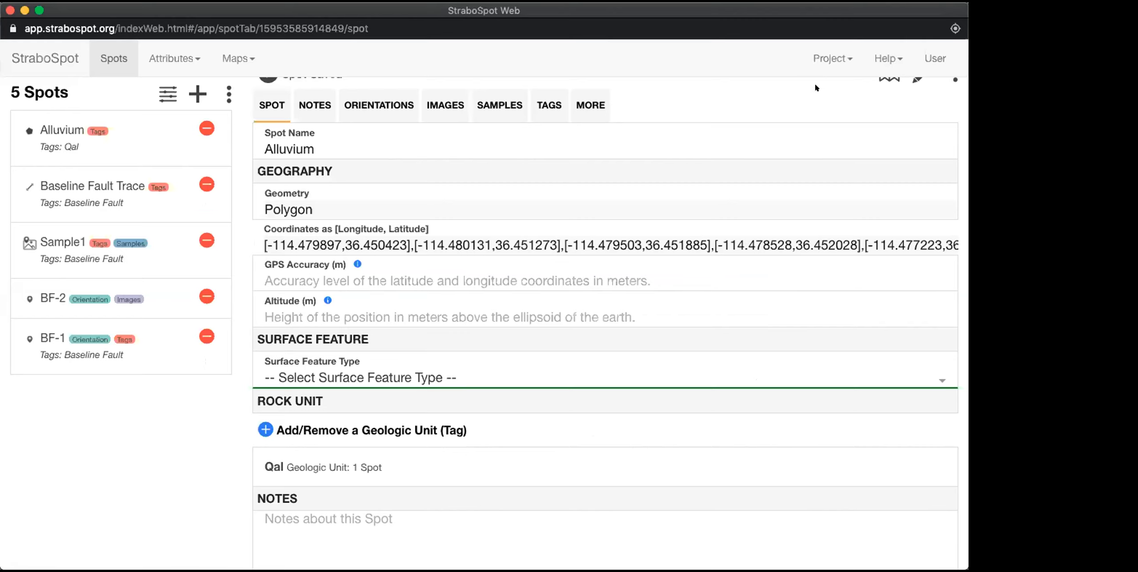
Step: Show the Alluvium spot on the map together with the nearby fault trace
scroll(792, 164, "up", 1)
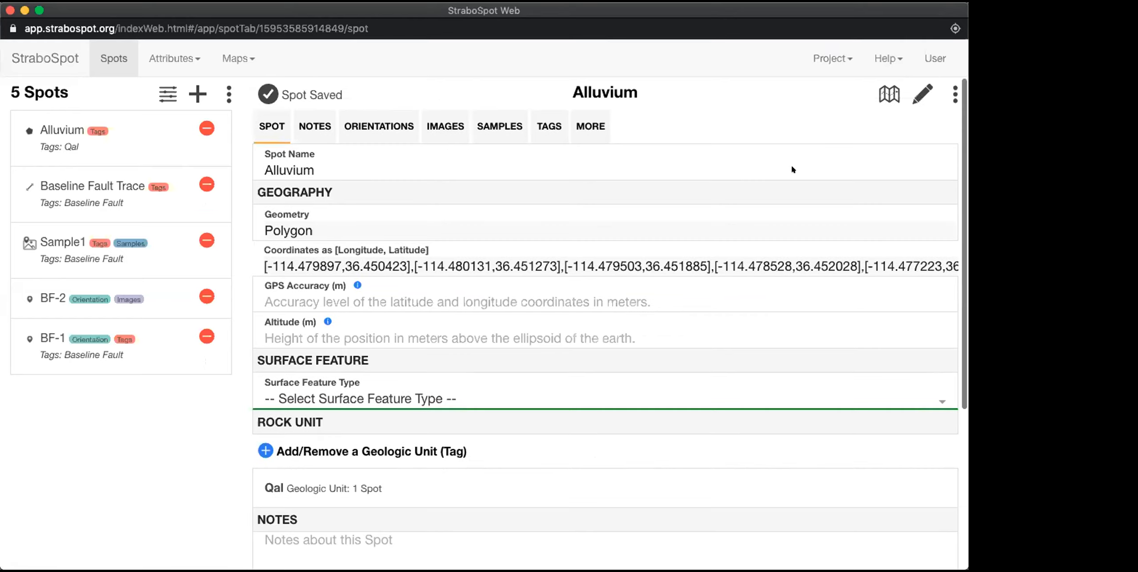
left_click(883, 91)
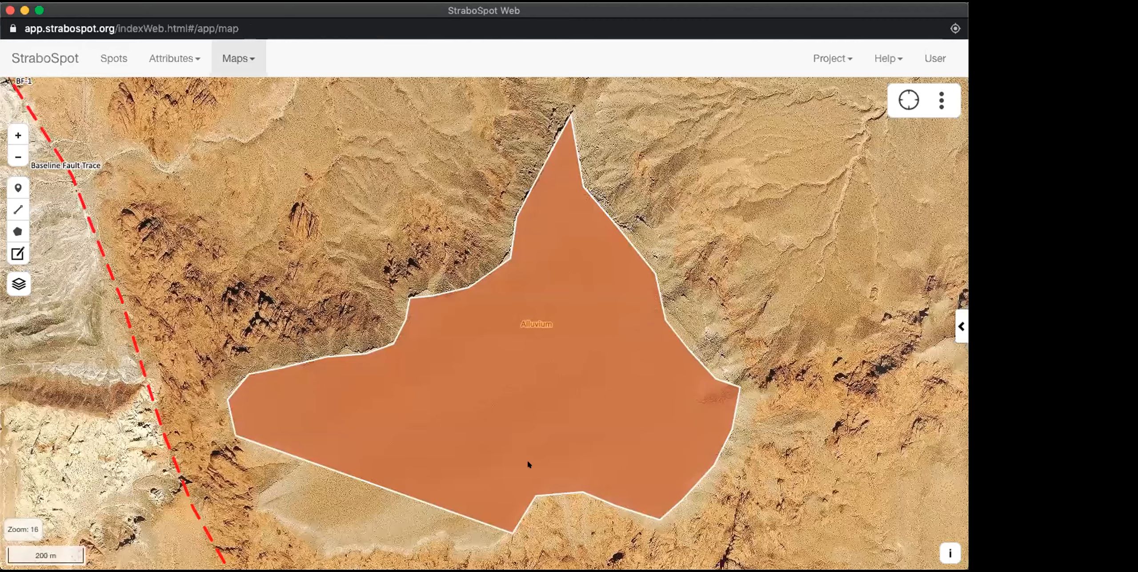
scroll(524, 470, "down", 3)
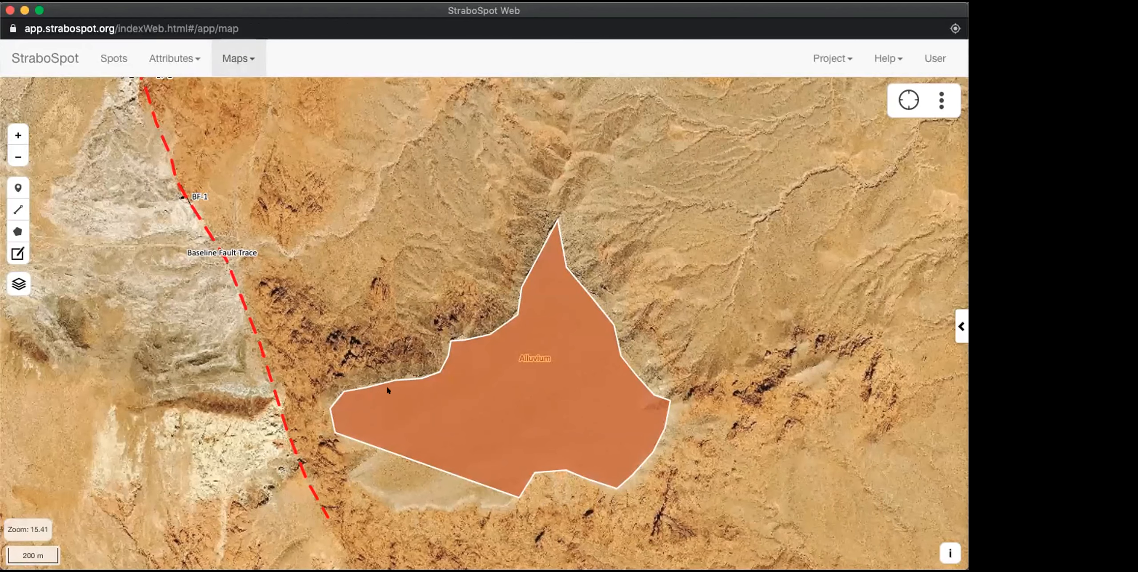
Step: Extend the Alluvium polygon's southwestern boundary outward with added vertices so it follows the edge of the pale sediment
left_click(402, 379)
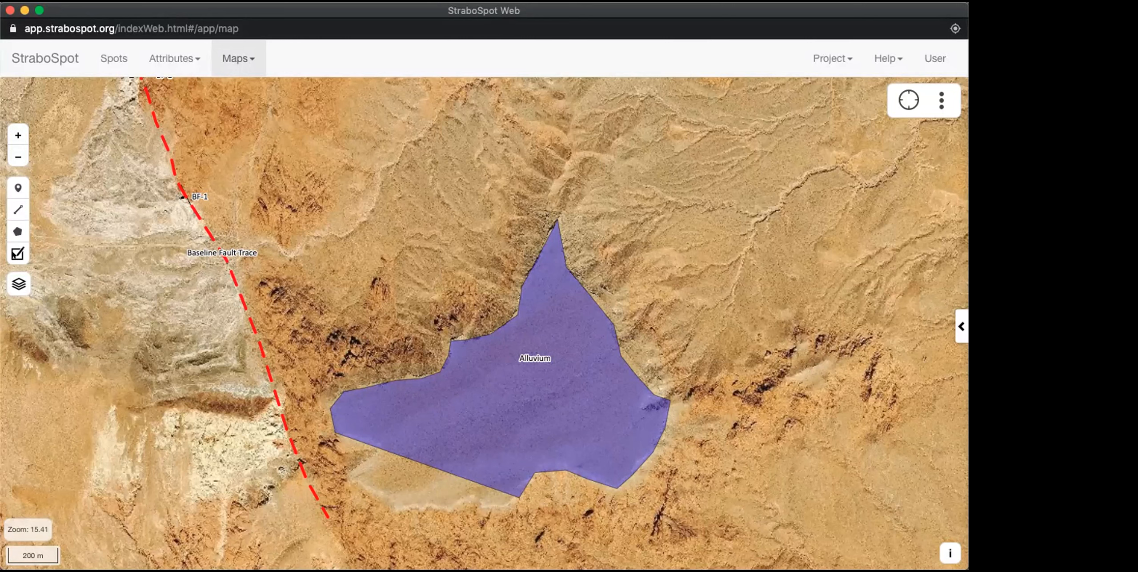
left_click(18, 254)
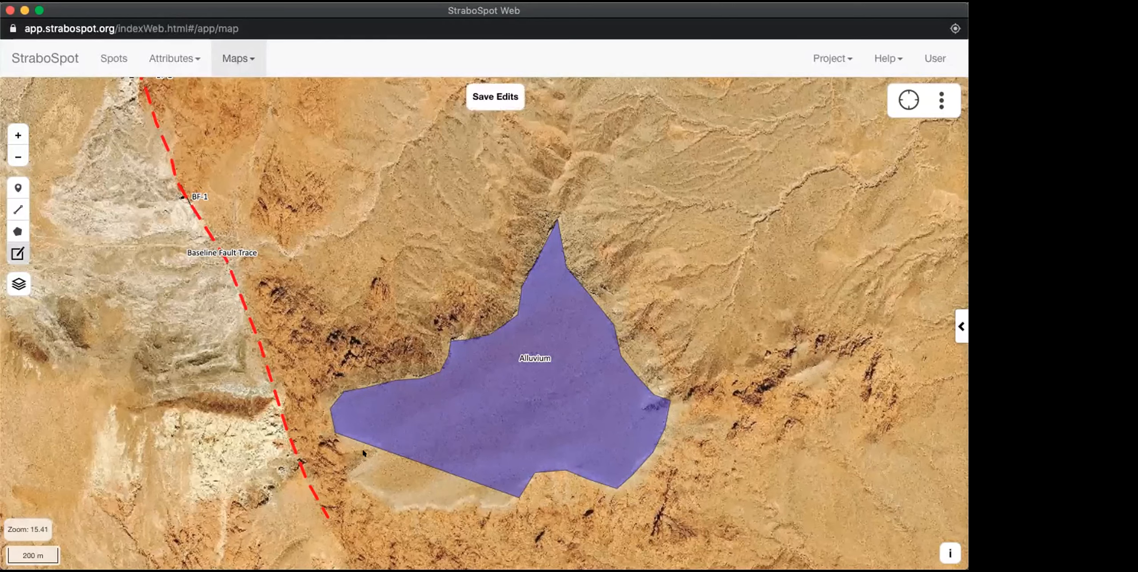
left_click_drag(490, 496, 376, 439)
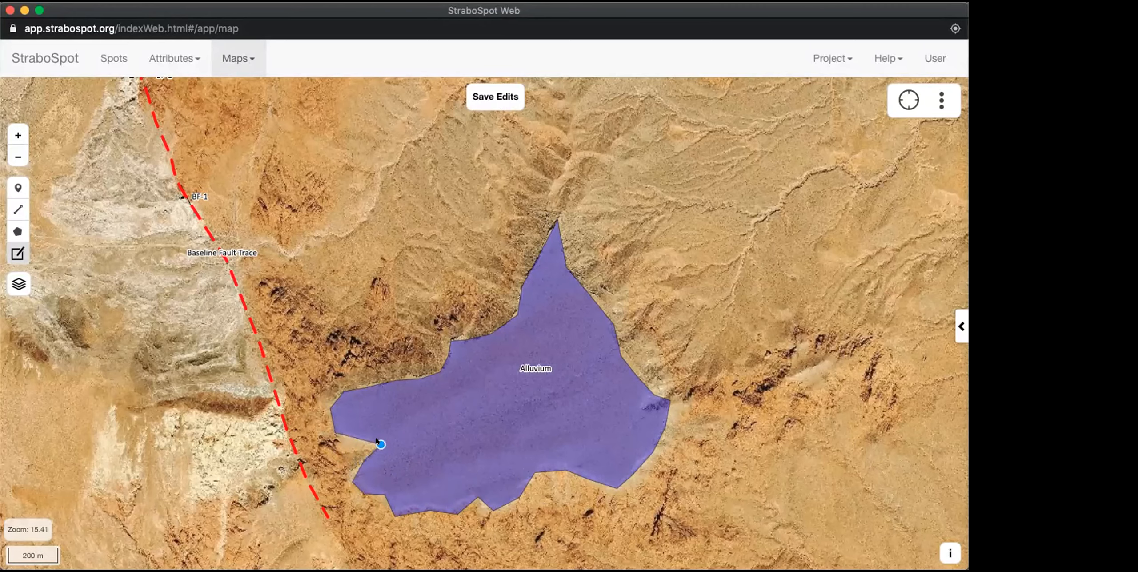
Step: Refine the notch in the southwestern edge of the Alluvium polygon with additional vertices and save the geometry edits
scroll(376, 441, "up", 6)
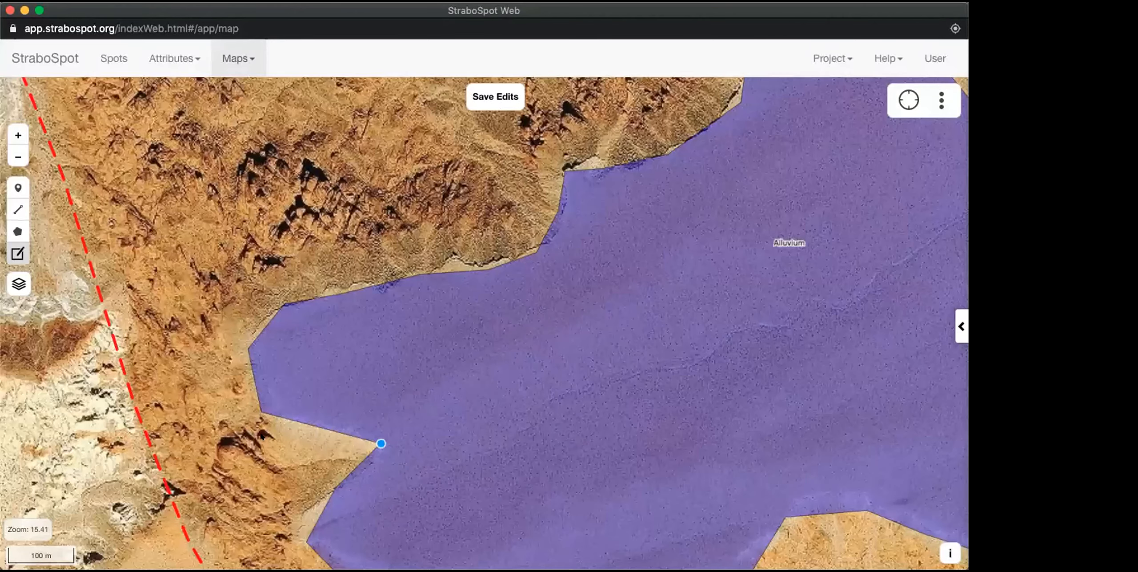
scroll(240, 392, "down", 3)
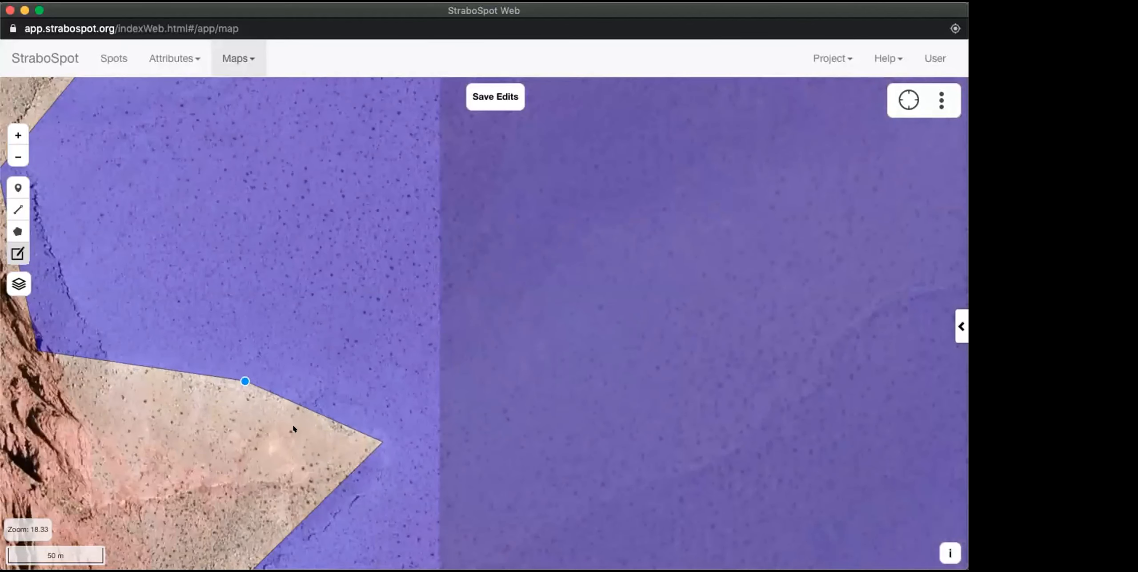
scroll(286, 497, "down", 2)
scroll(286, 496, "down", 3)
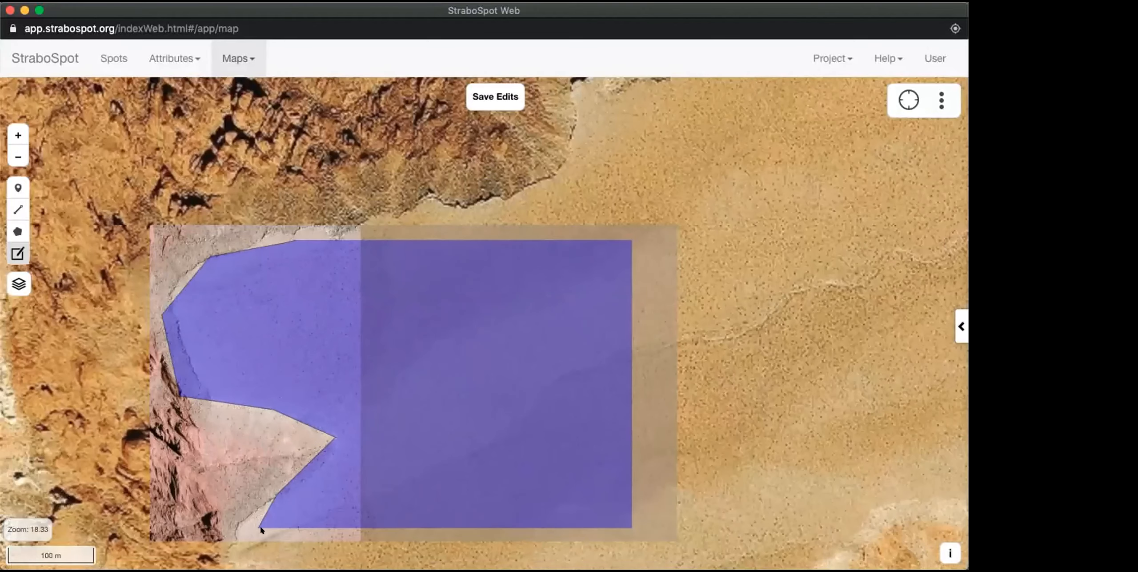
scroll(376, 427, "down", 1)
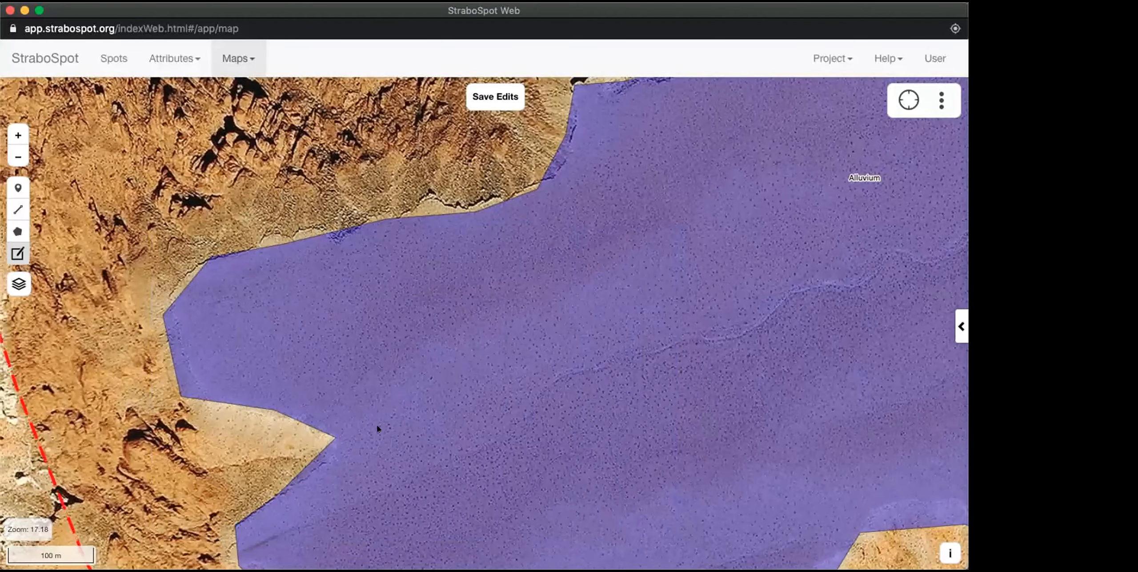
scroll(377, 428, "down", 5)
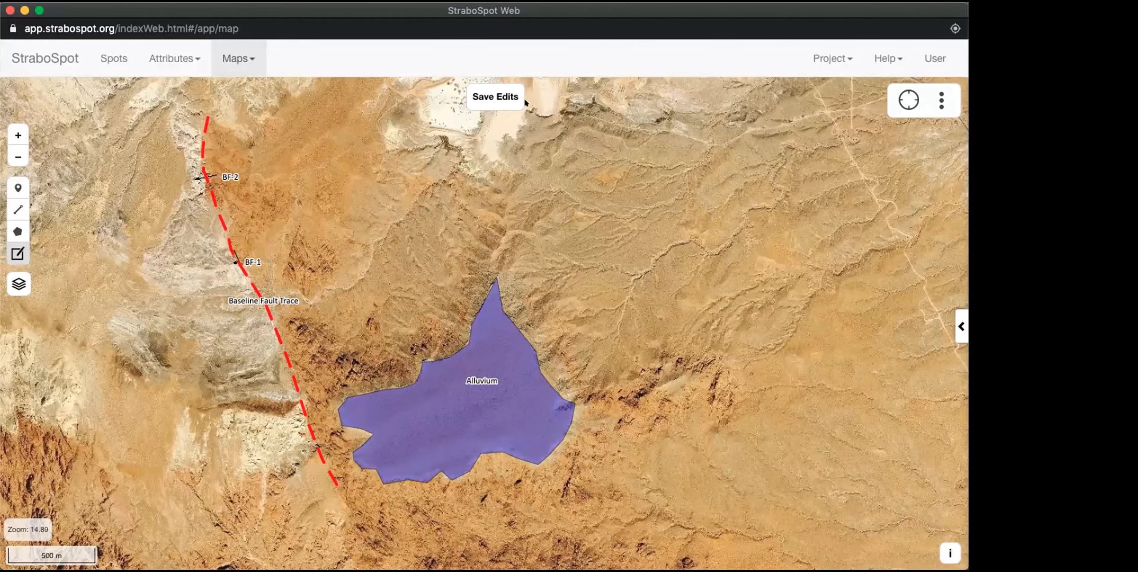
left_click(490, 99)
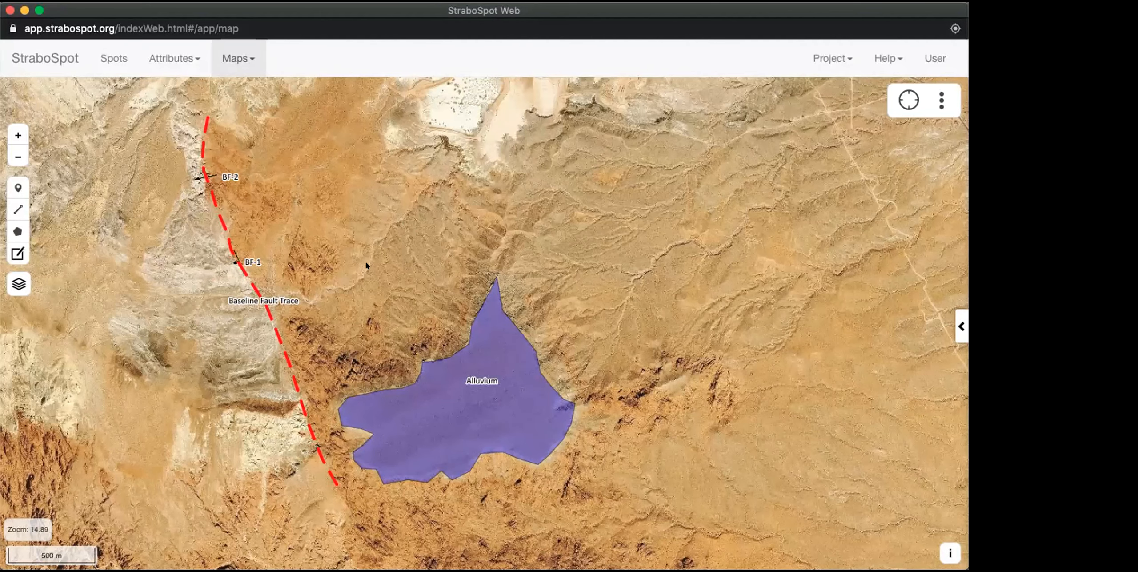
Step: Move the Baseline Fault trace north of BF-2 westward with several vertices so it follows the contact between white and red rock
left_click_drag(233, 341, 316, 357)
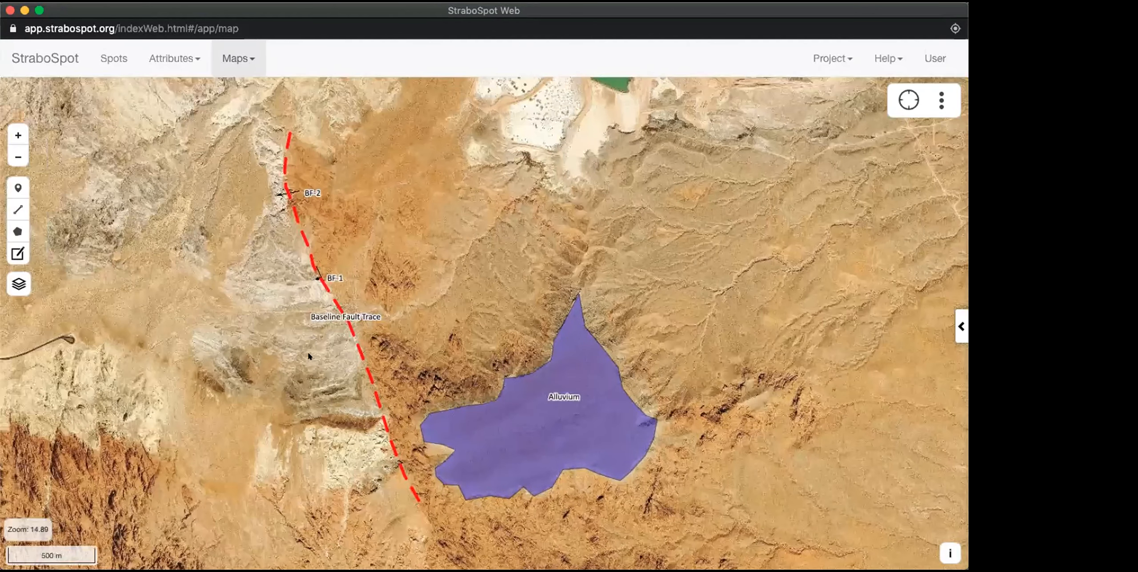
left_click_drag(274, 144, 283, 259)
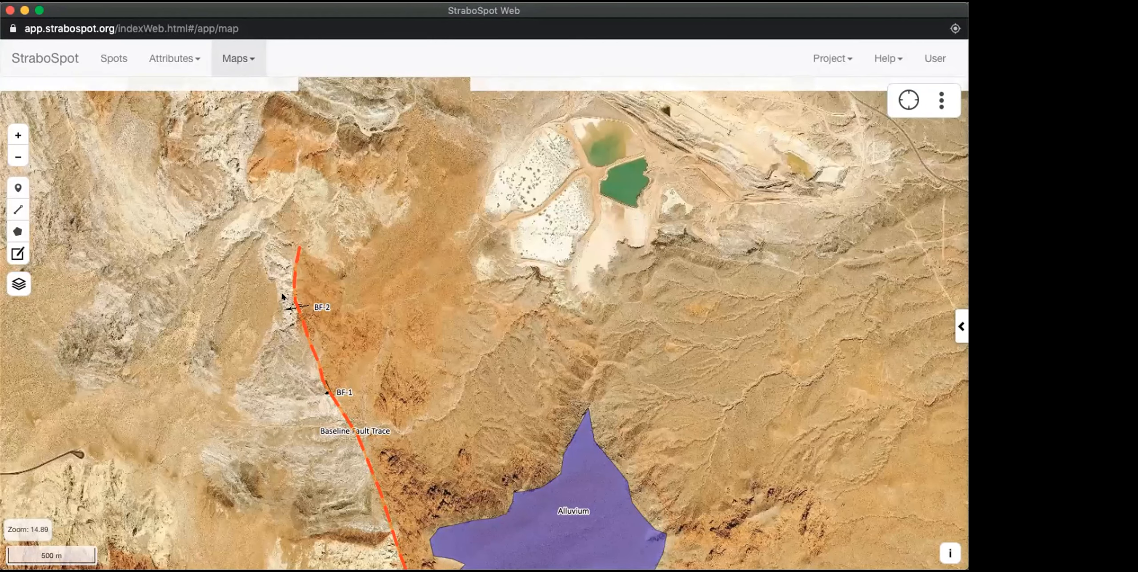
scroll(285, 297, "up", 1)
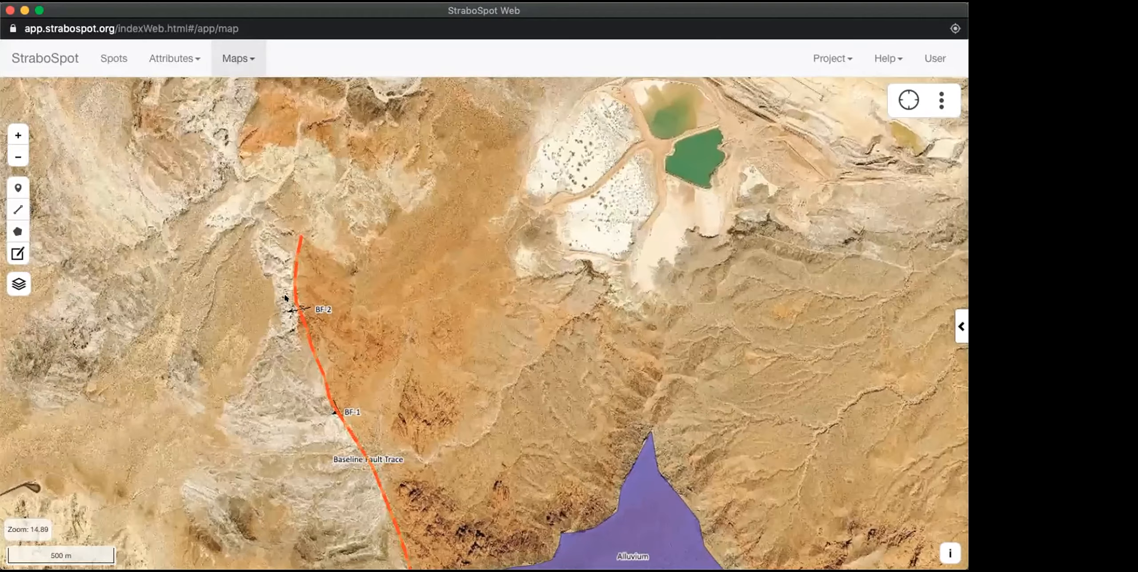
scroll(285, 297, "up", 6)
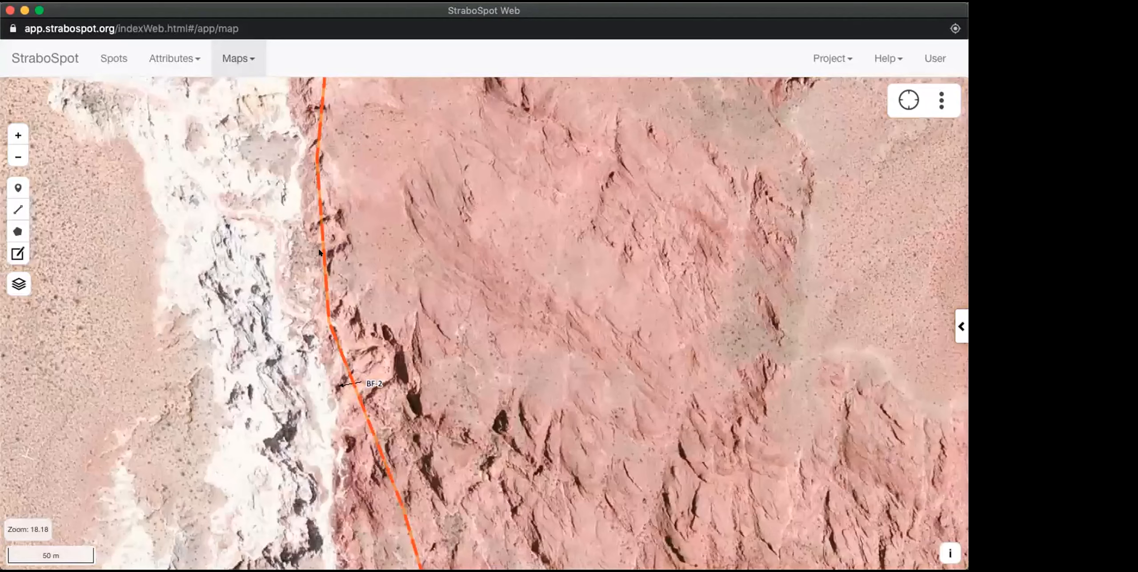
left_click_drag(320, 265, 318, 225)
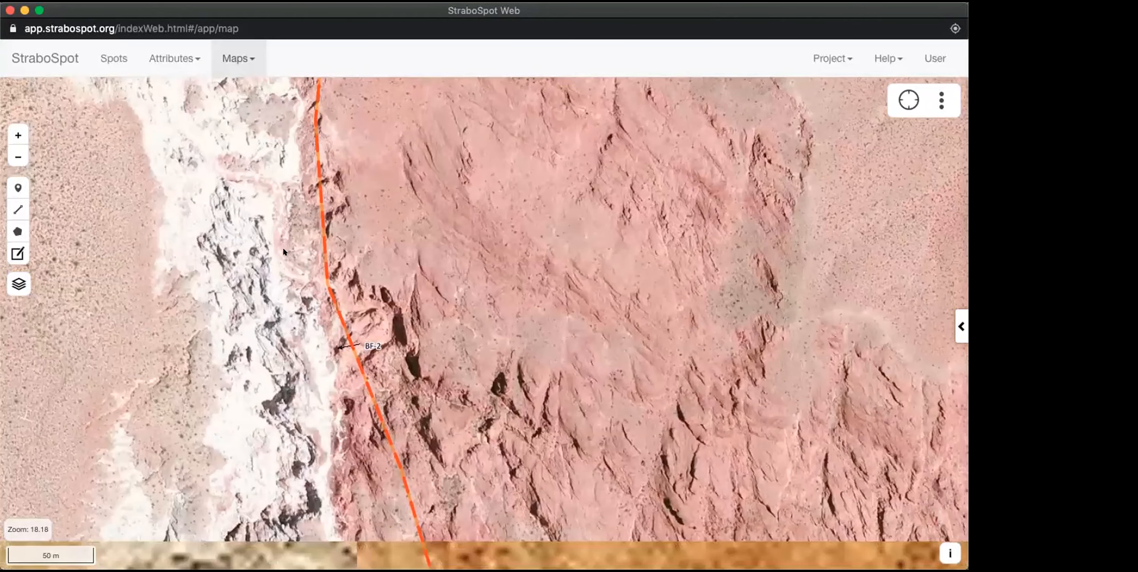
left_click(14, 252)
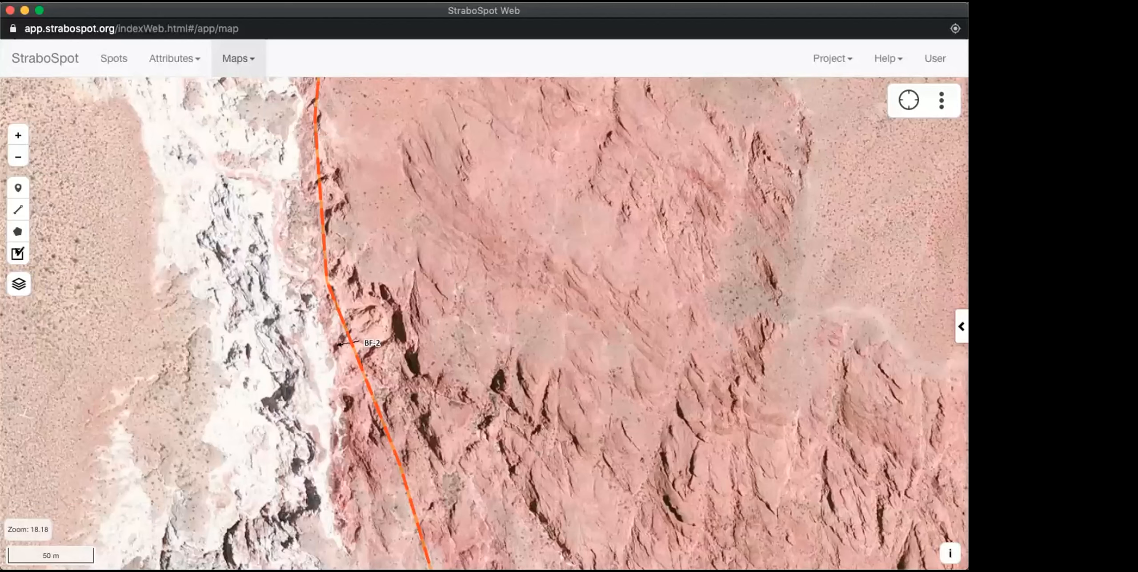
left_click(18, 253)
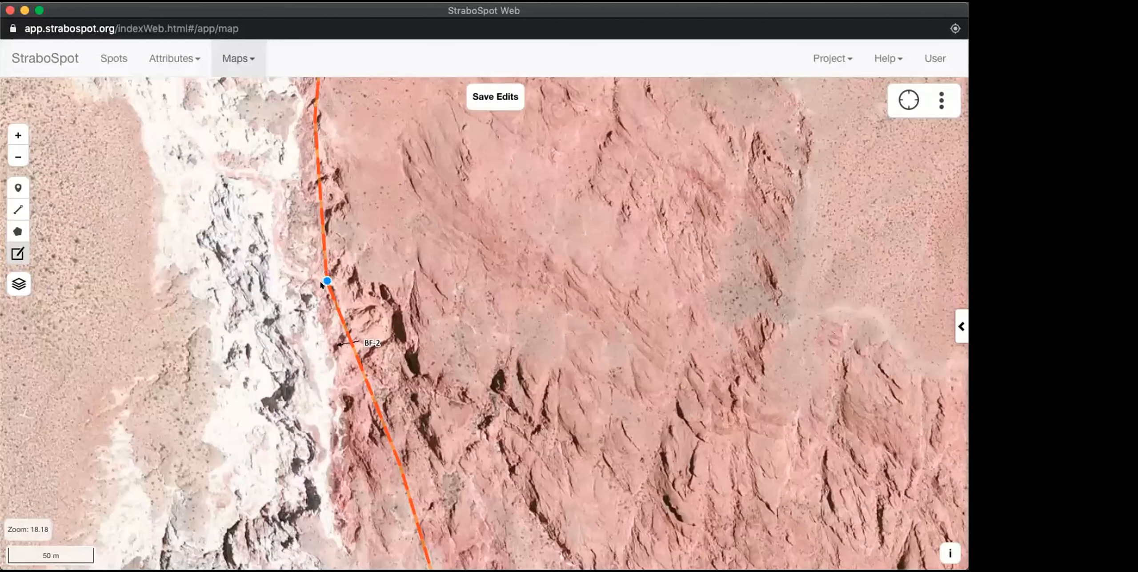
left_click_drag(326, 280, 295, 281)
left_click_drag(304, 206, 290, 200)
left_click_drag(302, 159, 297, 154)
left_click_drag(314, 119, 307, 114)
Step: Route the fault trace through BF-2 and along the white-red rock contact south of it, and save the edits
left_click_drag(335, 349, 333, 378)
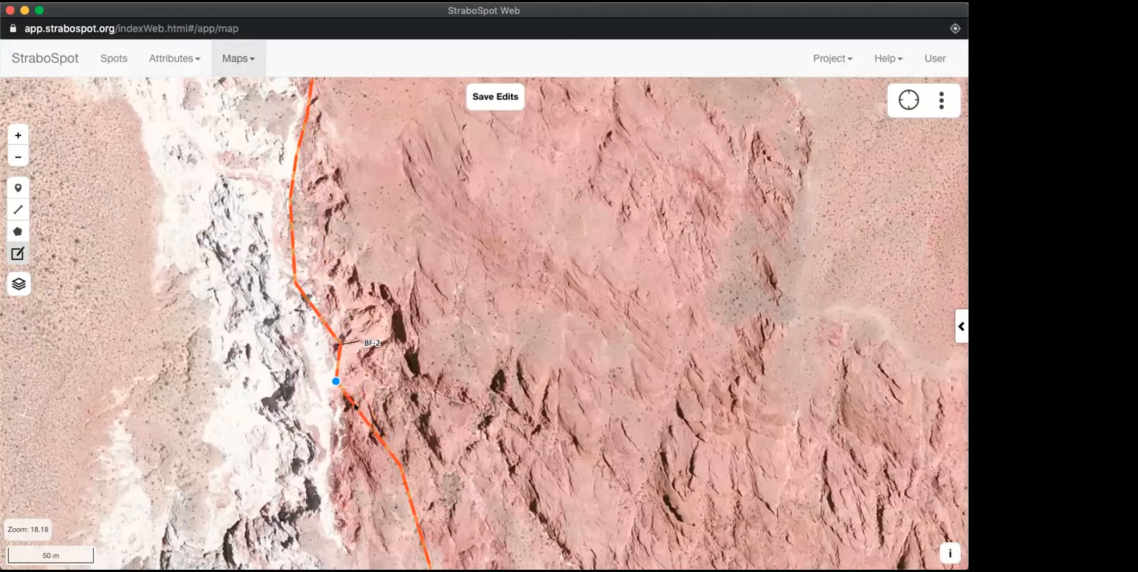
left_click_drag(358, 412, 334, 438)
left_click_drag(400, 466, 335, 510)
left_click(481, 91)
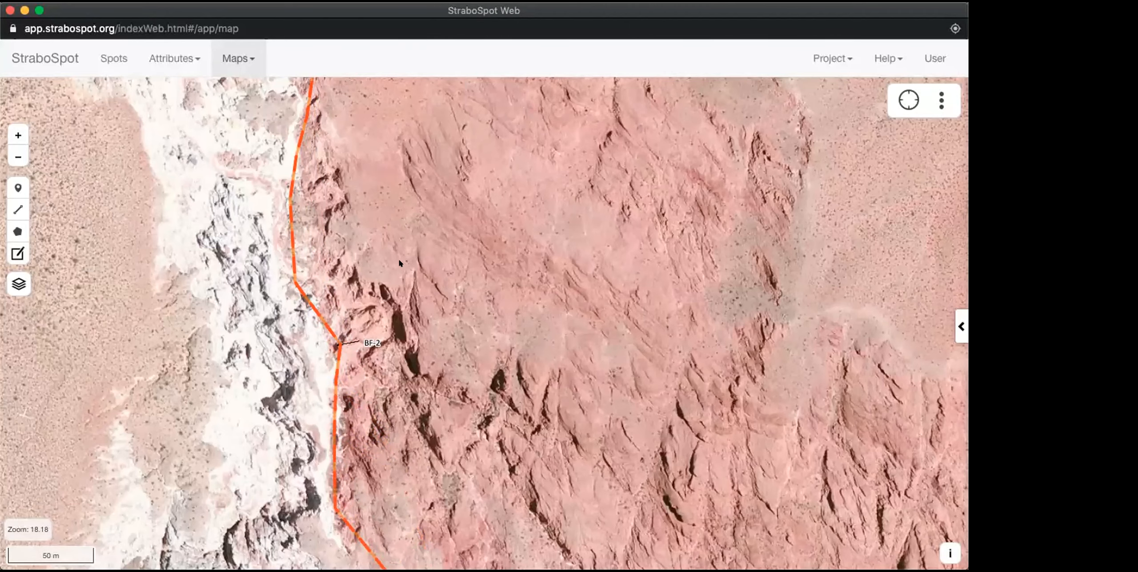
Step: Examine the edited Baseline Fault trace around and north of BF-2 against the satellite imagery at several scales
scroll(355, 311, "up", 3)
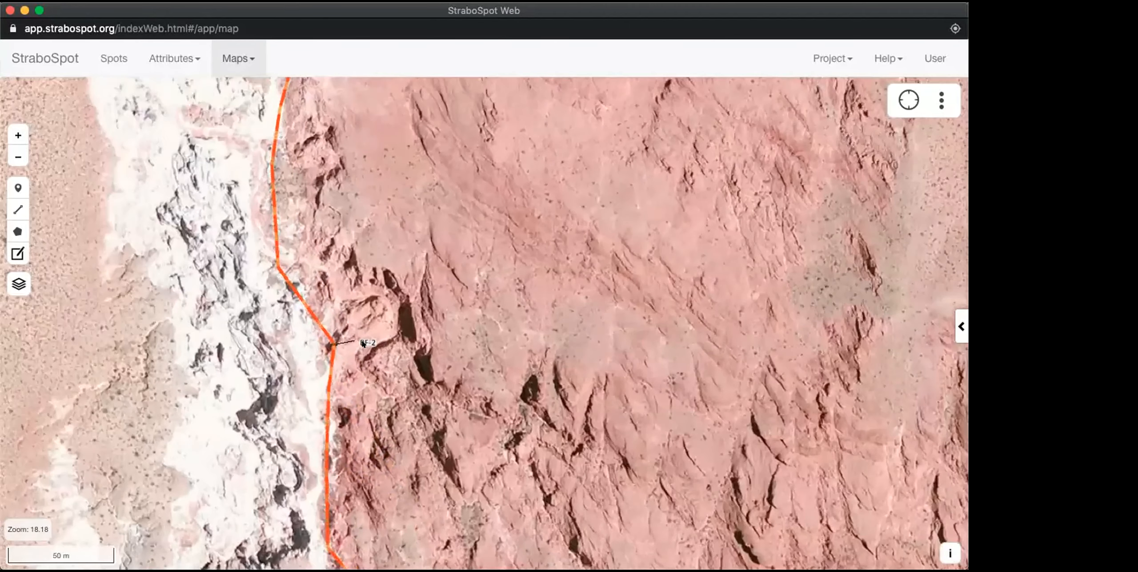
scroll(328, 312, "up", 3)
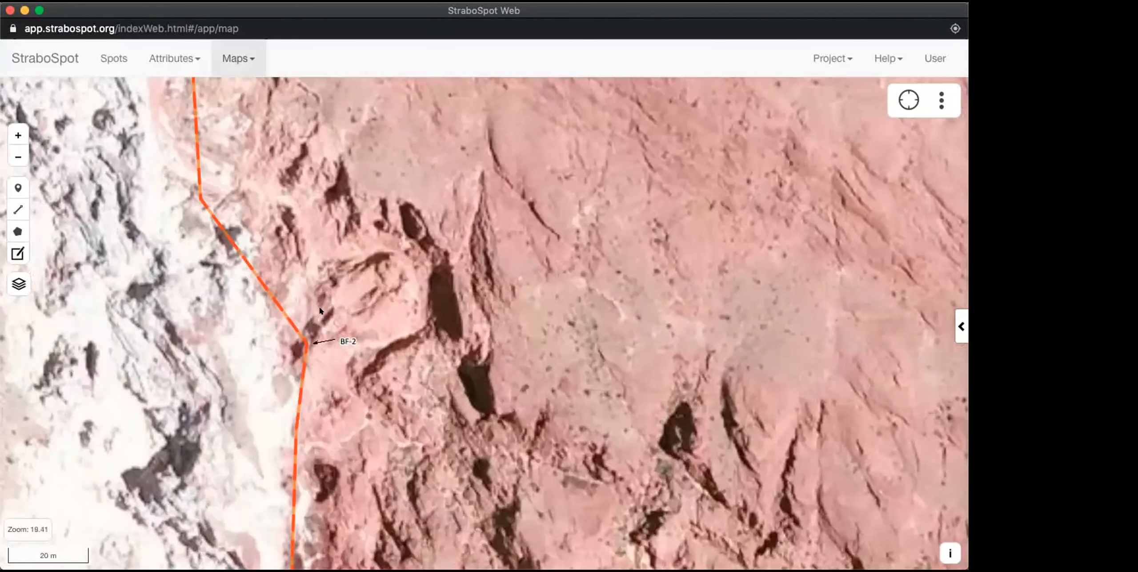
left_click_drag(342, 327, 490, 266)
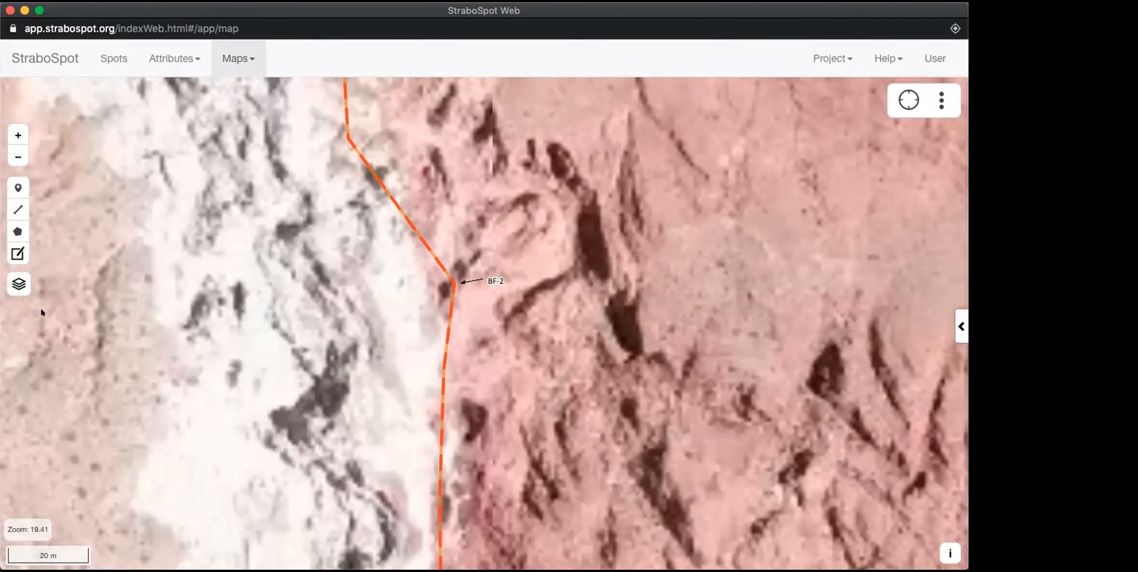
mouse_move(18, 284)
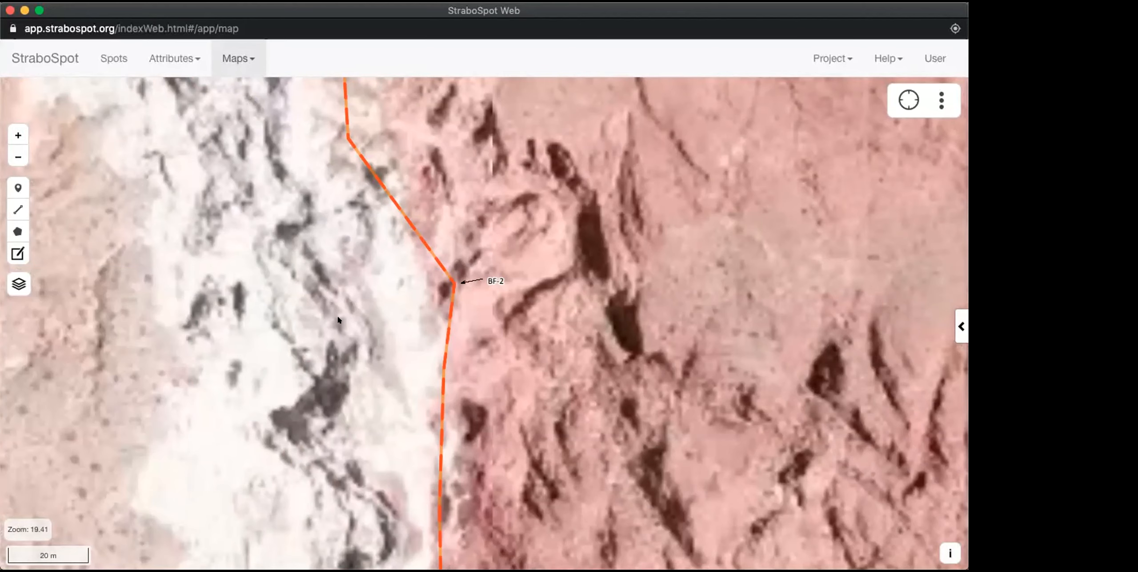
scroll(338, 319, "down", 2)
scroll(339, 320, "down", 2)
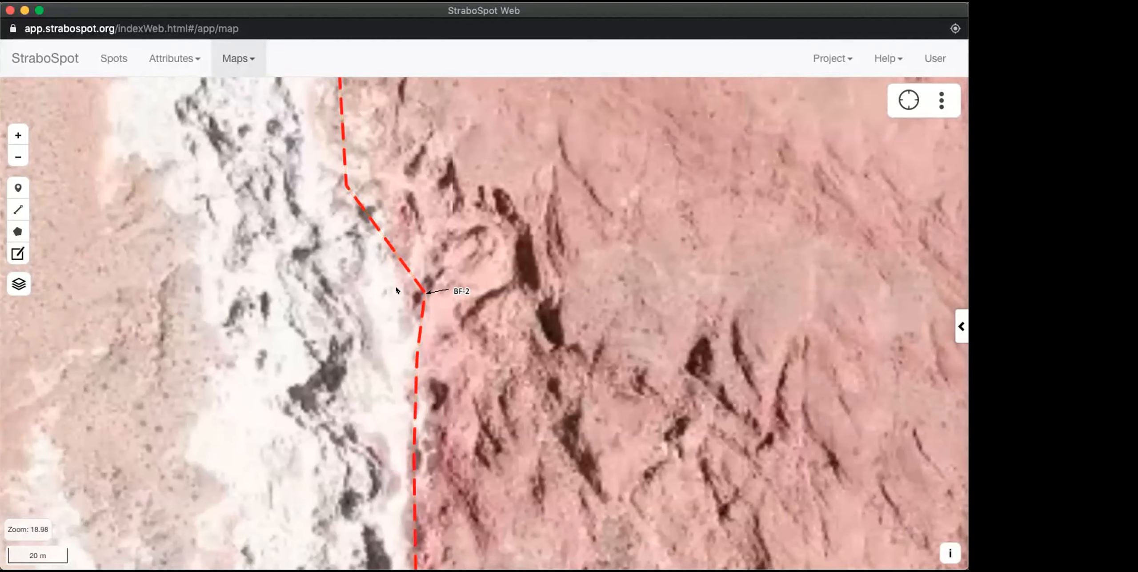
left_click_drag(461, 252, 598, 344)
scroll(593, 331, "down", 2)
left_click_drag(573, 256, 519, 290)
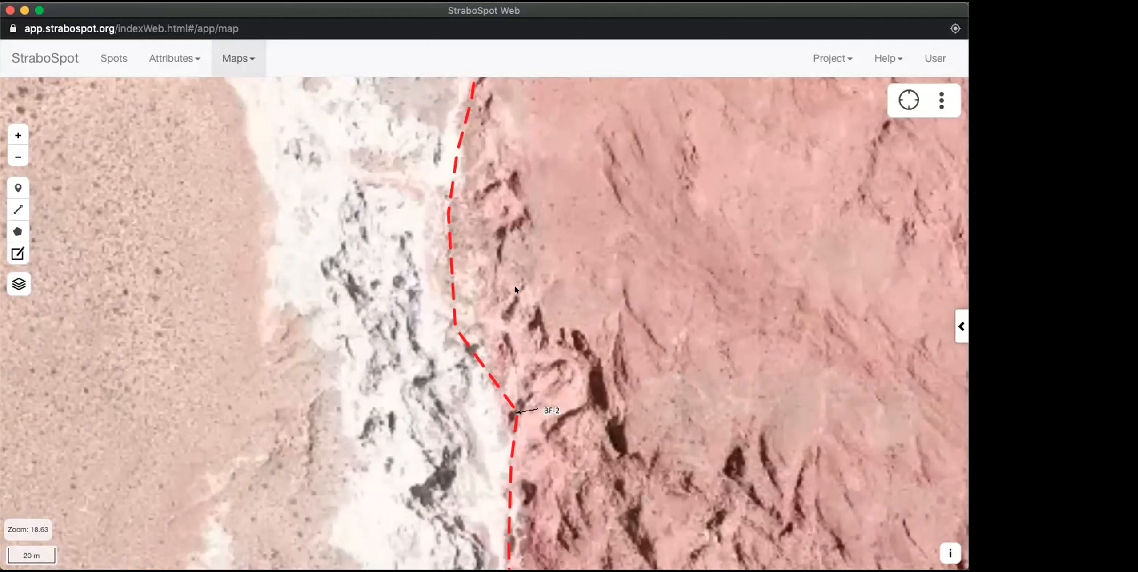
scroll(472, 301, "down", 2)
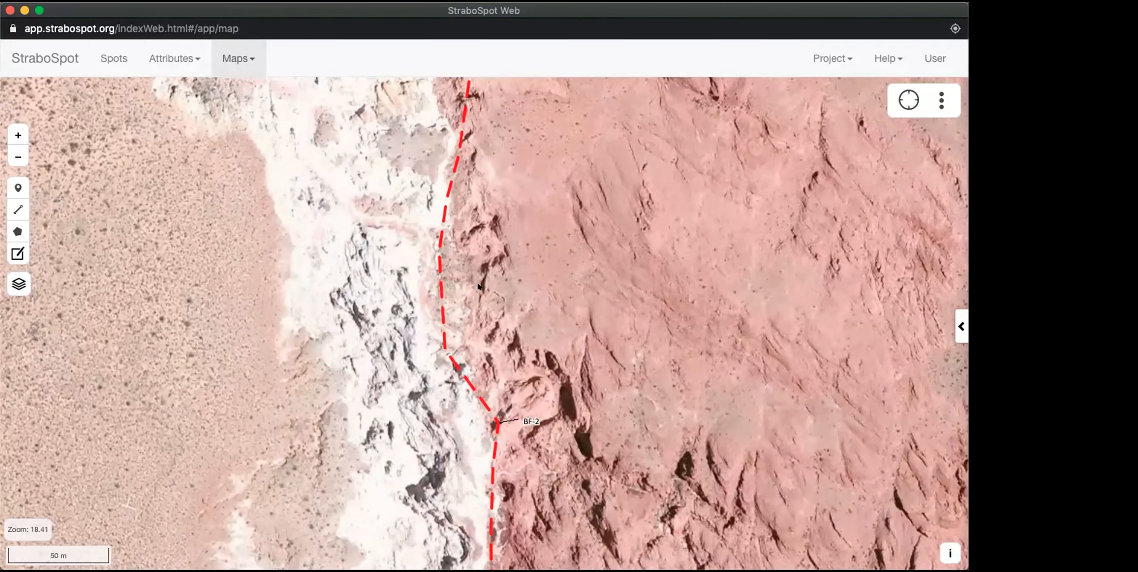
scroll(479, 261, "down", 2)
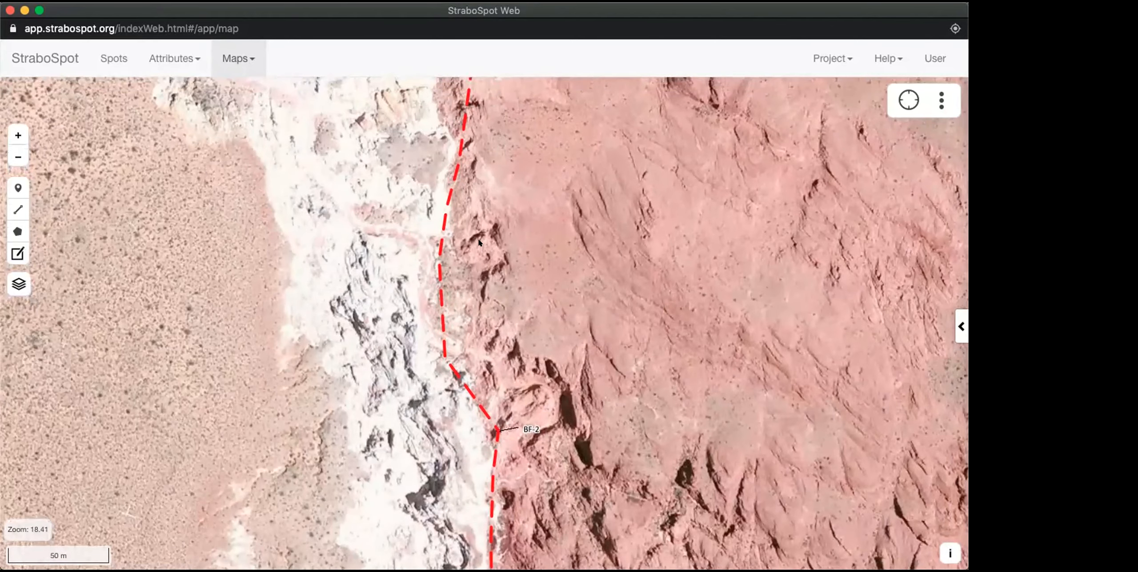
scroll(501, 218, "down", 2)
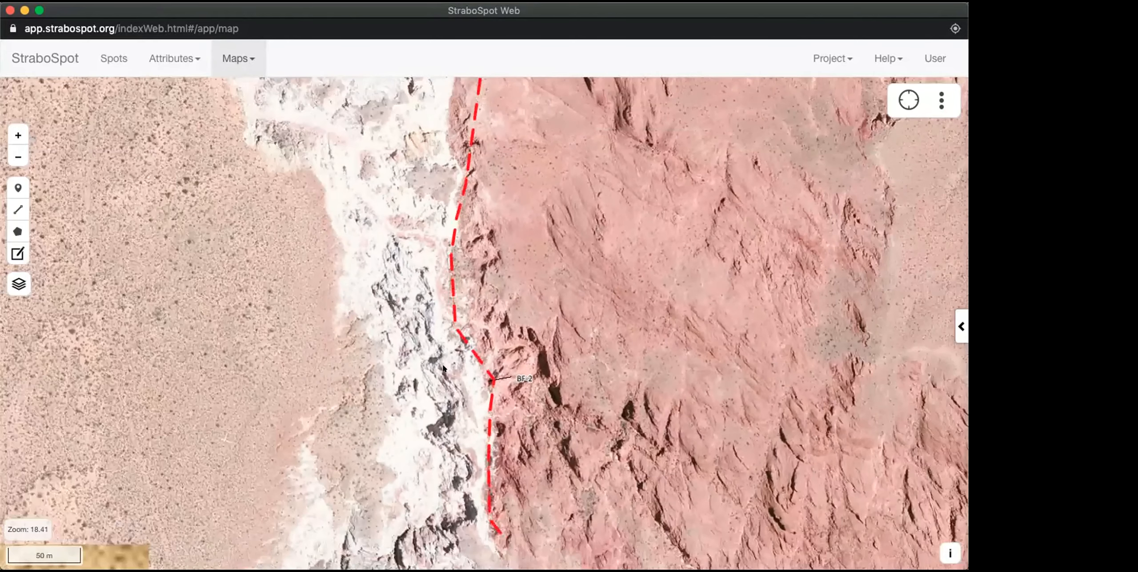
left_click_drag(494, 130, 491, 169)
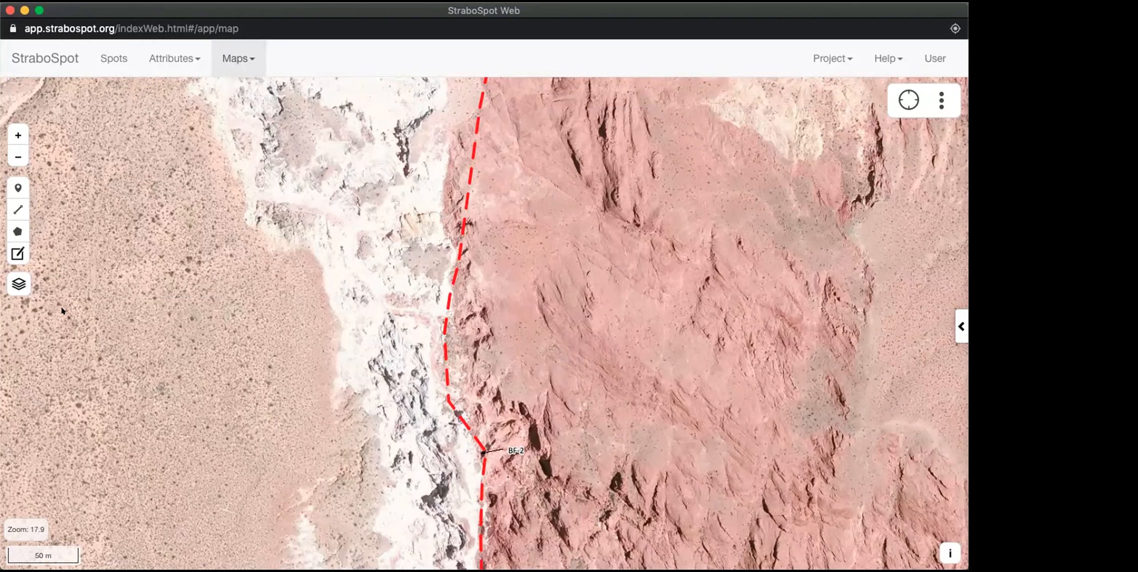
Step: Switch the basemap to baseline_fault_ortho and inspect the fault trace near BF-2 on the orthophoto in close detail
left_click(19, 283)
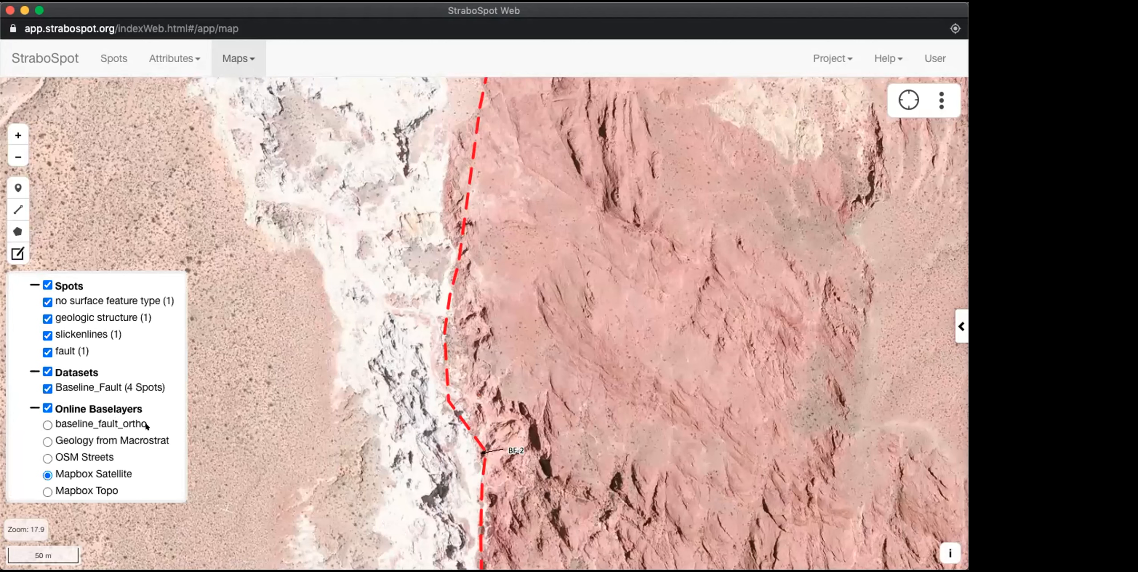
left_click(44, 425)
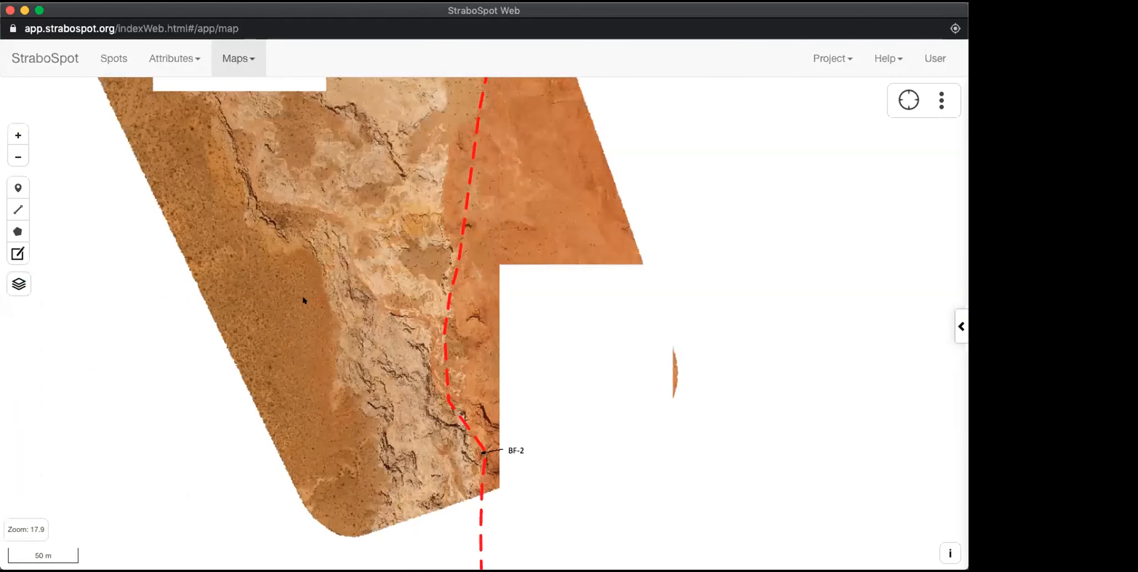
scroll(351, 309, "down", 3)
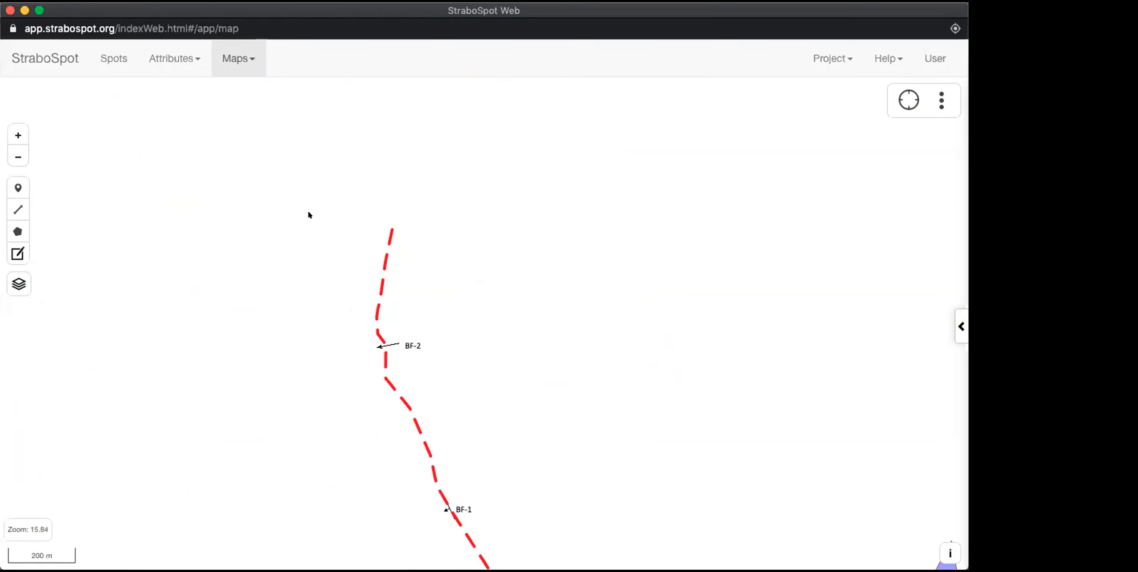
left_click_drag(306, 188, 351, 288)
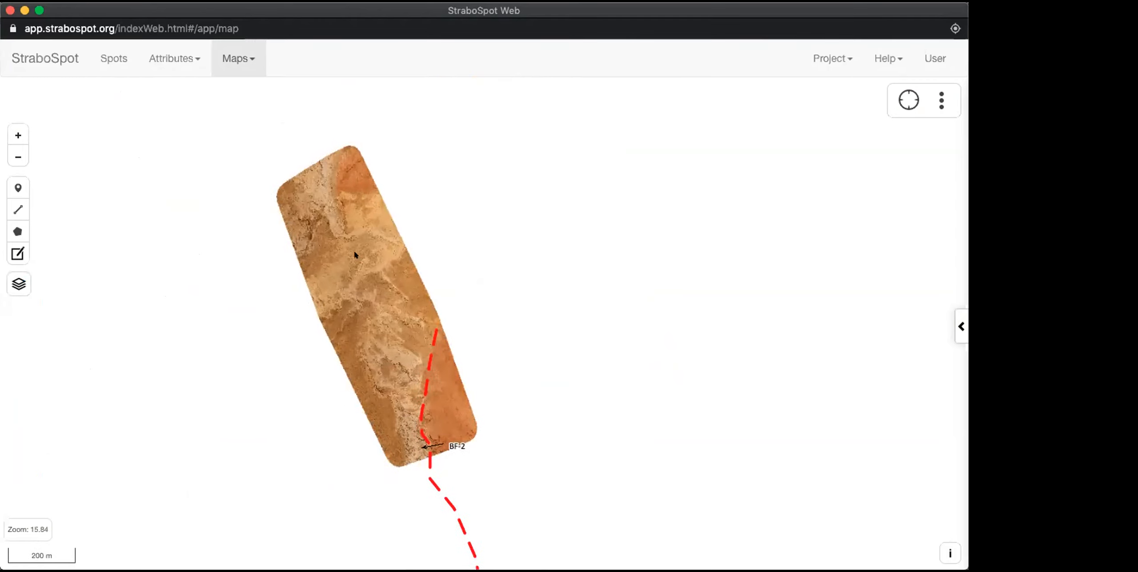
scroll(413, 428, "up", 2)
scroll(413, 428, "up", 2)
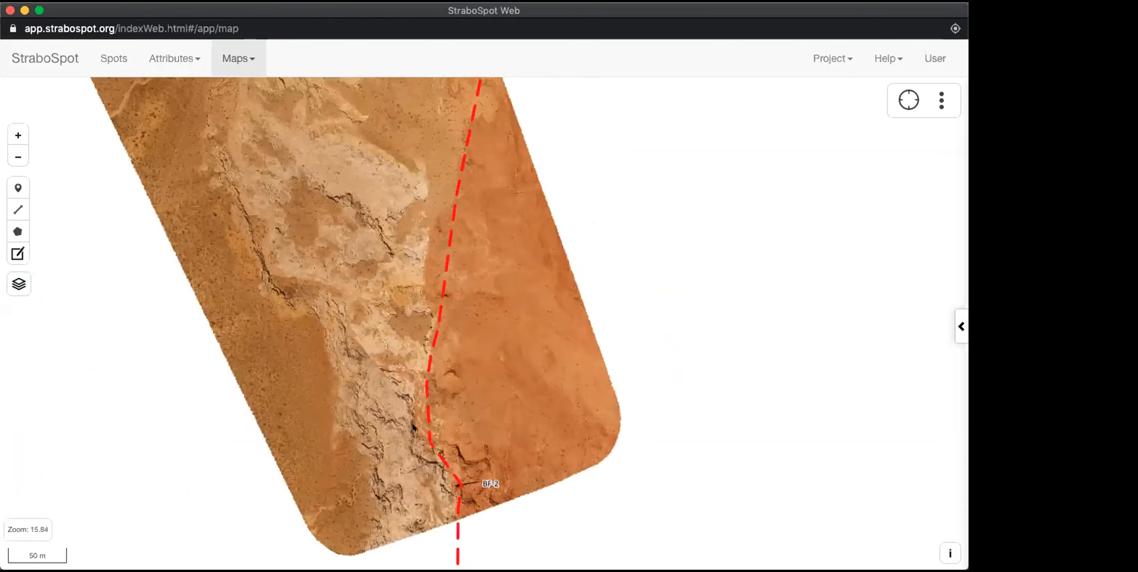
scroll(460, 275, "up", 5)
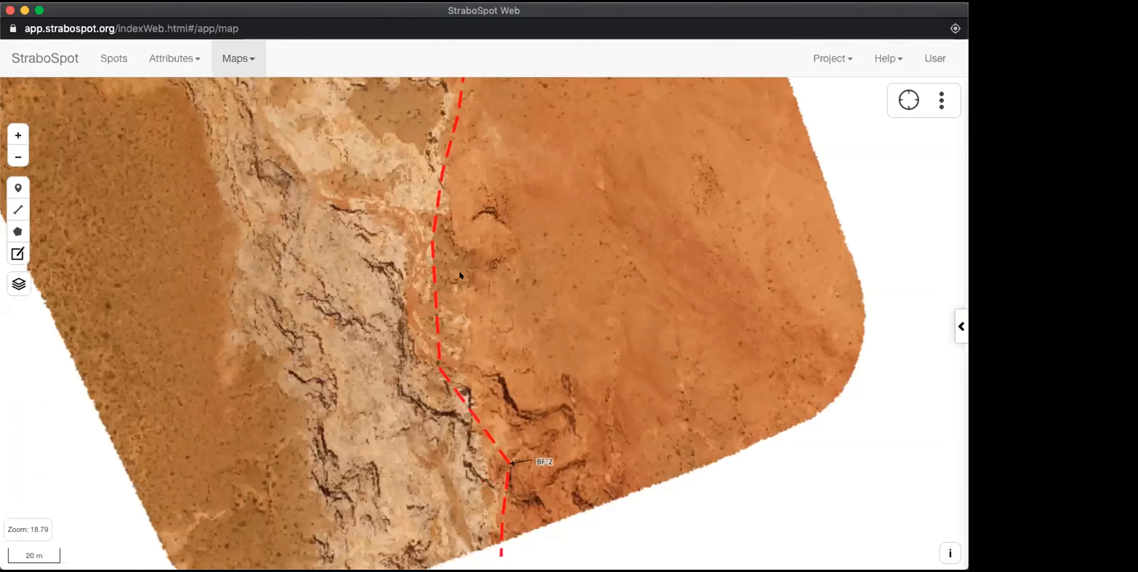
scroll(435, 152, "up", 5)
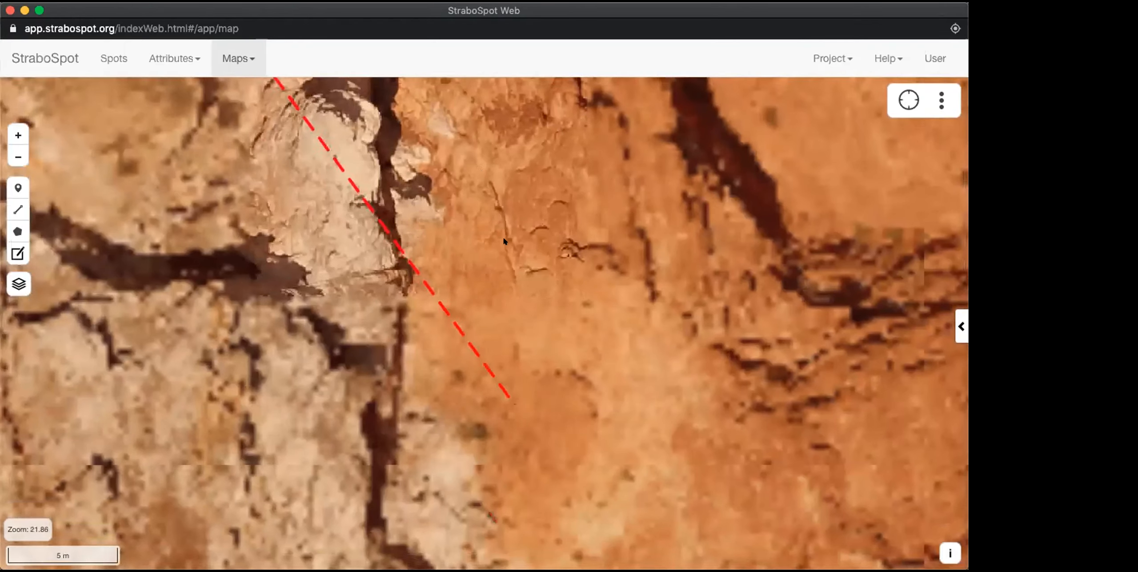
Step: Move the BF-2 point northwest onto the fault trace at the white-red rock contact on the orthophoto, and save the edits
left_click_drag(503, 239, 494, 171)
left_click_drag(447, 458, 397, 288)
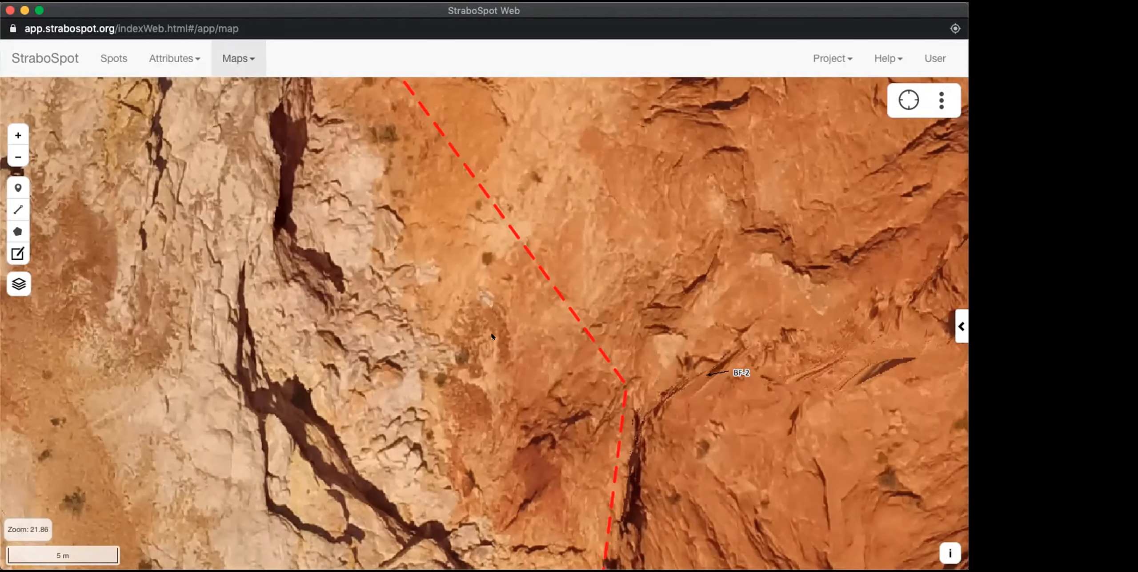
scroll(492, 337, "down", 3)
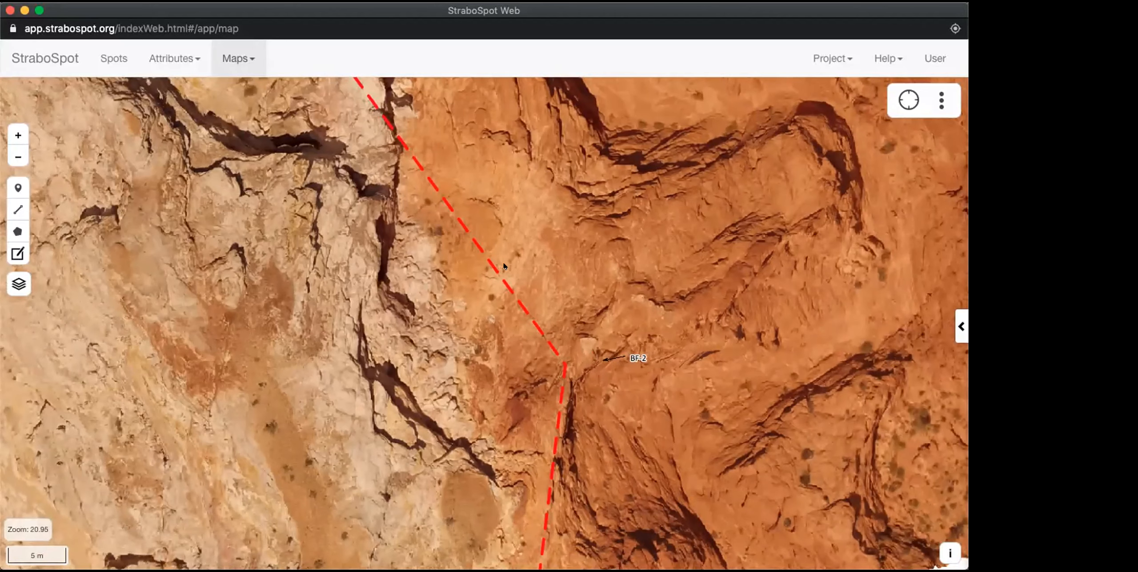
scroll(479, 348, "down", 2)
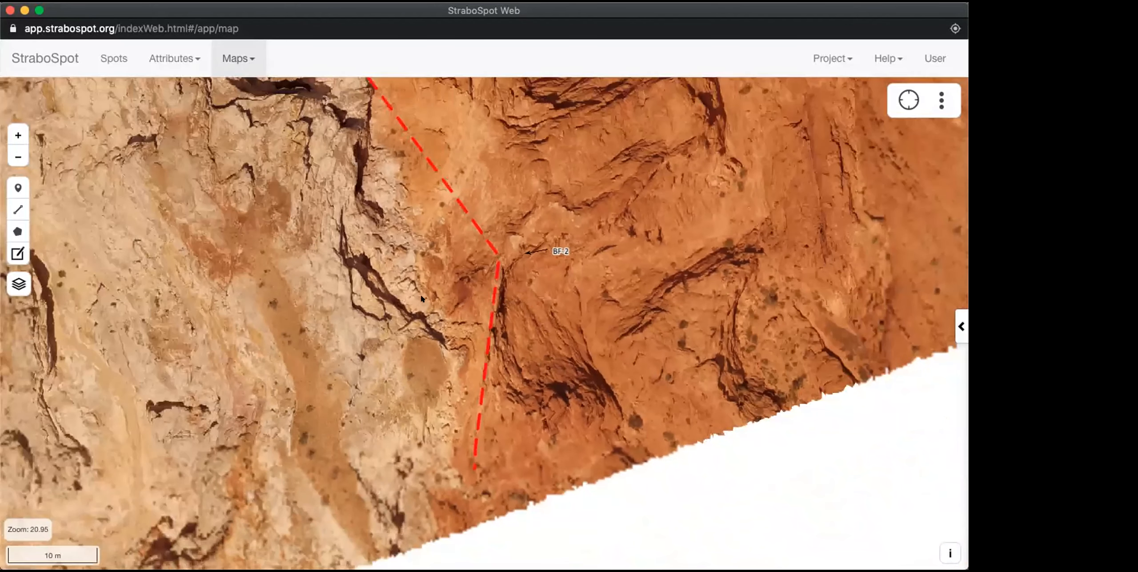
scroll(421, 296, "down", 1)
left_click_drag(422, 298, 428, 336)
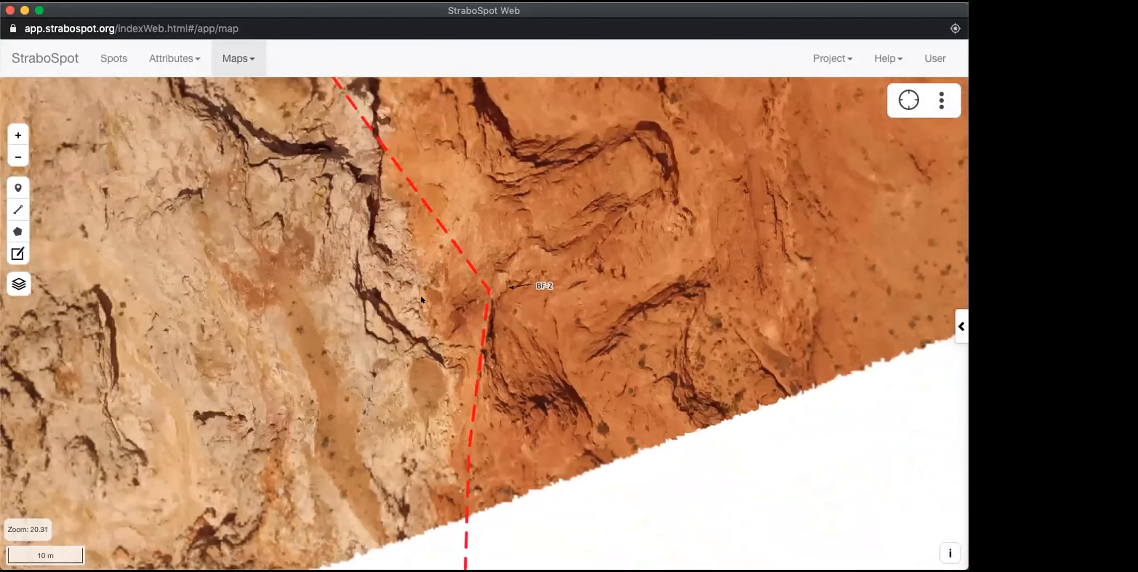
left_click_drag(537, 273, 575, 342)
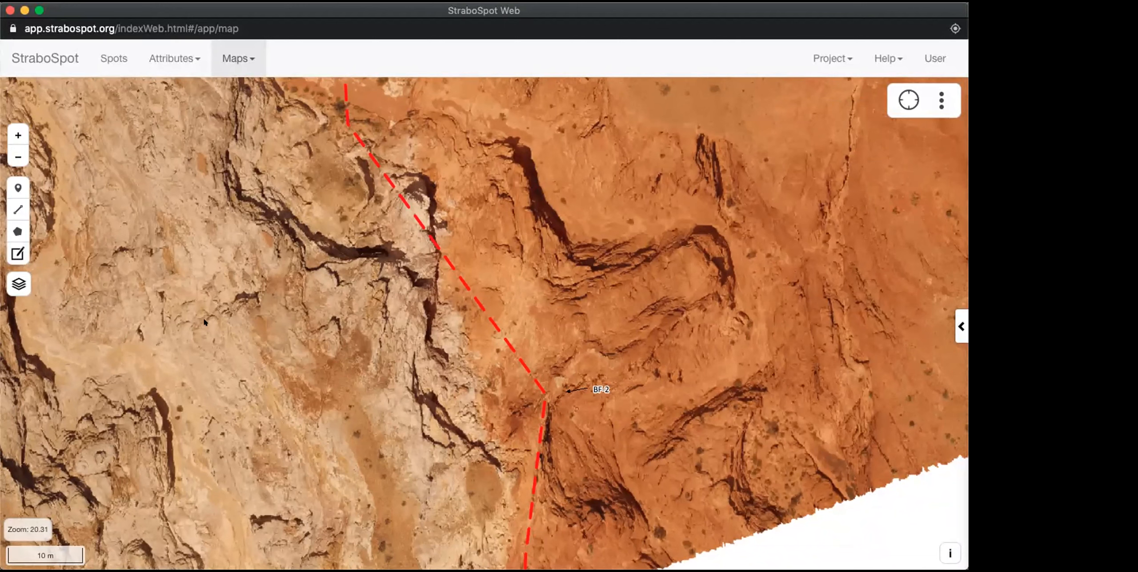
left_click(7, 251)
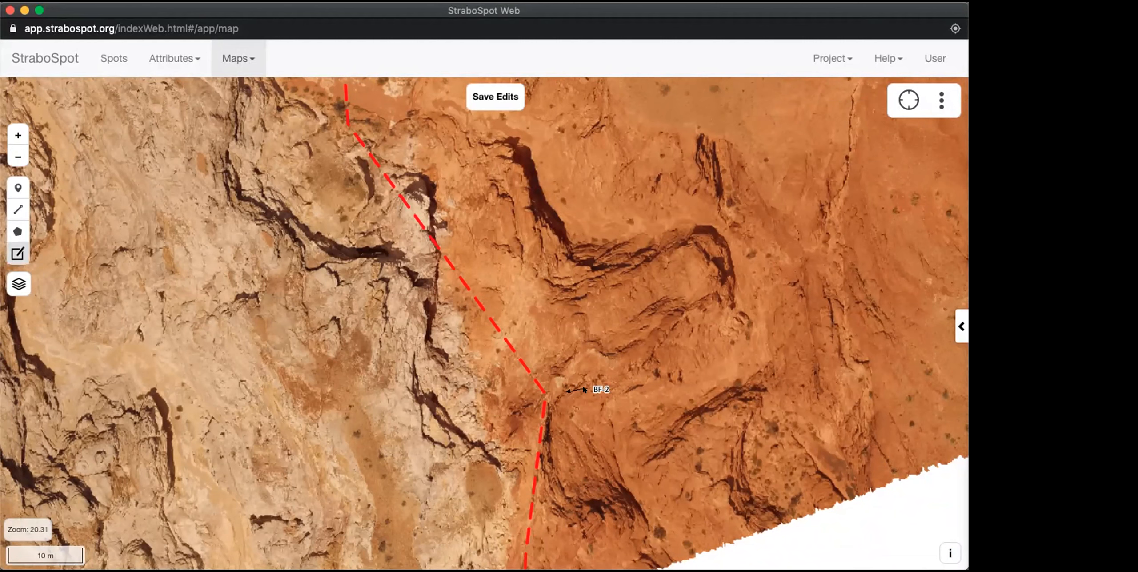
left_click_drag(584, 389, 435, 271)
left_click_drag(433, 228, 423, 215)
left_click(482, 94)
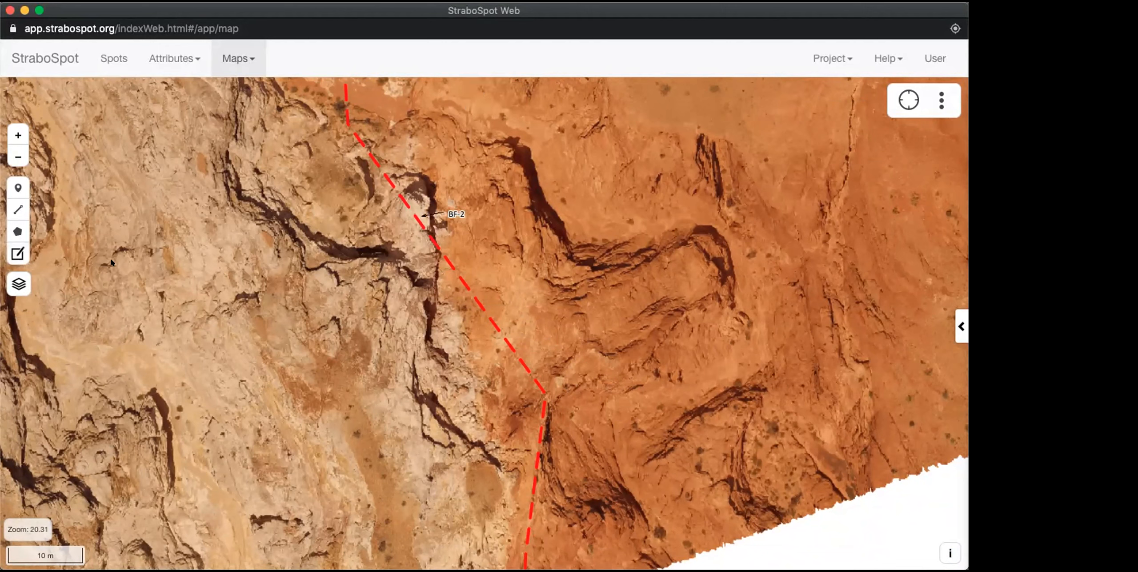
Step: Select the relocated BF-2 spot and show its details beside the map
left_click(432, 215)
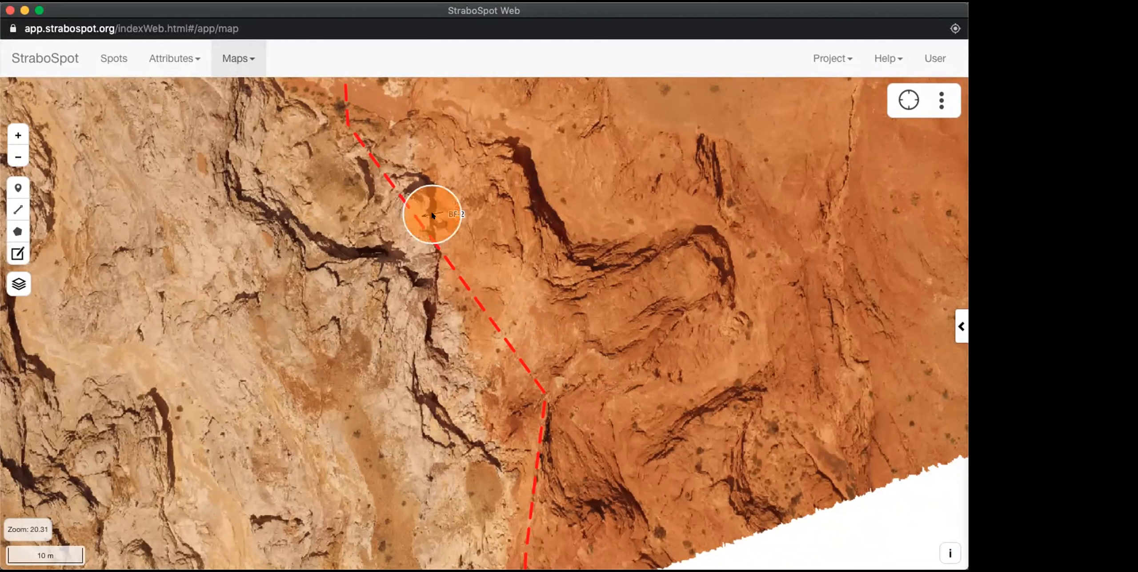
left_click(456, 217)
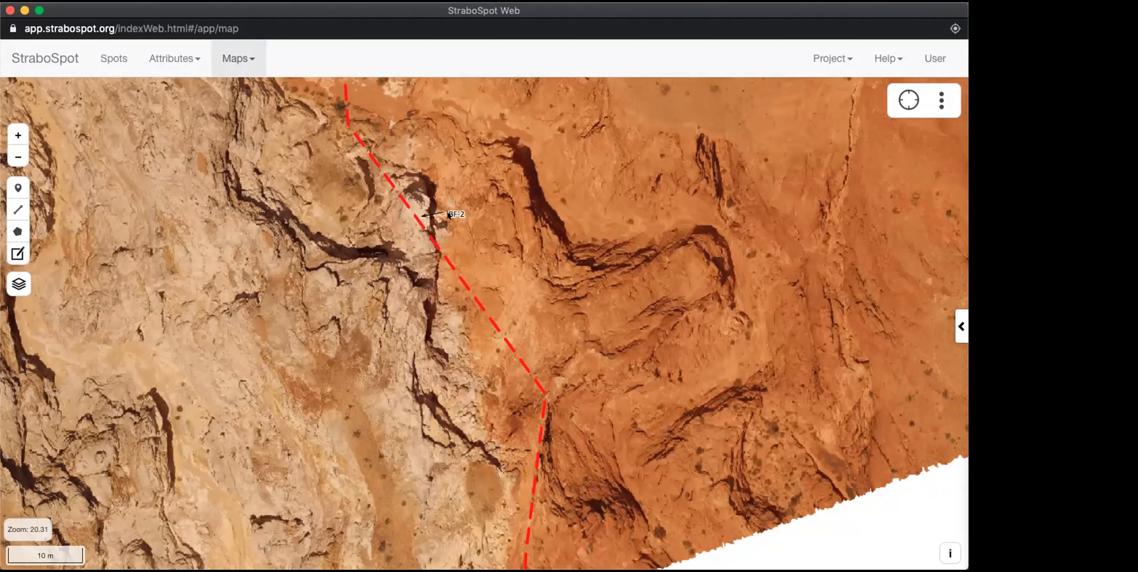
left_click(962, 326)
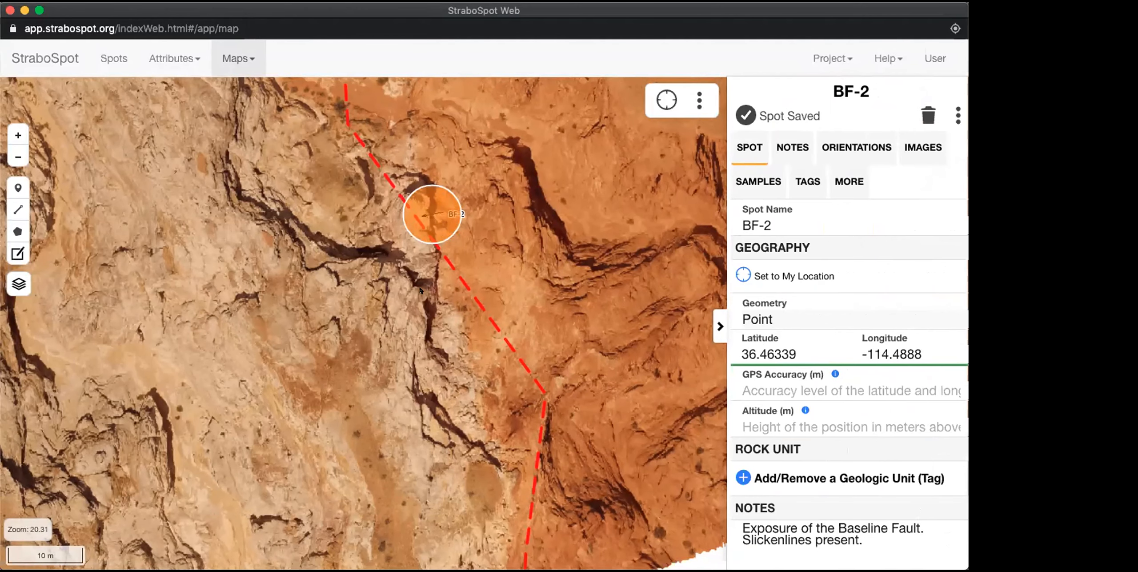
scroll(421, 290, "down", 5)
scroll(420, 290, "down", 2)
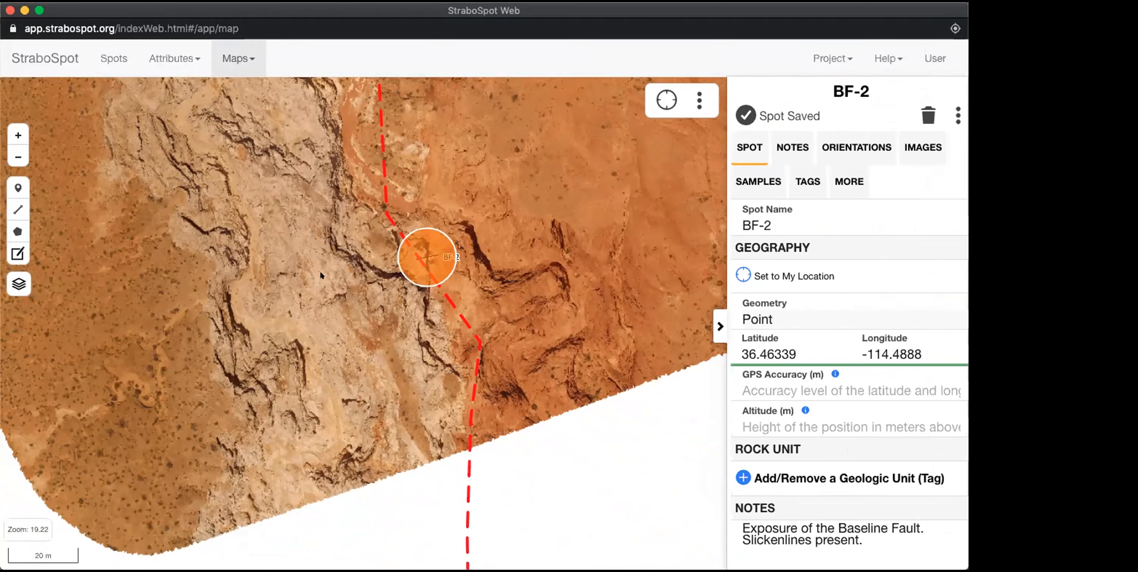
Step: Open BF-2 from the spots list, enable and save the Nesting page in the preferences, and view BF-2's nesting
left_click(183, 58)
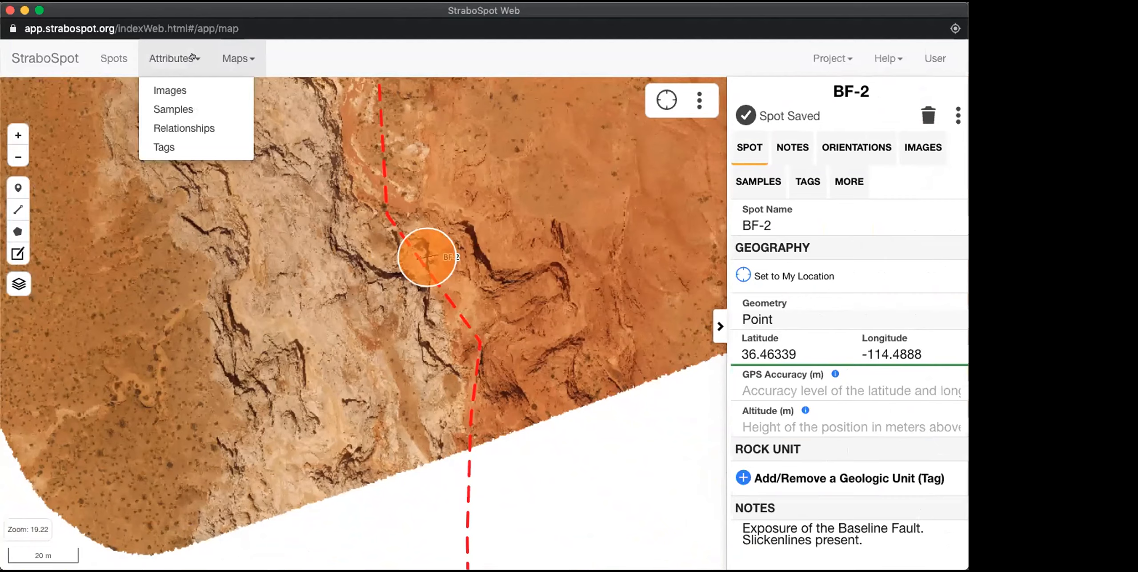
left_click(104, 57)
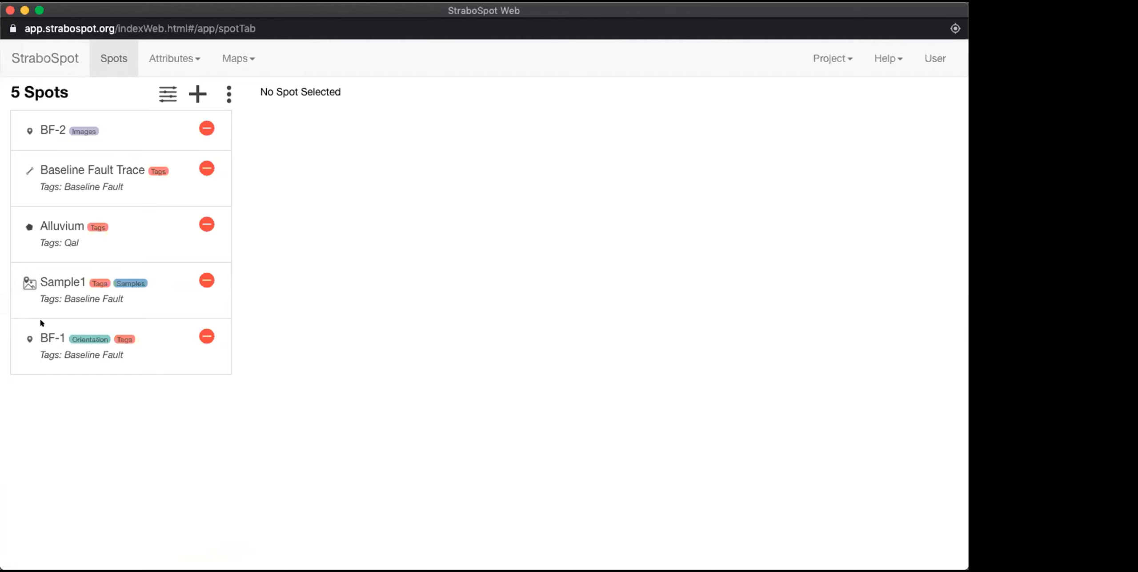
left_click(42, 128)
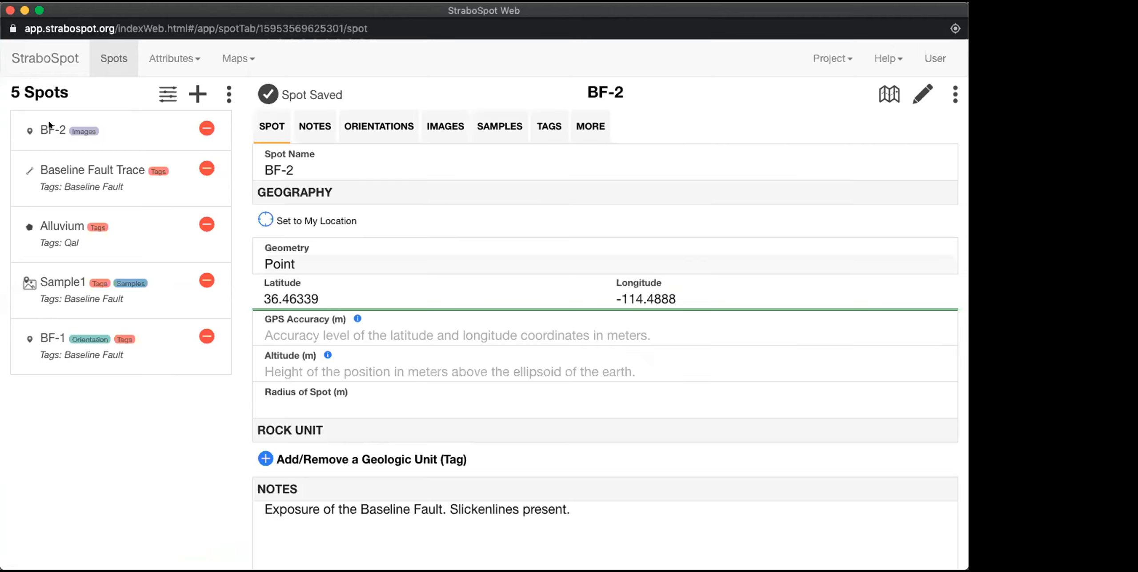
left_click(581, 128)
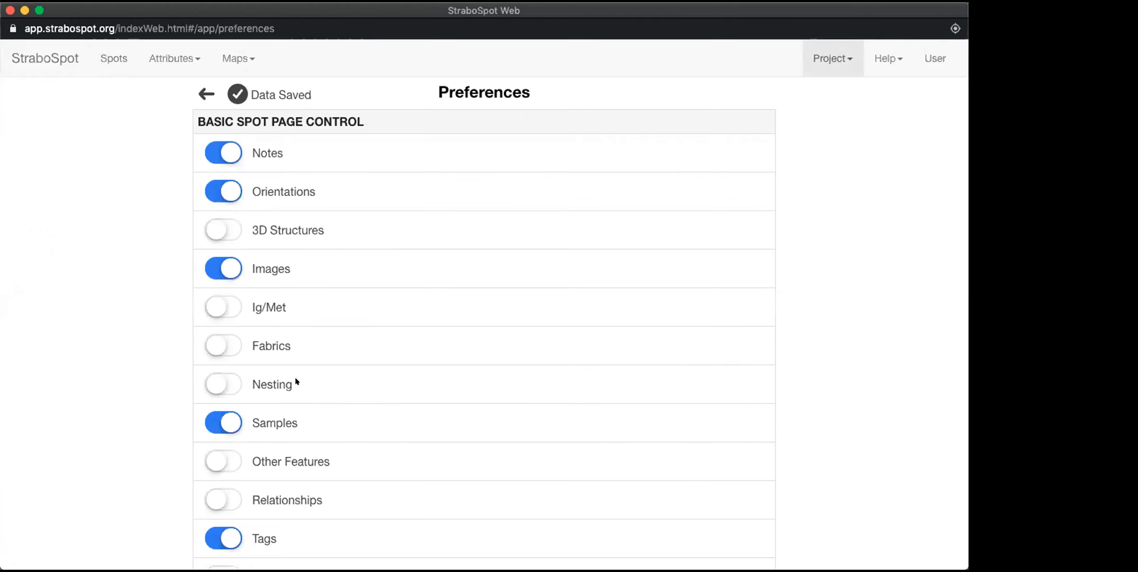
left_click(215, 381)
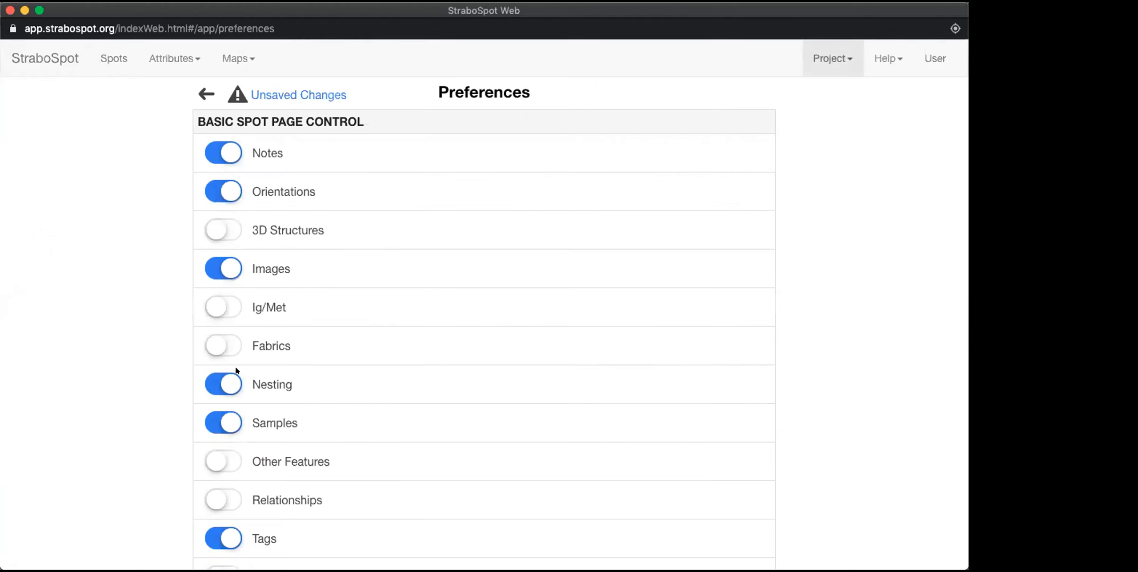
left_click(265, 92)
left_click(206, 94)
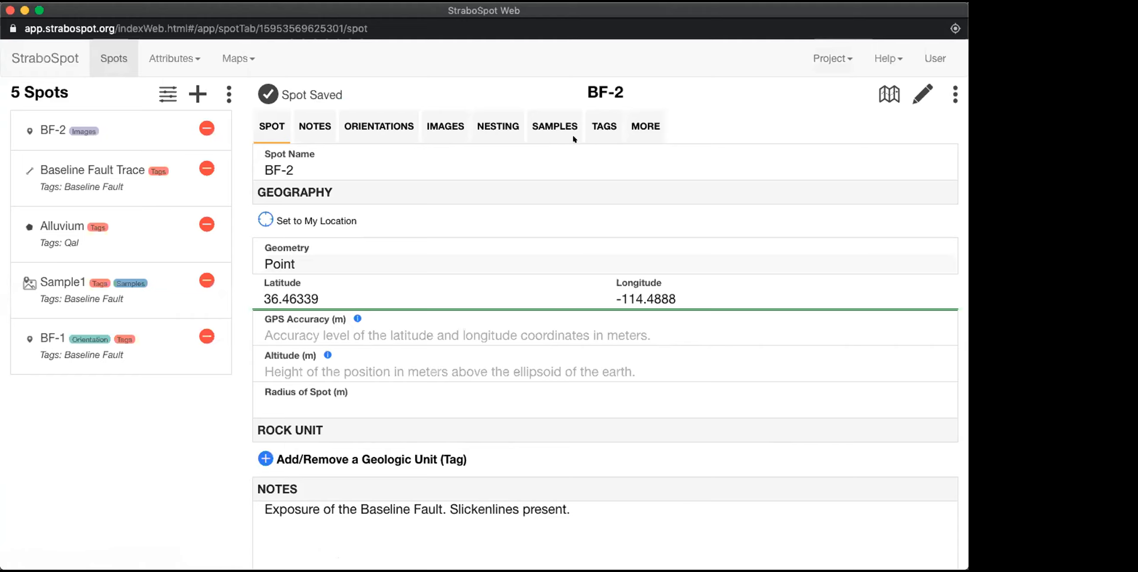
left_click(497, 126)
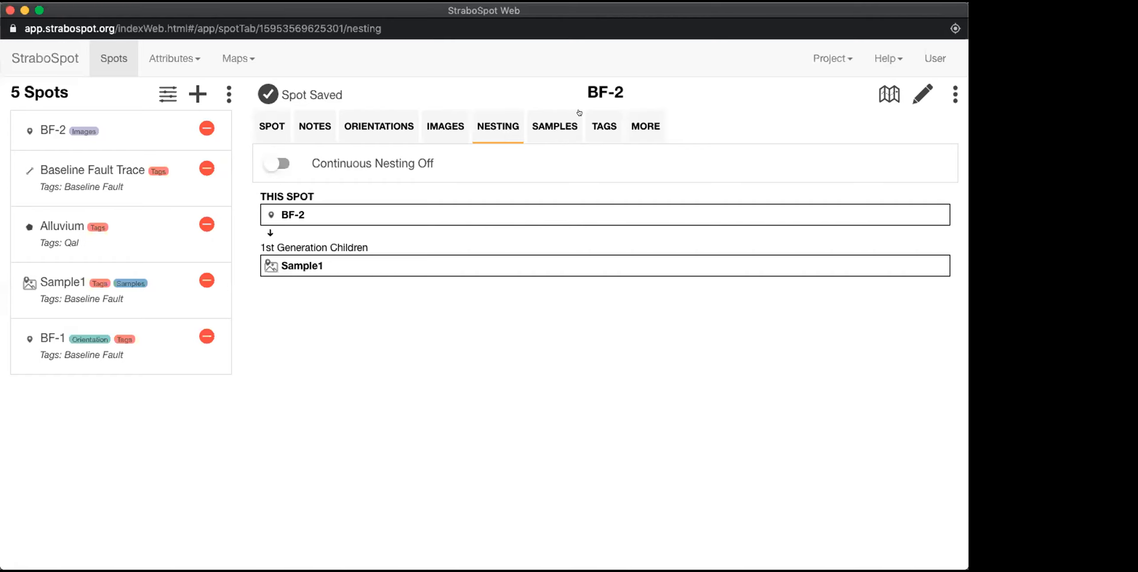
Step: Draw a seven-vertex polygon spot on the map enclosing BF-2 and the southern end of the orthophoto, and open its nesting
left_click(883, 92)
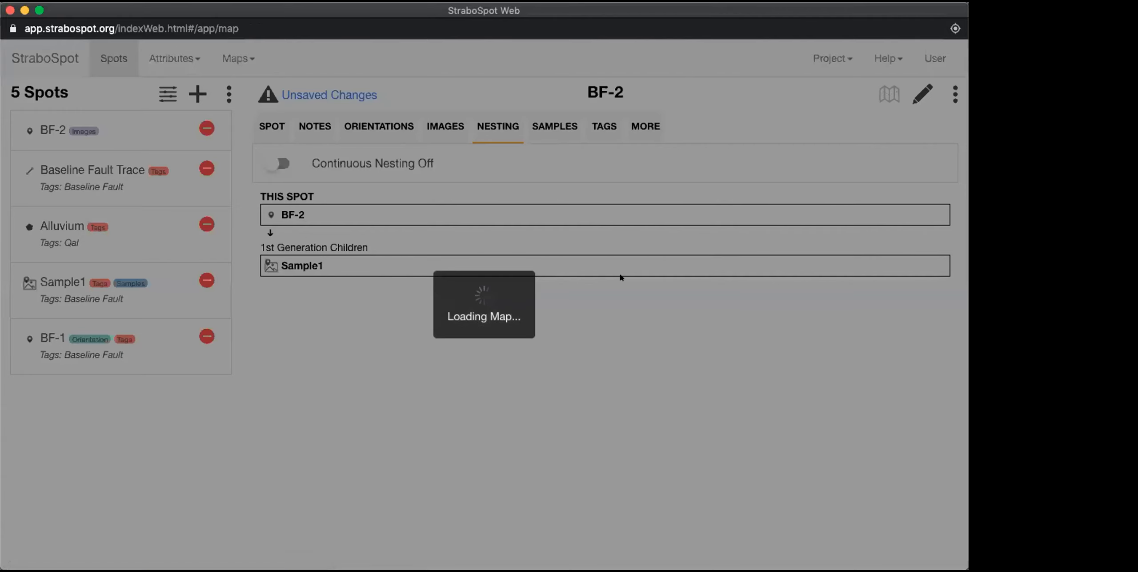
scroll(414, 296, "up", 3)
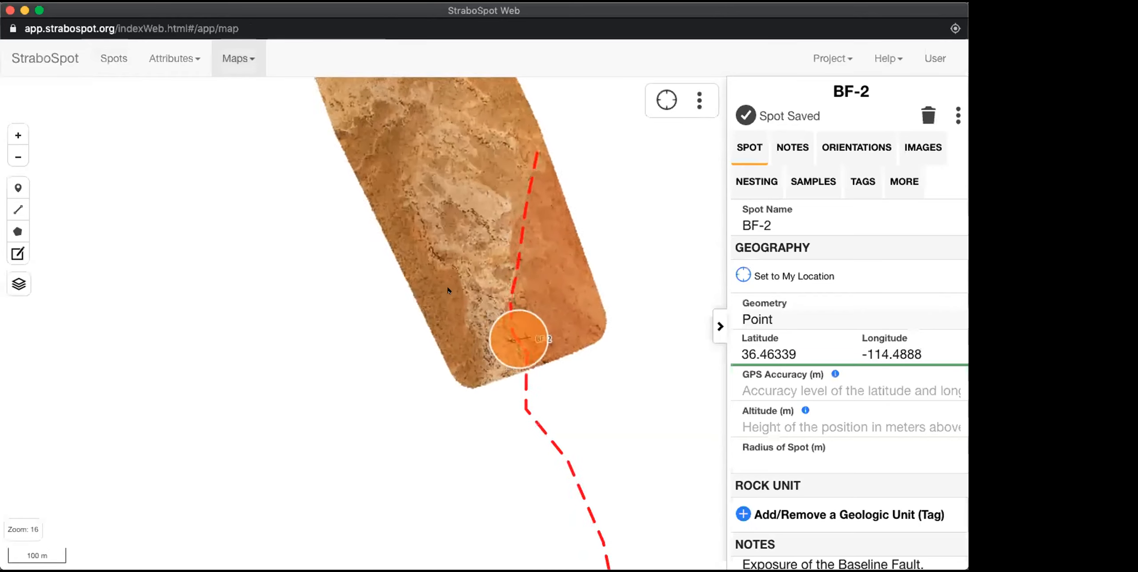
left_click_drag(436, 288, 353, 288)
left_click(18, 231)
left_click(288, 293)
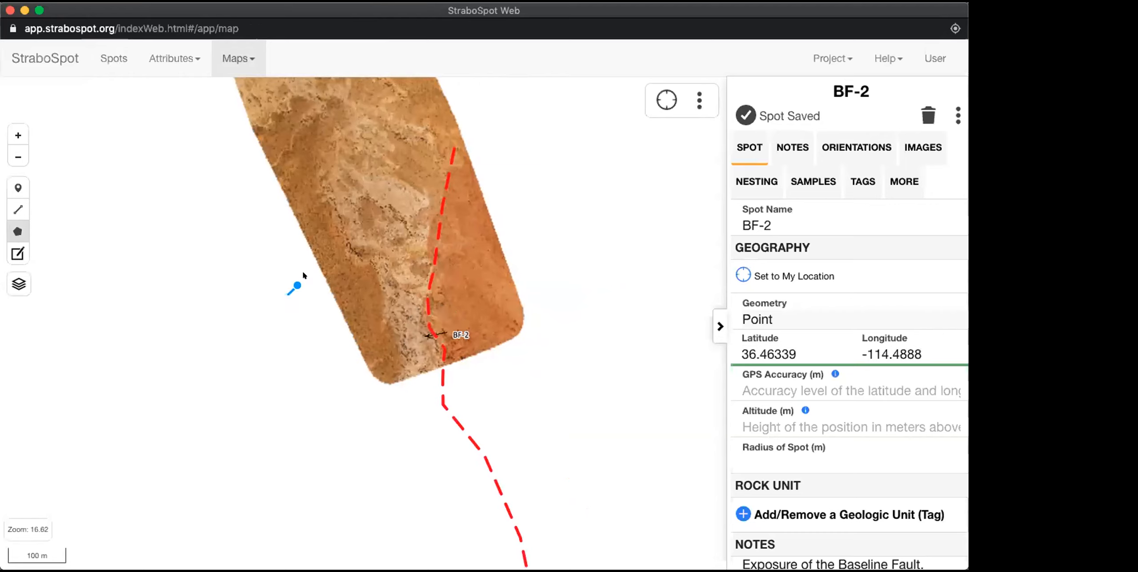
left_click(344, 252)
left_click(472, 249)
left_click(531, 309)
left_click(531, 394)
left_click(355, 465)
double_click(286, 370)
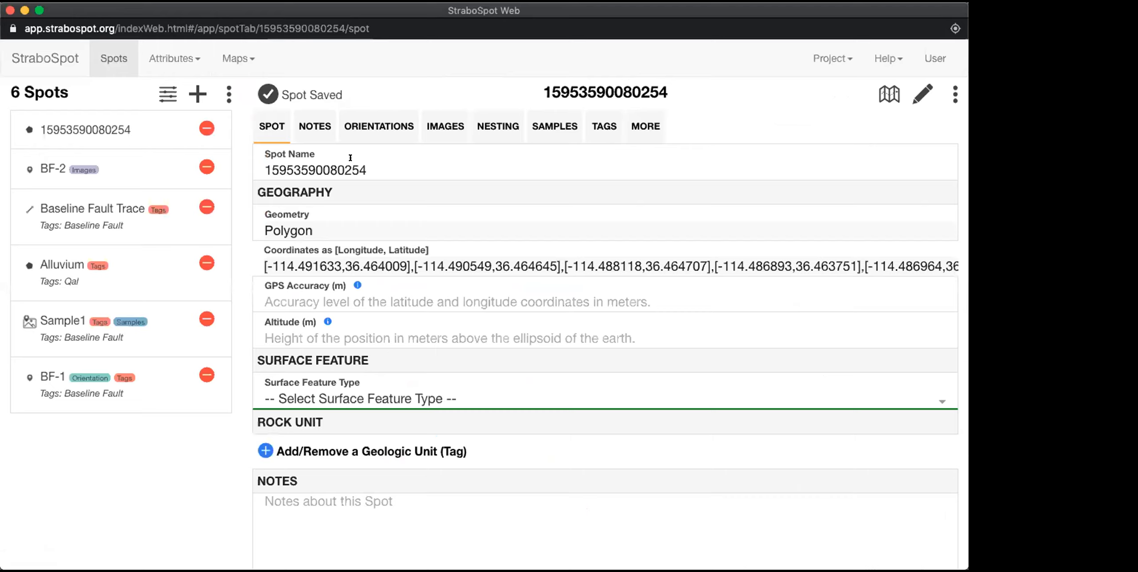
left_click(494, 119)
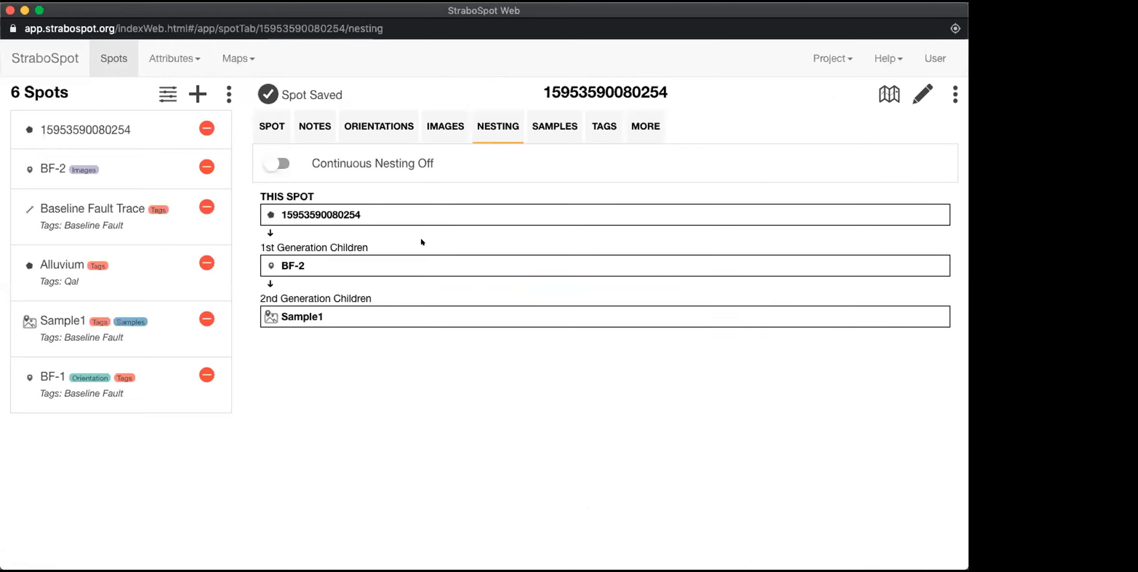
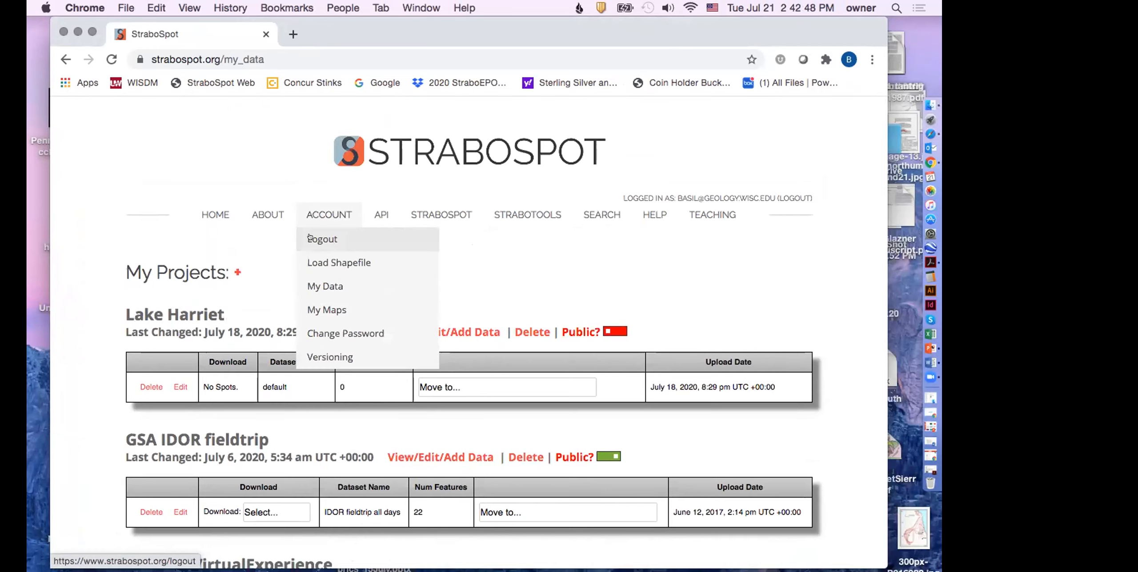
Step: Choose the Field Book download for the April2020 dataset of BarabooVirtualExperience, and open the field book PDF in Acrobat
scroll(583, 304, "down", 1)
scroll(583, 304, "down", 10)
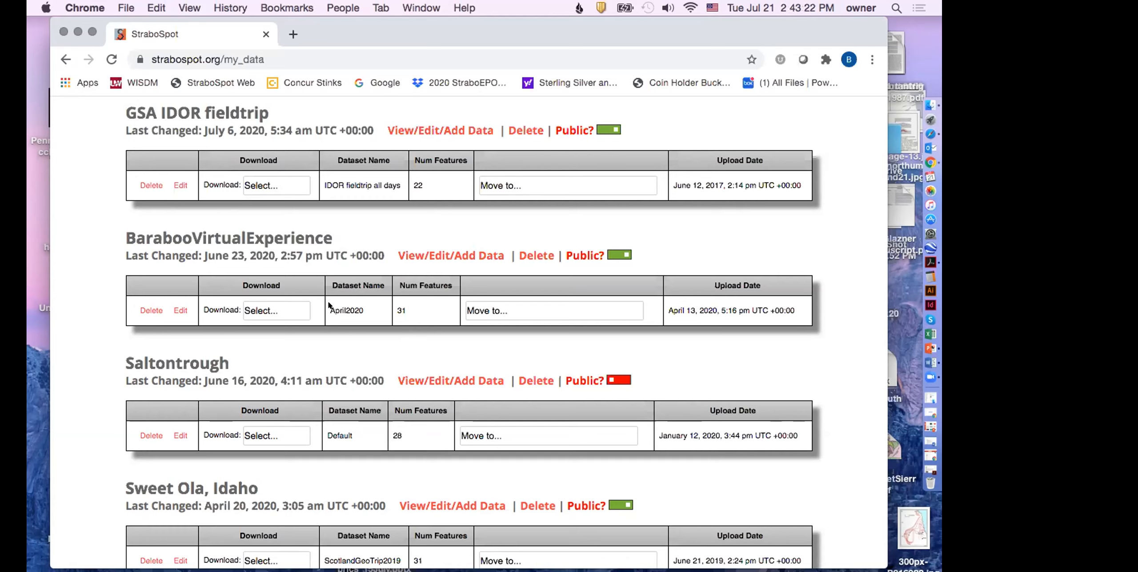
left_click(285, 304)
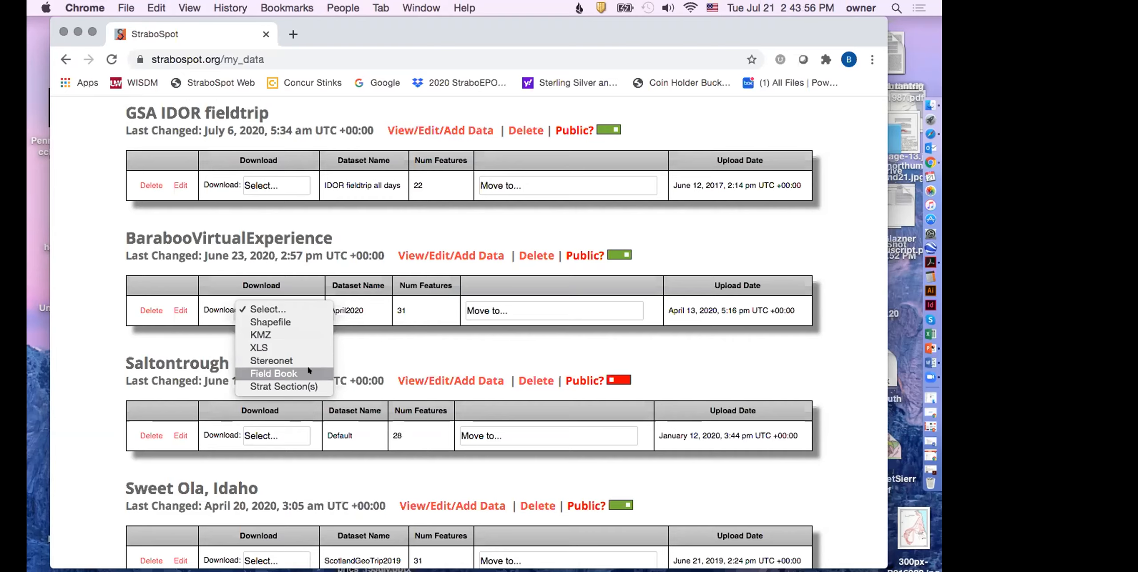
left_click(294, 372)
left_click(930, 472)
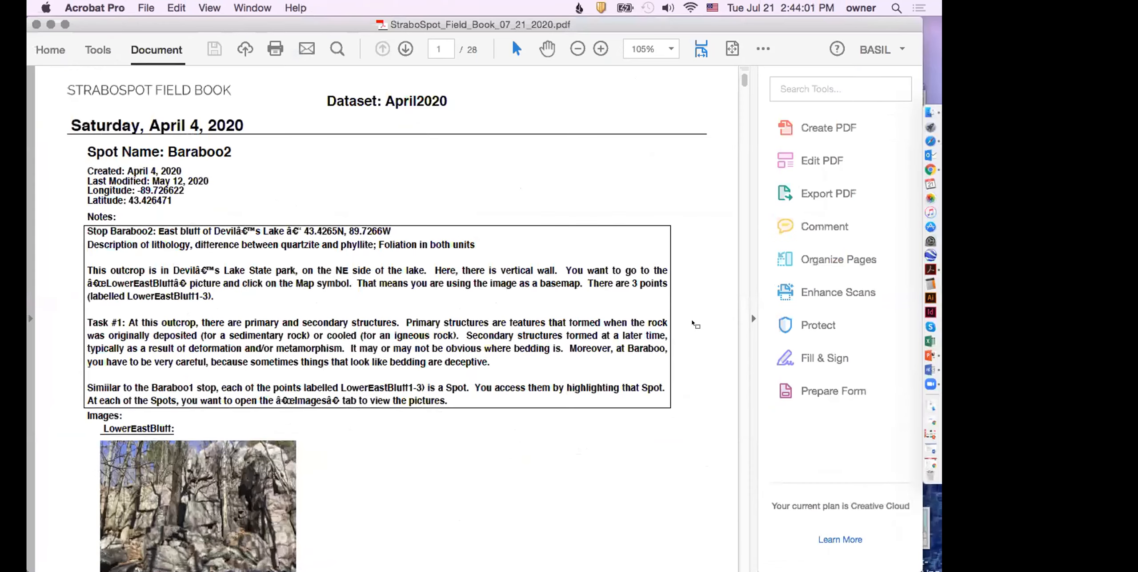
Step: Look through the field book's spot entries, notes and images from Baraboo2 through Baraboo4, and return to the first page
scroll(692, 323, "down", 2)
scroll(693, 323, "up", 2)
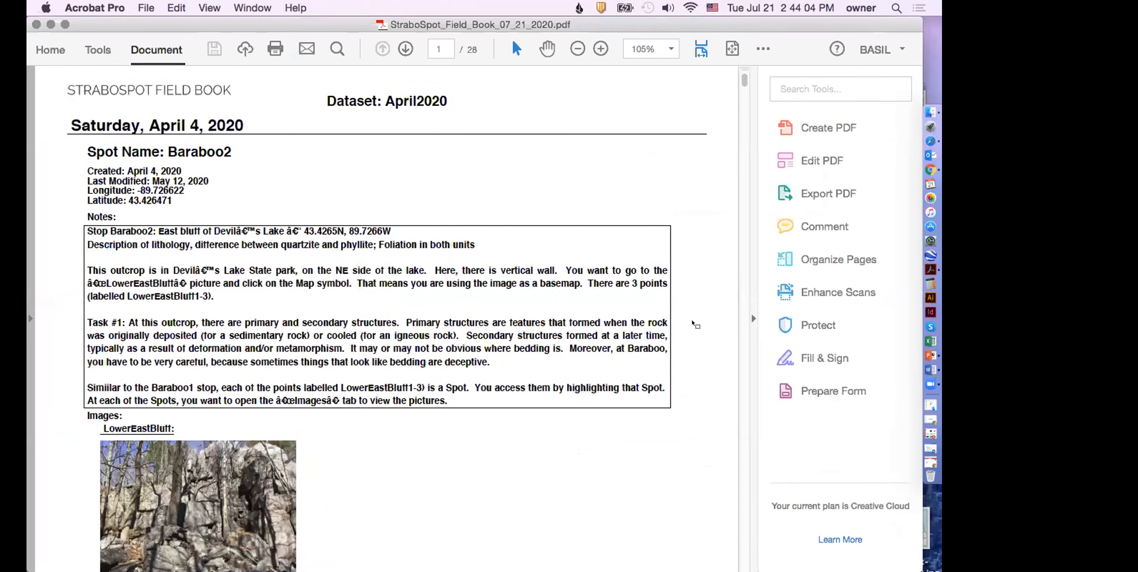
scroll(693, 323, "down", 4)
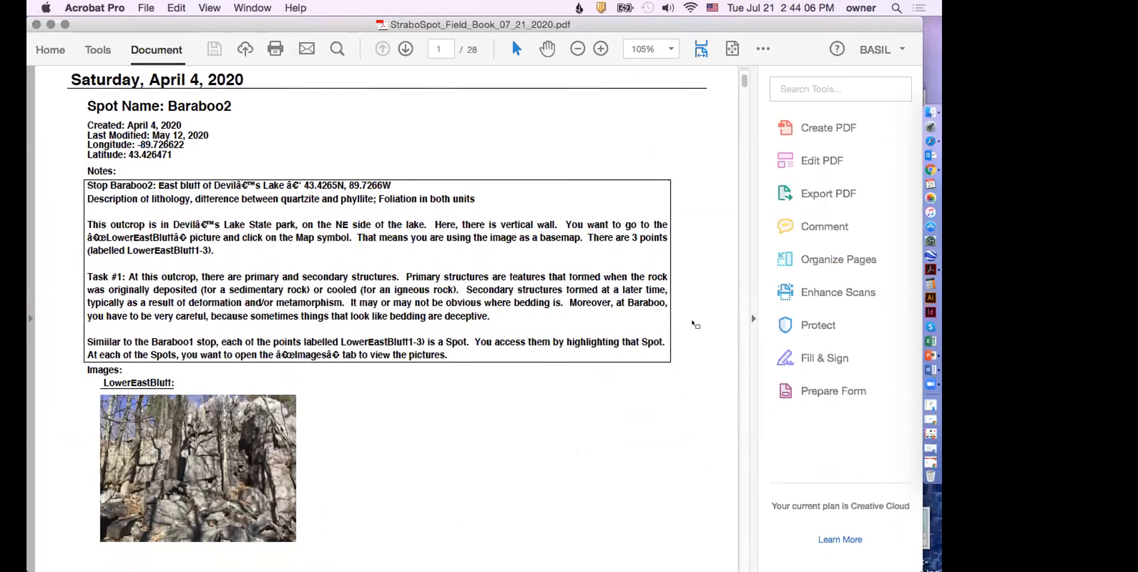
scroll(693, 323, "down", 3)
scroll(693, 323, "down", 4)
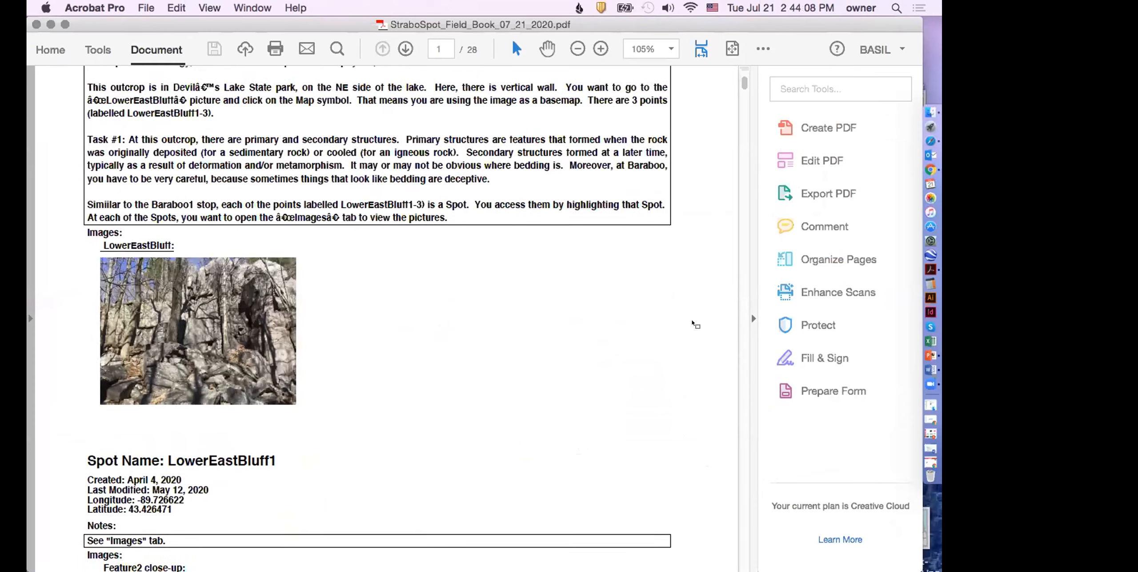
scroll(657, 314, "up", 3)
scroll(658, 313, "up", 7)
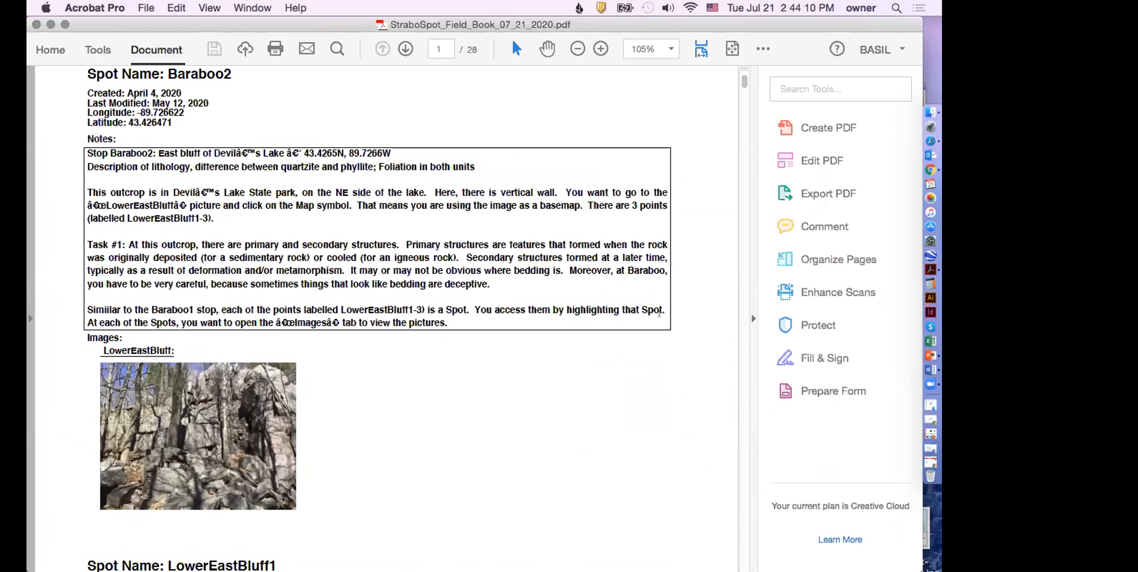
scroll(346, 233, "down", 10)
scroll(346, 232, "down", 20)
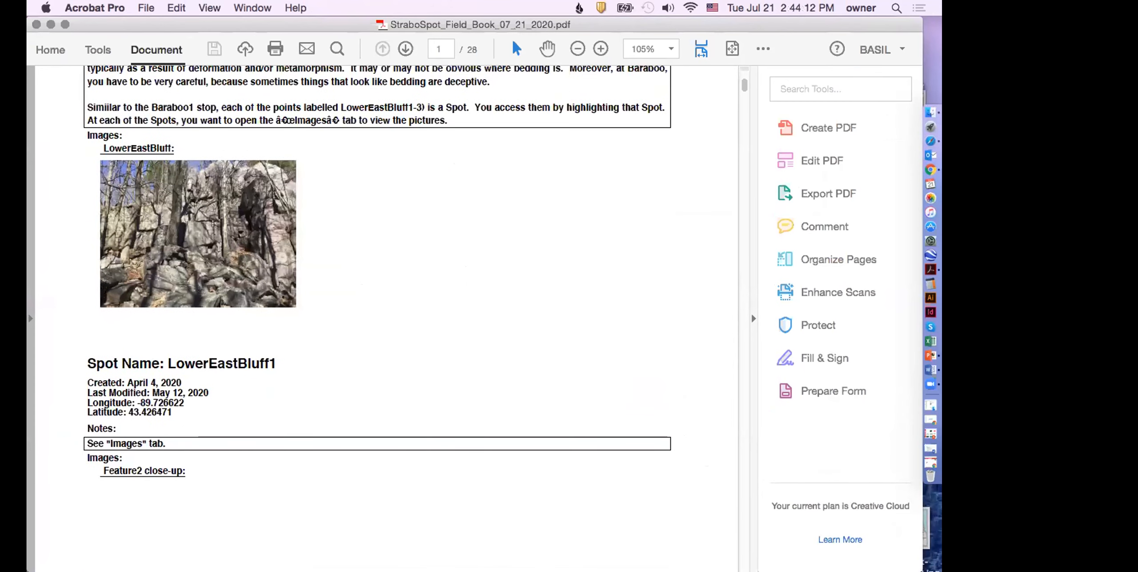
scroll(213, 223, "down", 15)
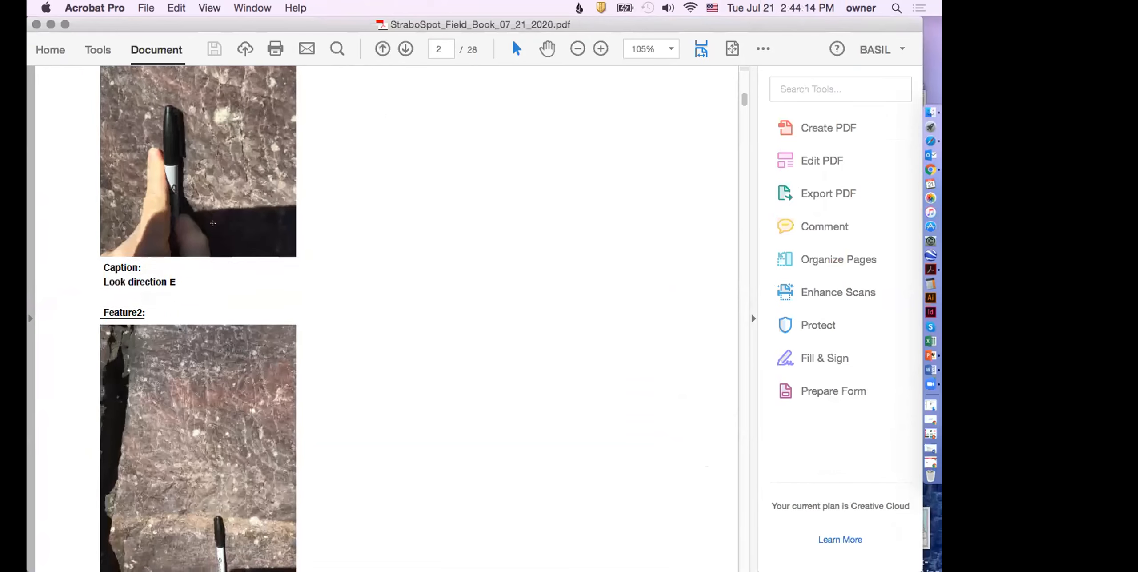
scroll(212, 223, "up", 12)
scroll(212, 223, "down", 20)
scroll(213, 223, "up", 6)
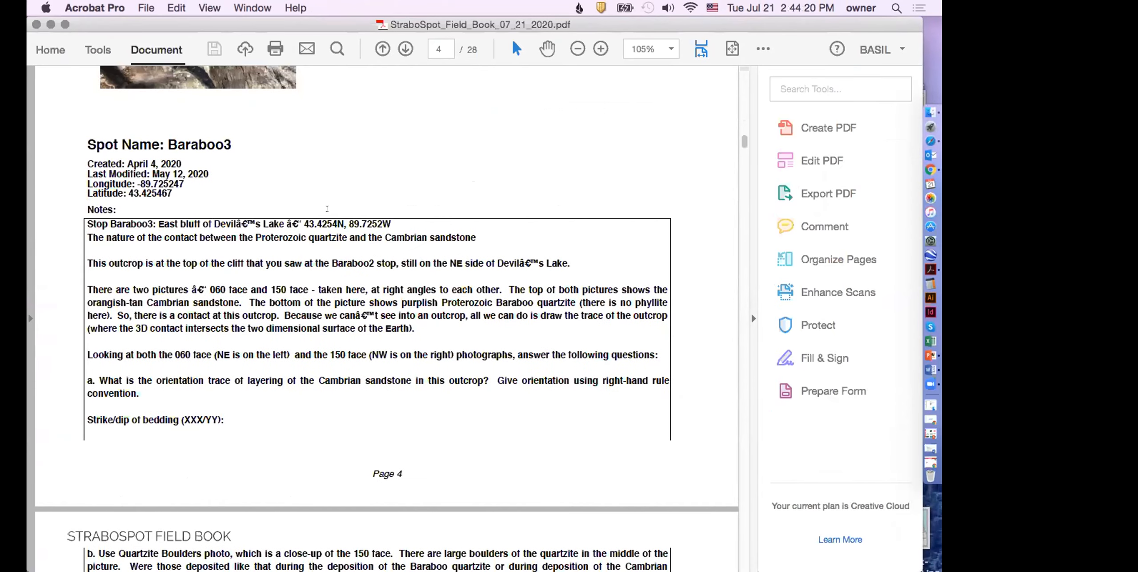
scroll(325, 210, "down", 20)
scroll(325, 210, "down", 20)
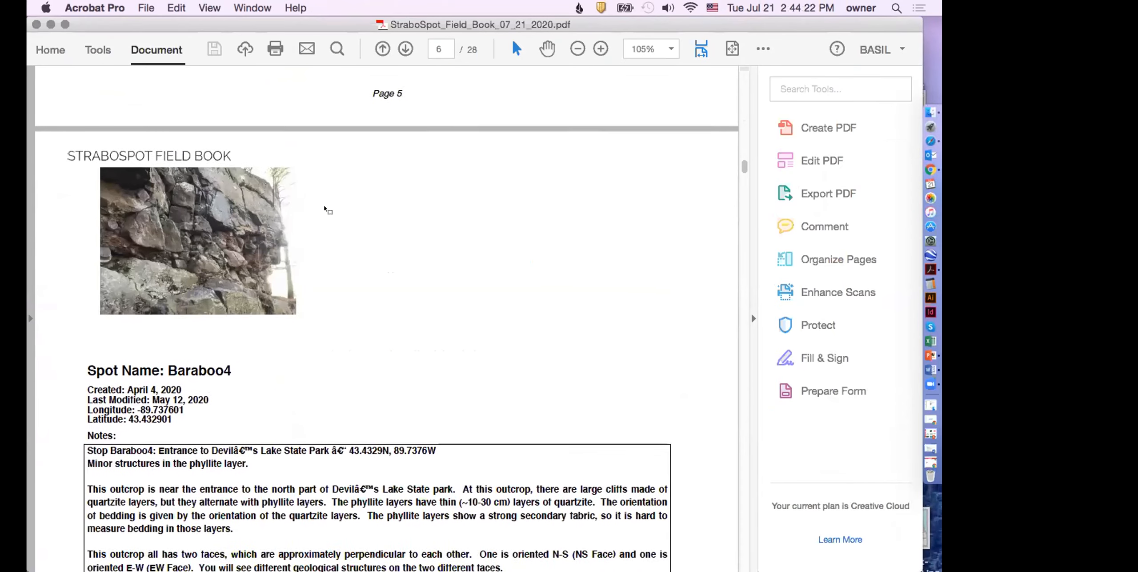
scroll(327, 209, "down", 20)
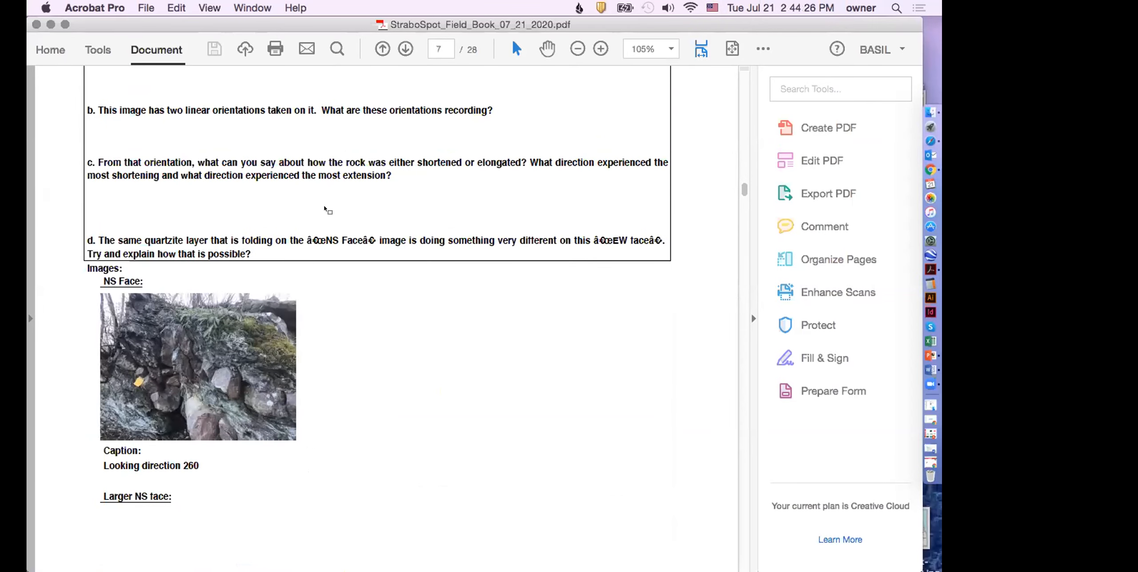
scroll(327, 208, "down", 4)
scroll(326, 209, "up", 20)
scroll(325, 209, "up", 20)
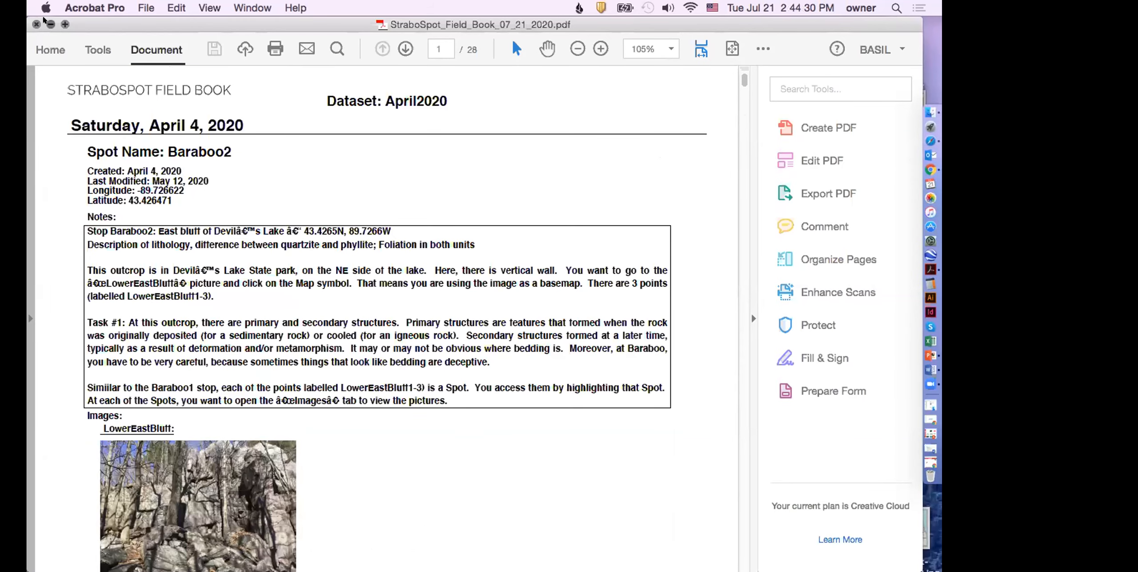
Step: Minimize the field book PDF and look through the My Projects list on the StraboSpot site
left_click(51, 24)
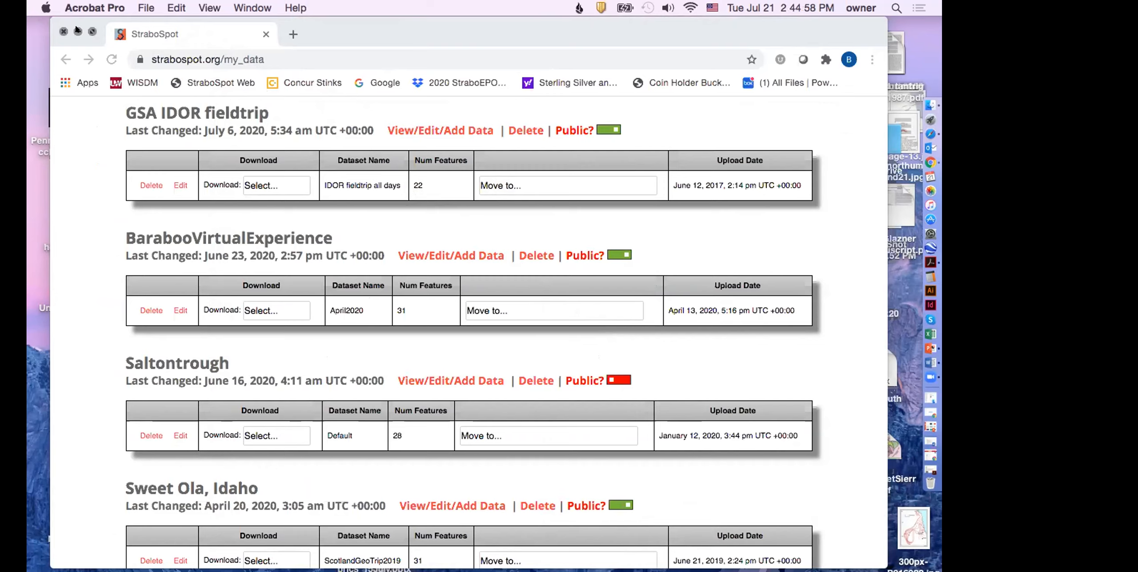
scroll(149, 152, "down", 10)
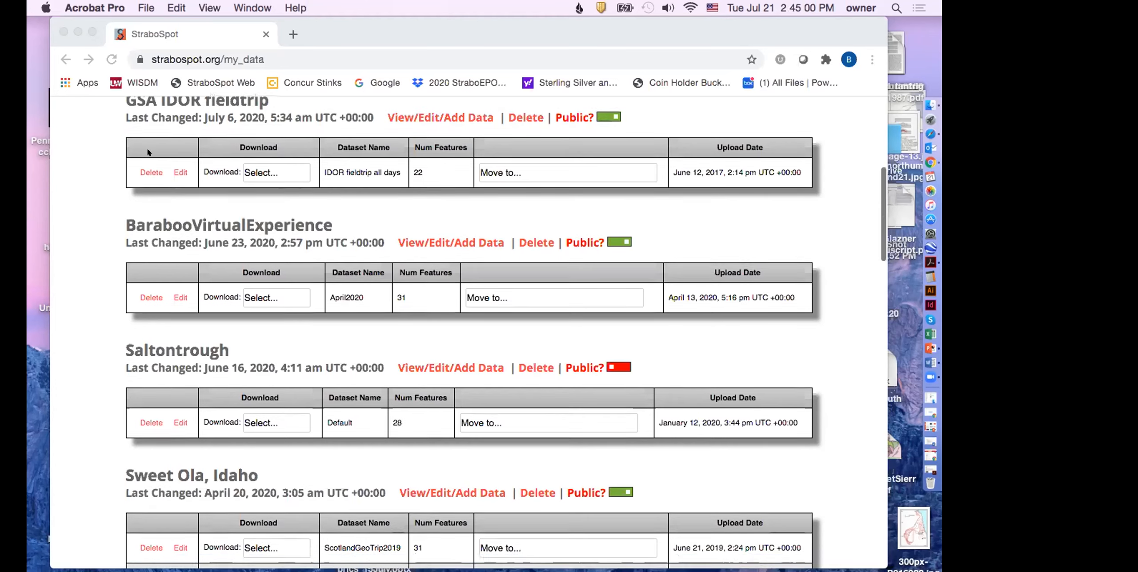
scroll(149, 152, "down", 1)
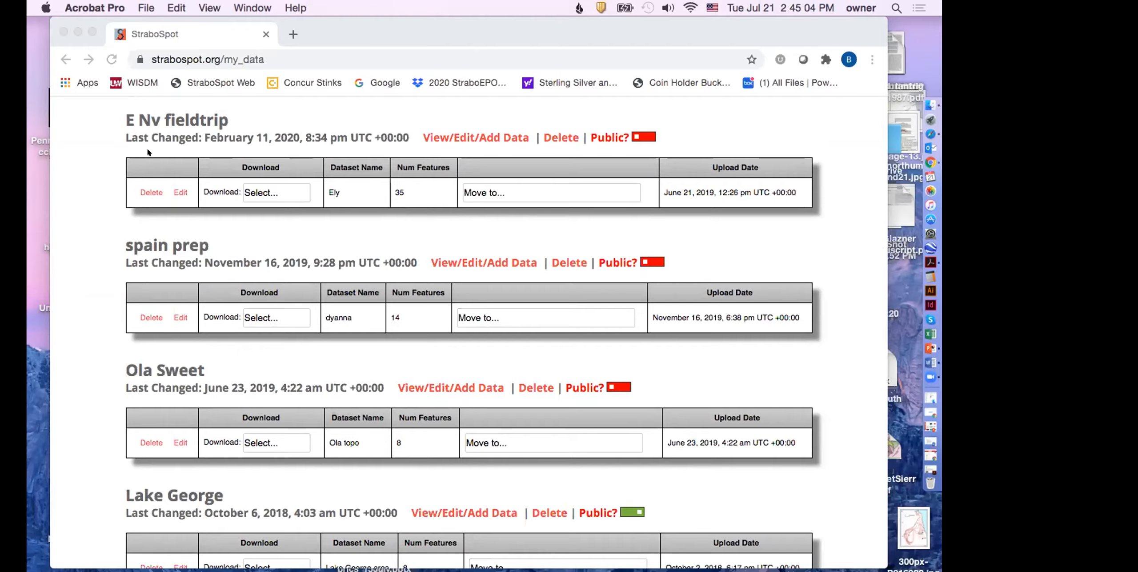
scroll(149, 152, "up", 10)
scroll(261, 151, "up", 4)
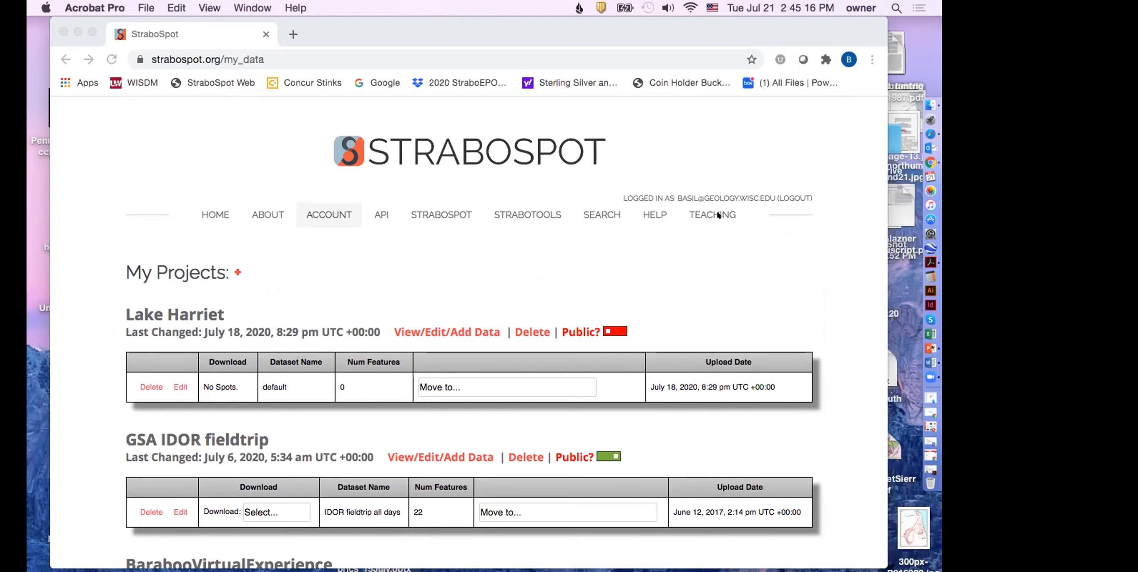
Step: Minimize the StraboSpot browser window and bring up the TimeTable MetPet v5 document in Word
left_click(77, 30)
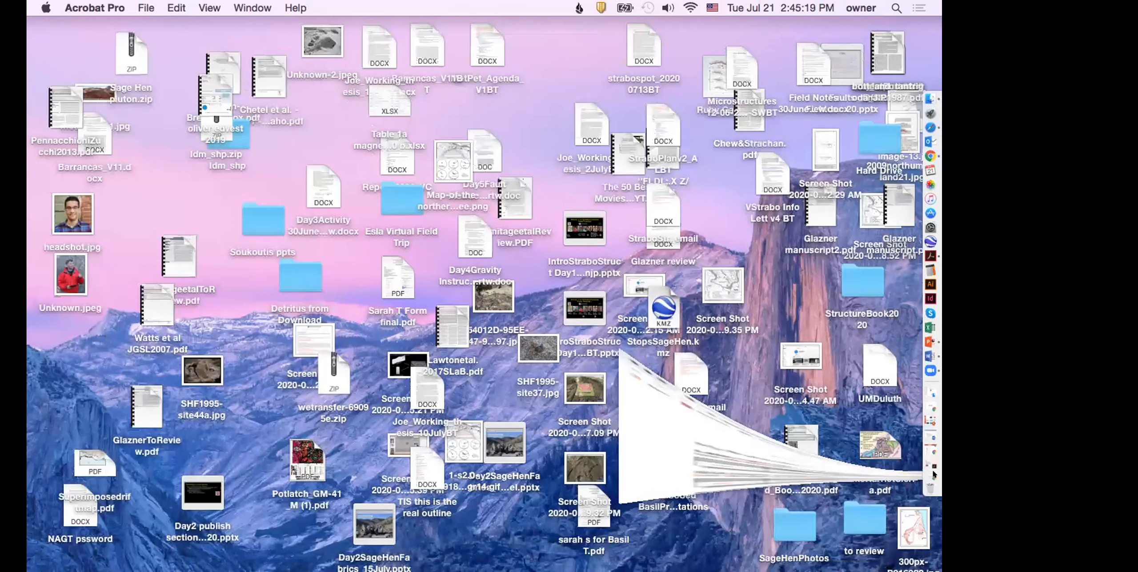
left_click(923, 370)
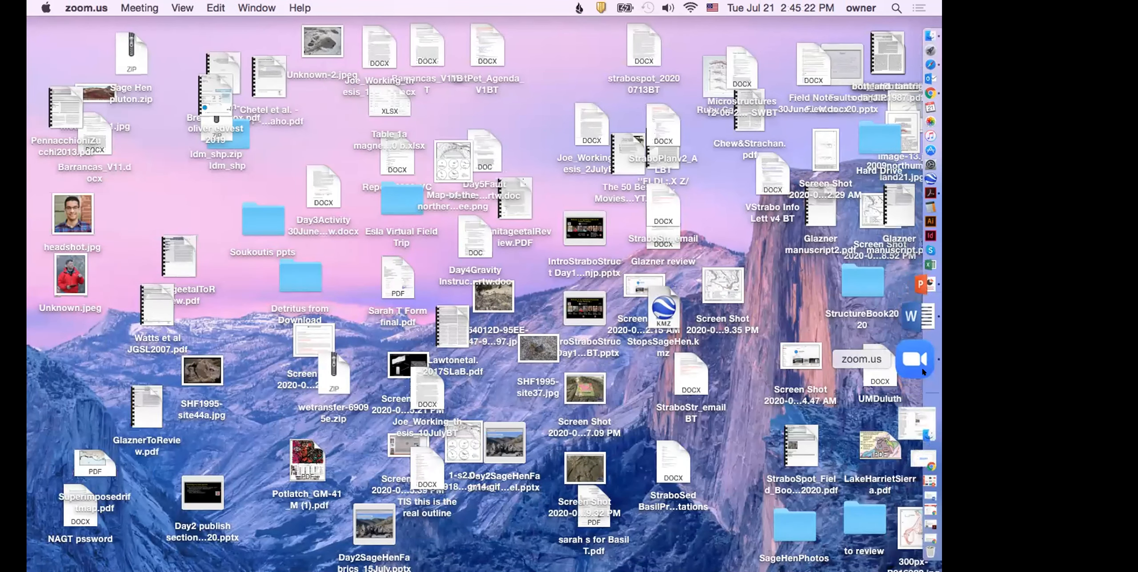
left_click(909, 351)
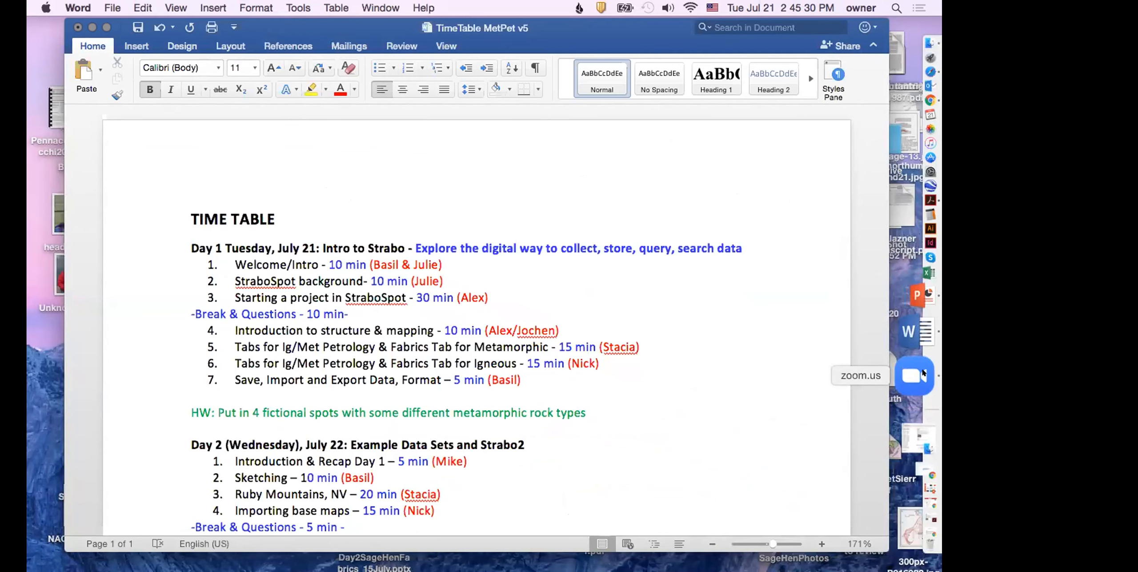
Step: Bring the minimized StraboSpot browser window back up and close it
left_click(923, 373)
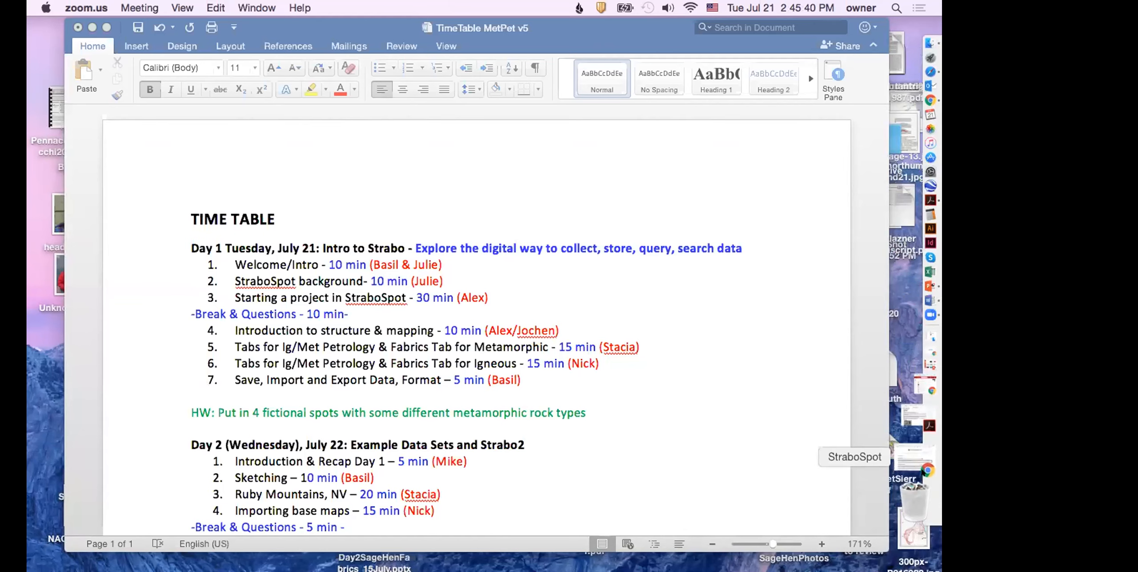
left_click(924, 470)
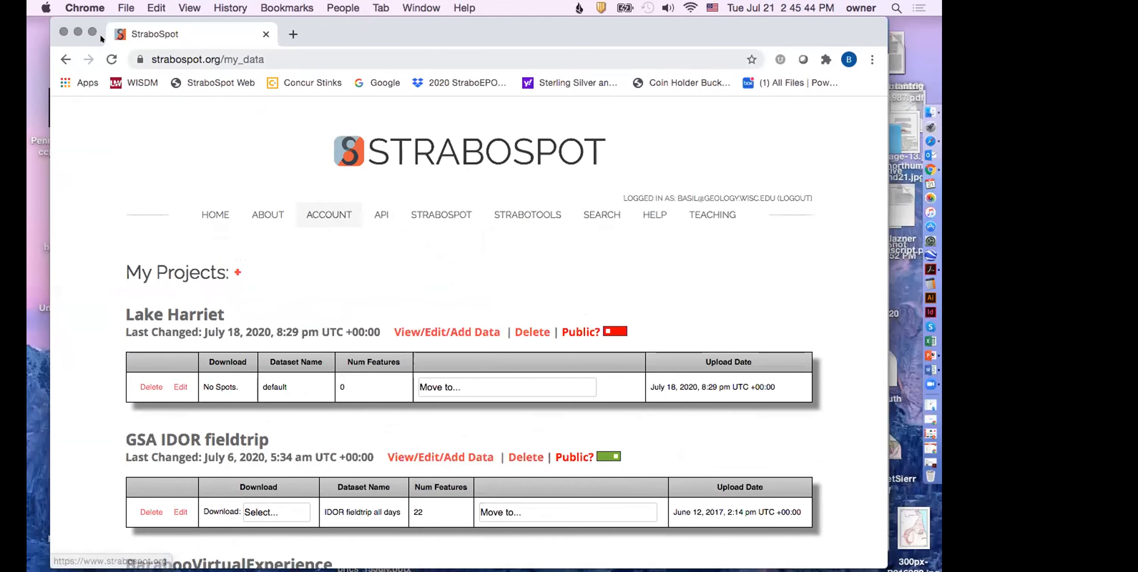
left_click(63, 32)
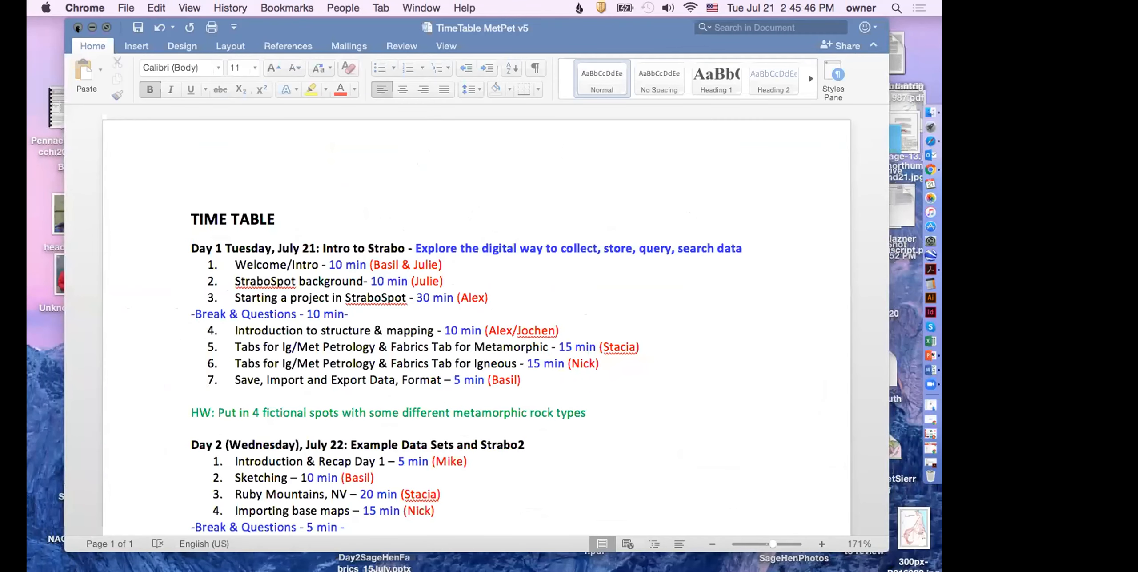
Step: Start closing the TimeTable MetPet v5 document, cancel at the save prompt, and minimize its window instead
left_click(78, 27)
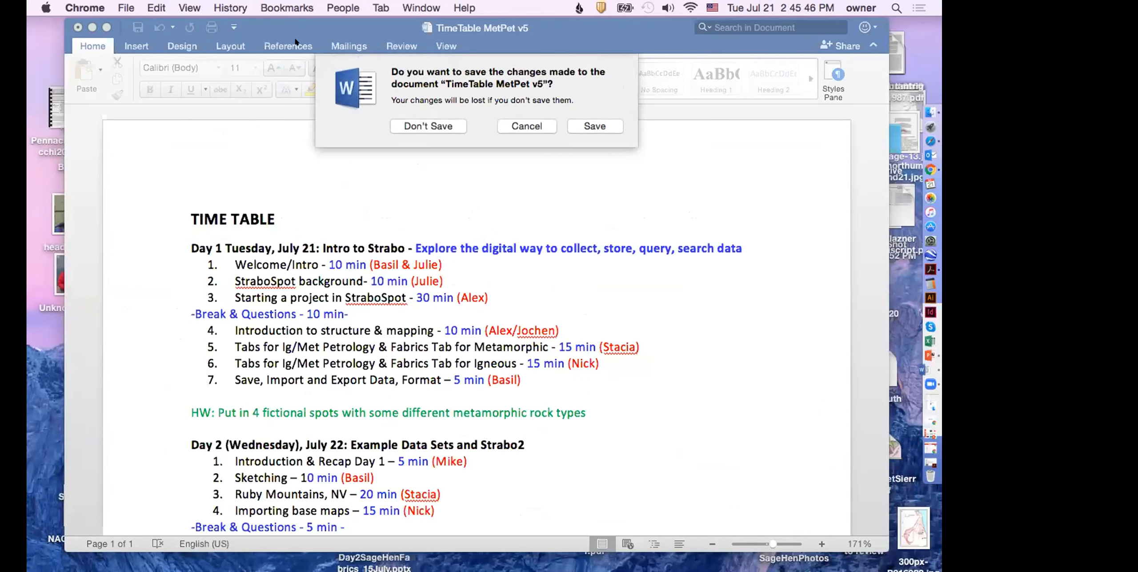
left_click(532, 124)
left_click(91, 27)
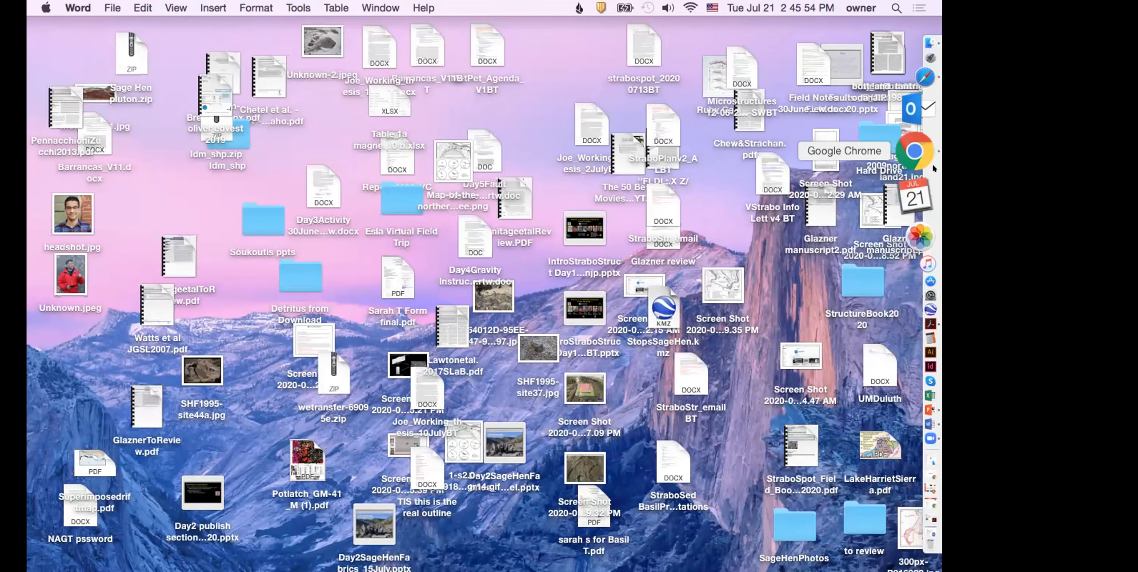
Step: Switch to the Chrome window with the Metamorphic StraboSpot folder and quit Chrome
left_click(916, 192)
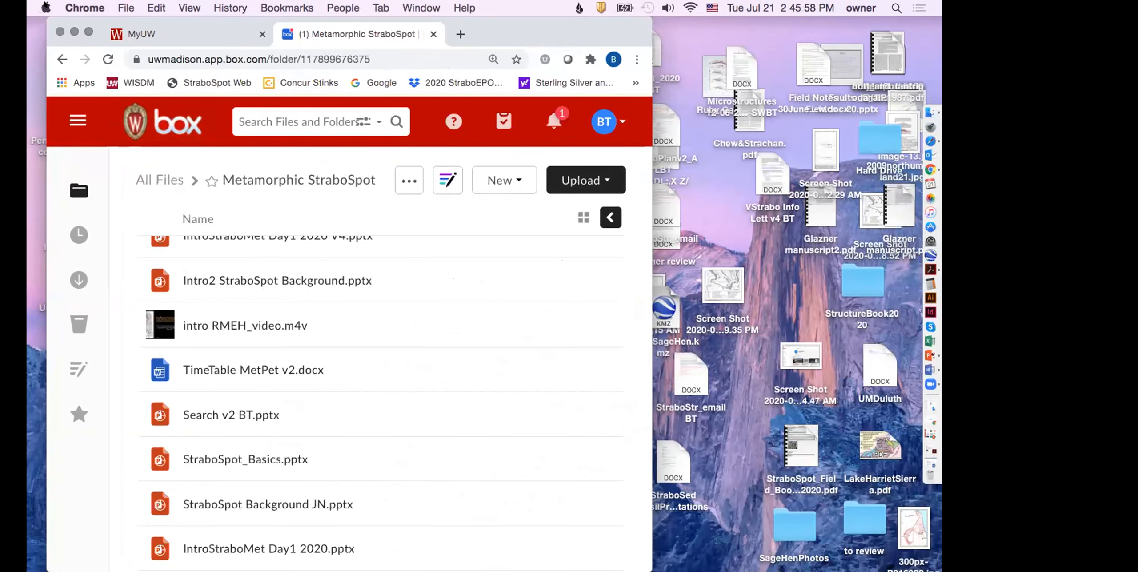
left_click(45, 7)
mouse_move(84, 7)
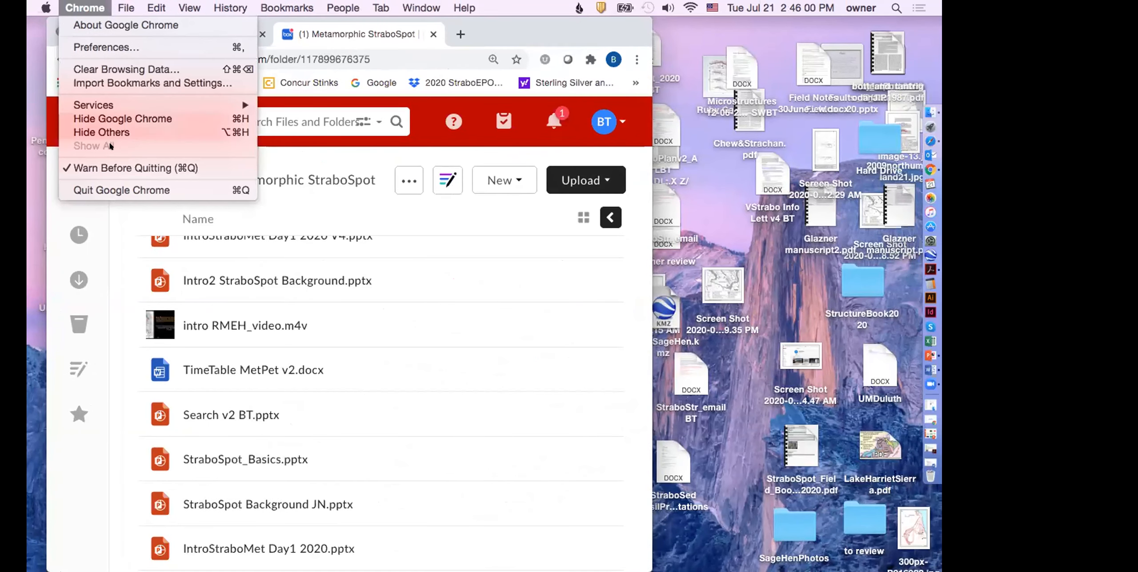
left_click(102, 190)
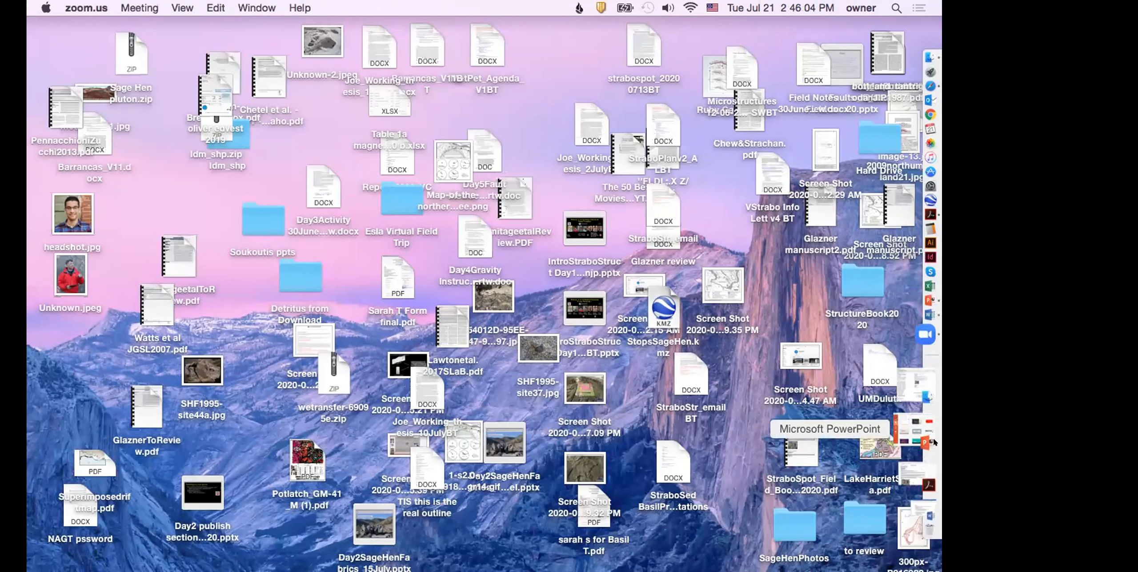
Step: Reopen the minimized StraboSpot_Field_Book_07_21_2020.pdf window in Acrobat
left_click(28, 393)
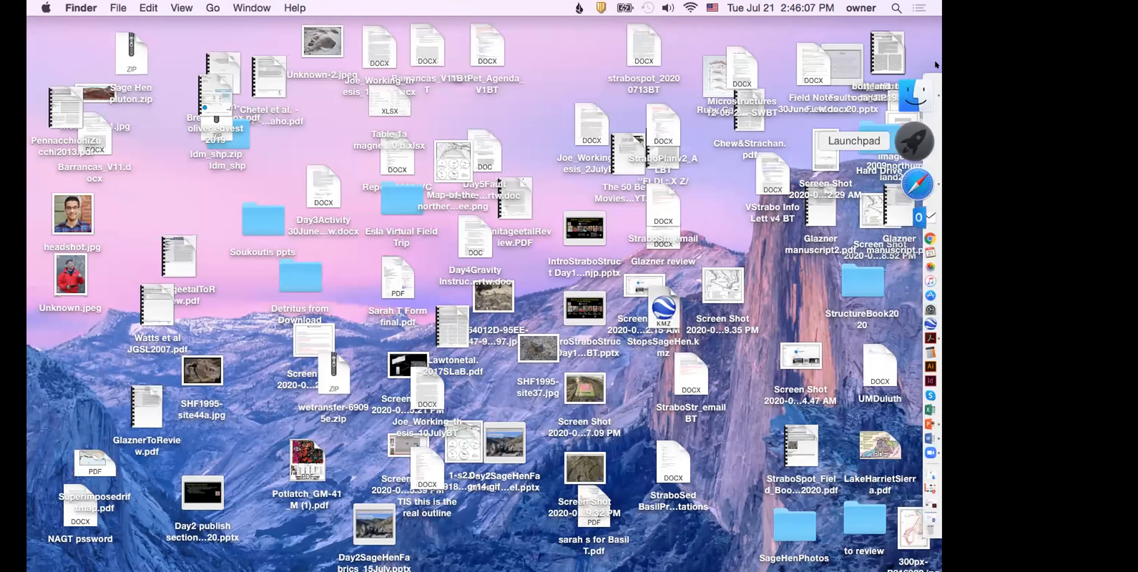
left_click(914, 142)
key("Escape")
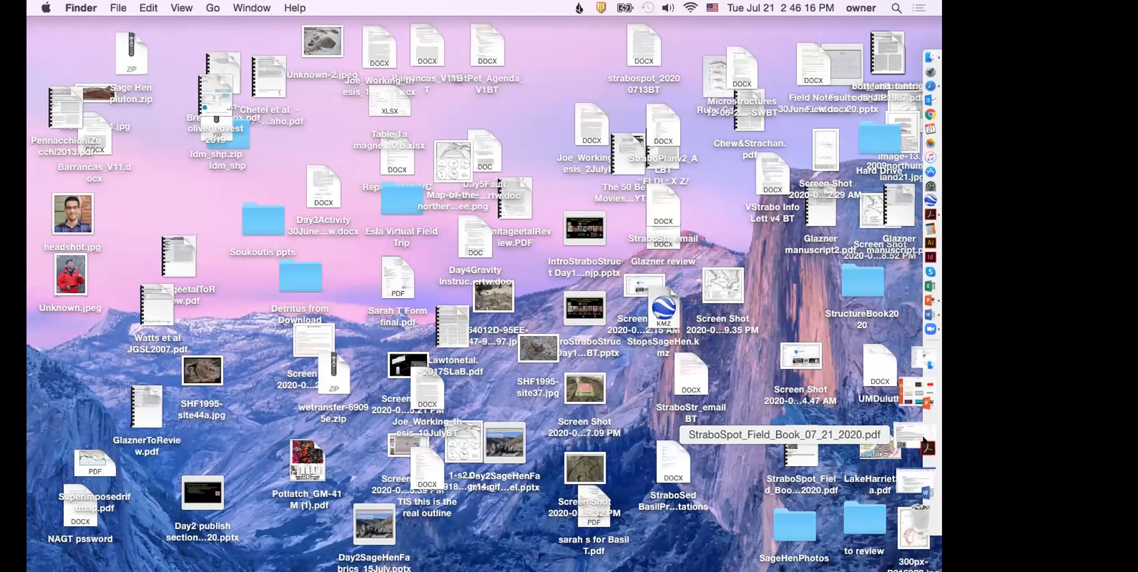
left_click(924, 440)
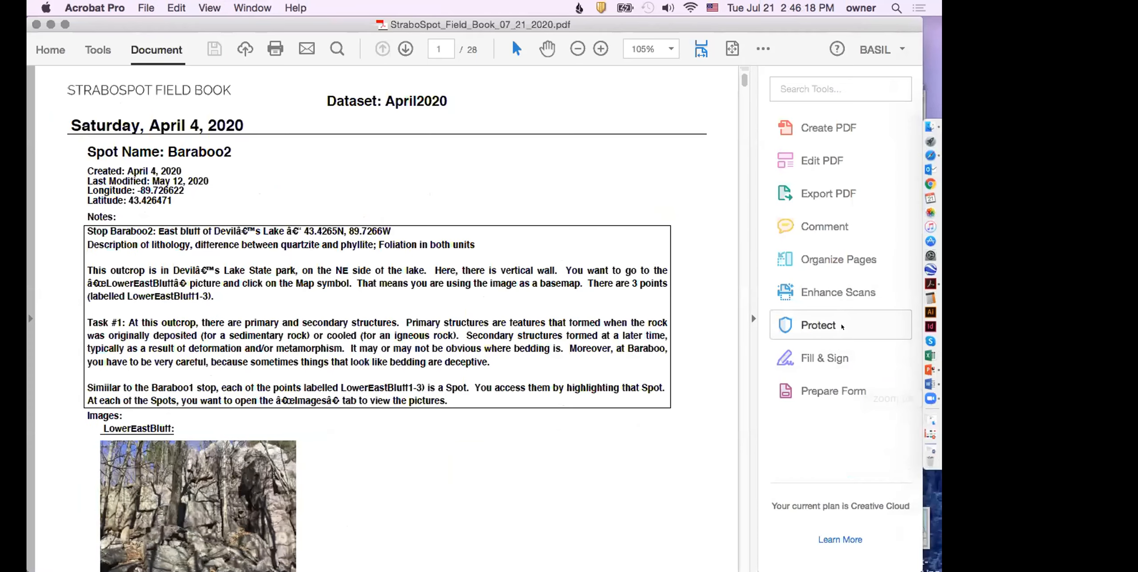